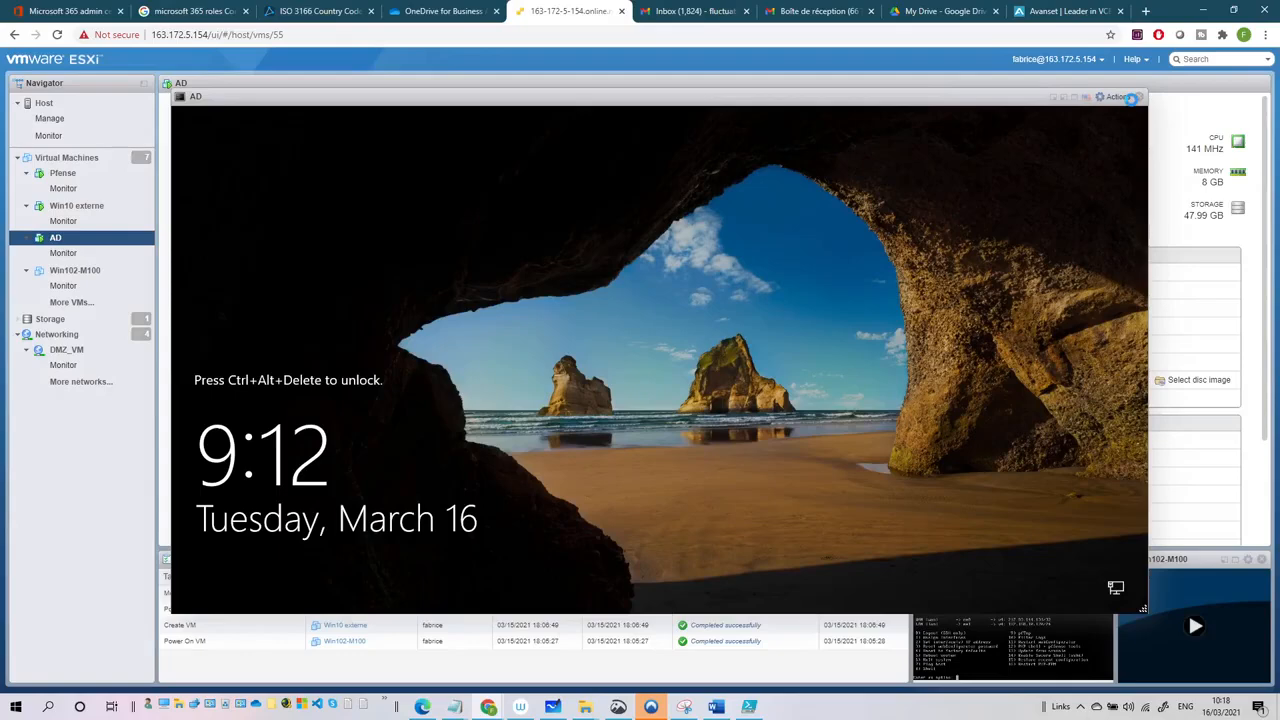
- Unlock the AD VM with Ctrl-Alt-Delete and sign in with the administrator password
{"action": "left_click", "coordinate": [1120, 97]}
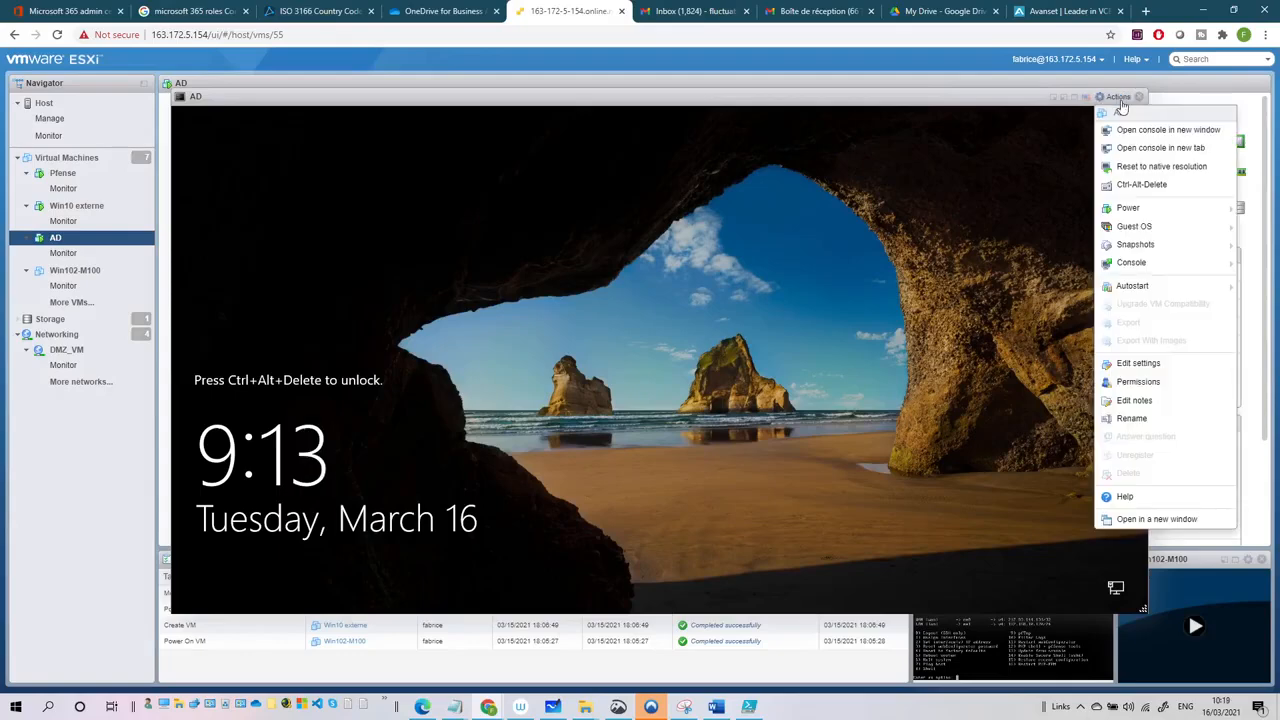
{"action": "left_click", "coordinate": [1150, 184]}
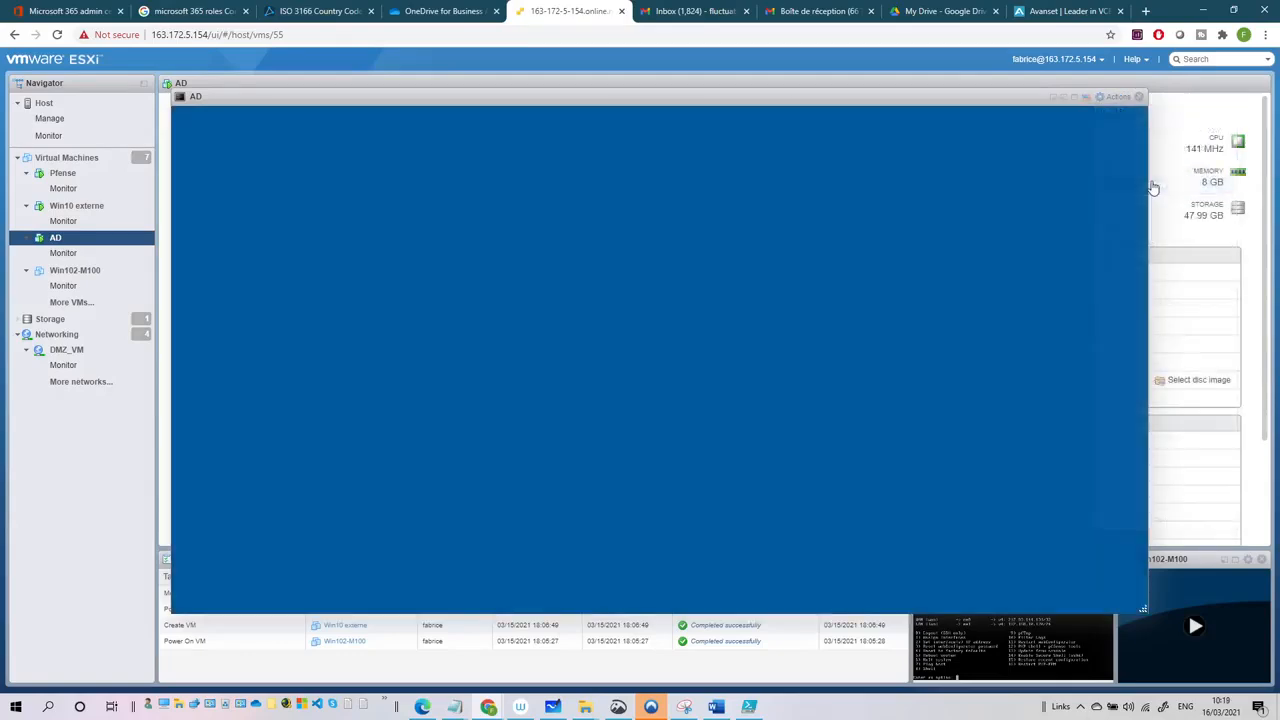
{"action": "left_click", "coordinate": [654, 416]}
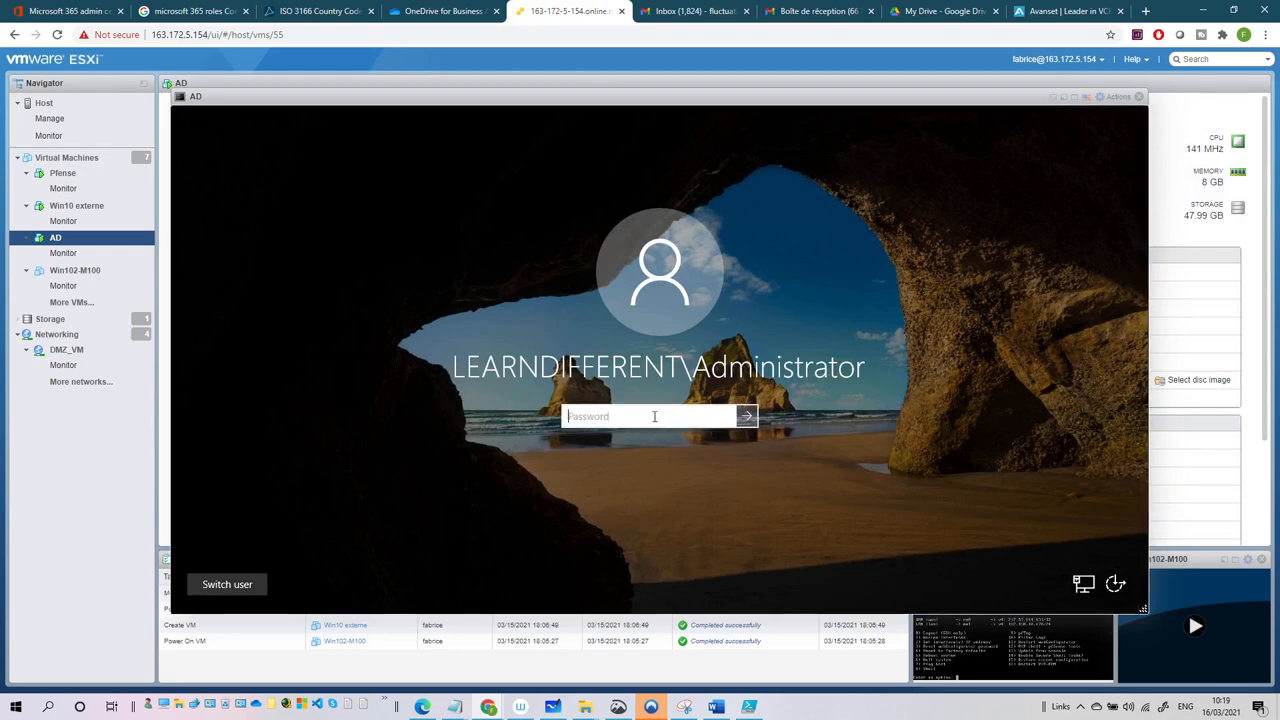
{"action": "type", "text": "•••••••••"}
{"action": "key", "text": "Return"}
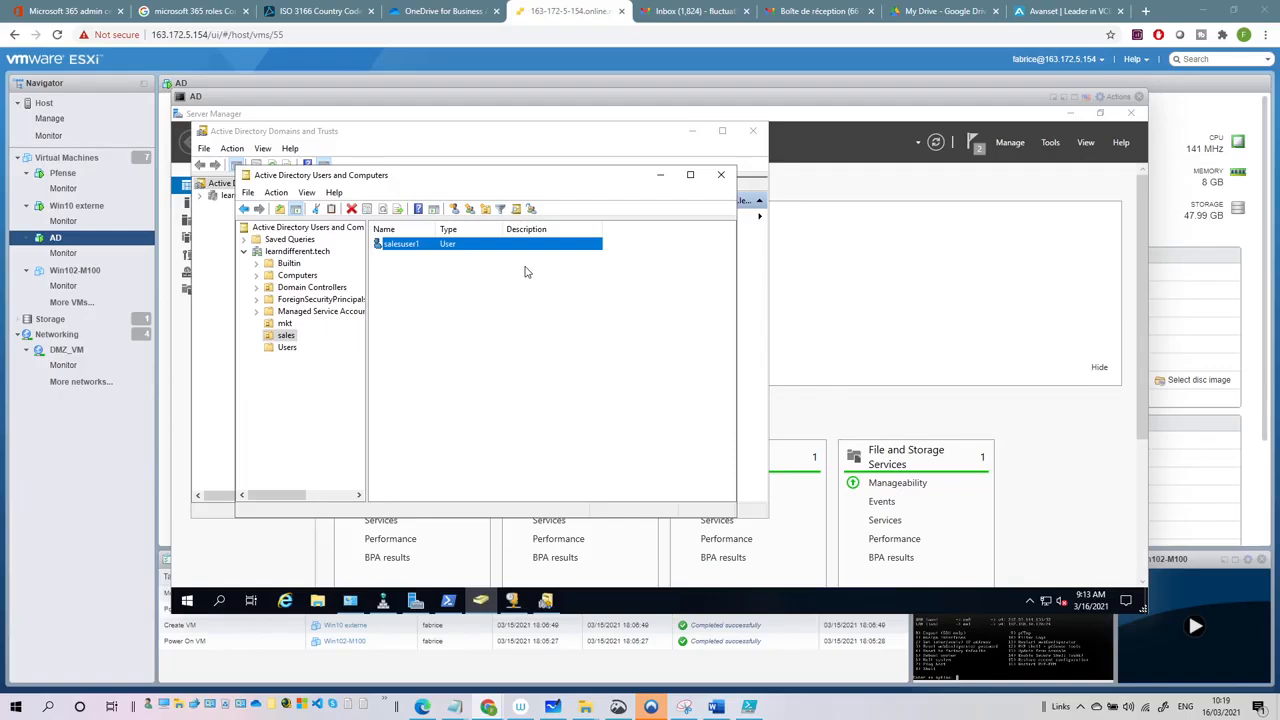
- Browse the mkt and sales OUs, checking mktuser1 and salesuser1, and finish on mkt
{"action": "left_click", "coordinate": [284, 324]}
{"action": "left_click", "coordinate": [392, 250]}
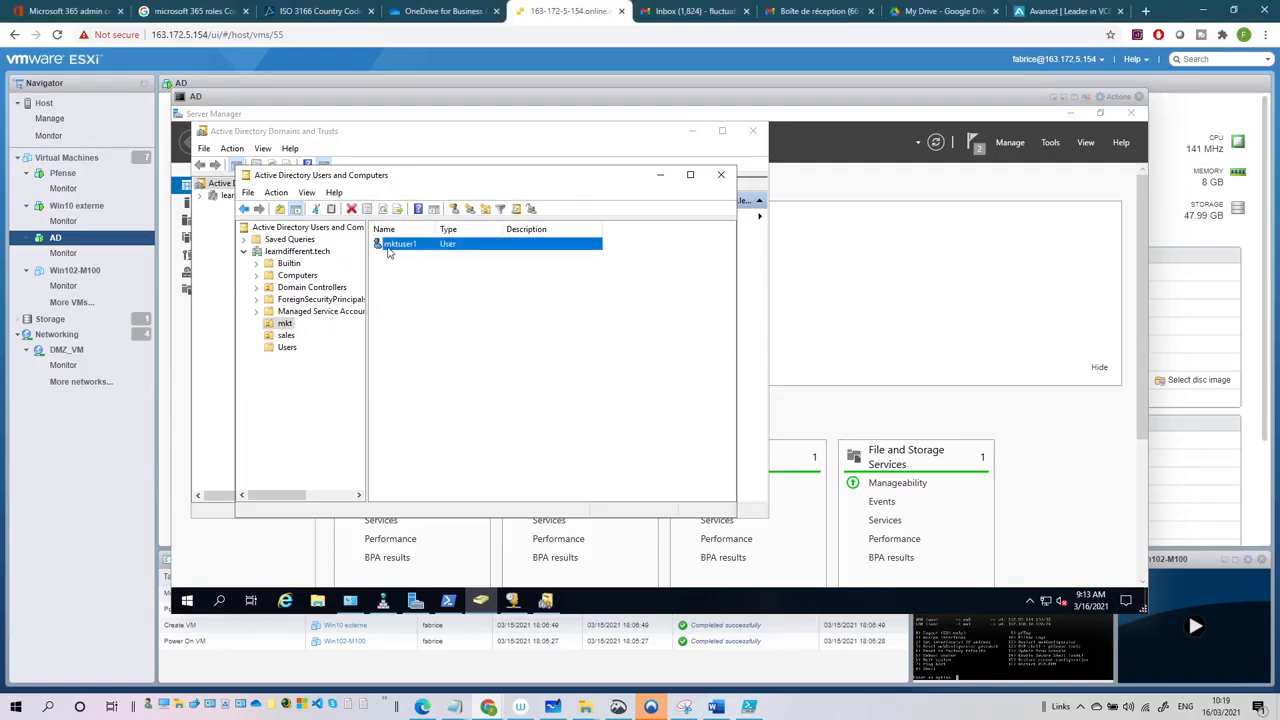
{"action": "left_click", "coordinate": [287, 335]}
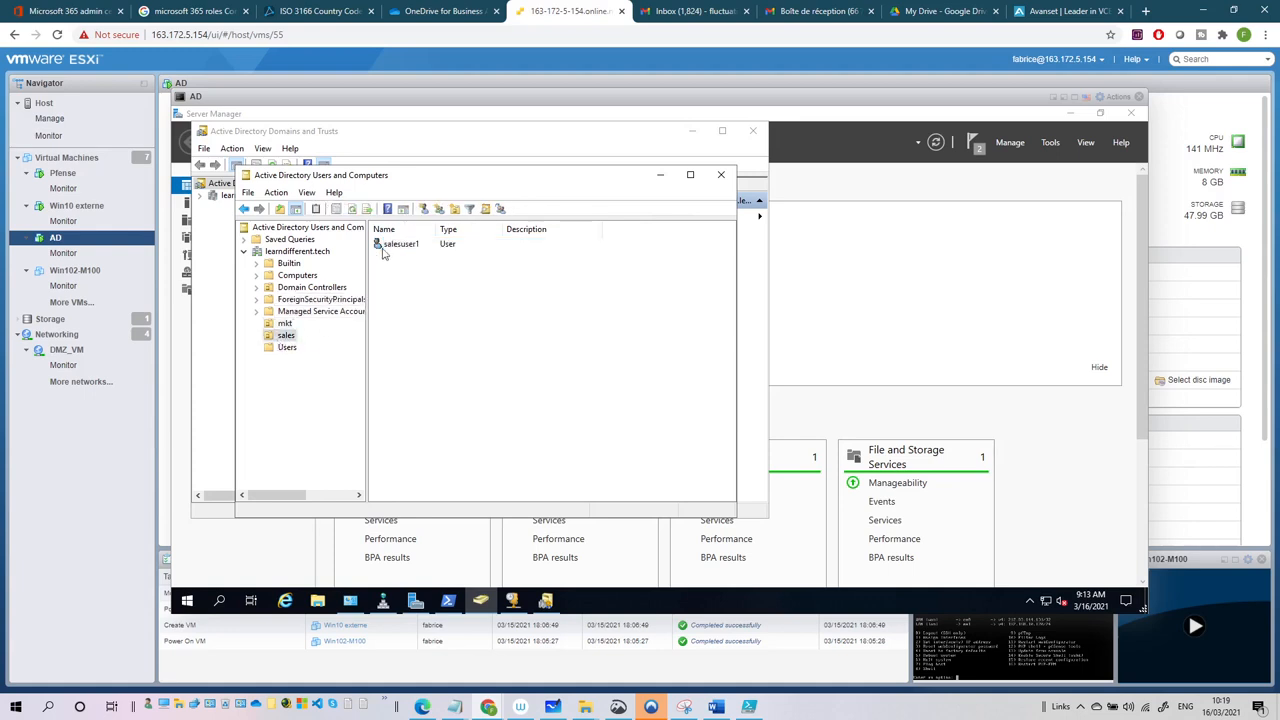
{"action": "left_click", "coordinate": [388, 246]}
{"action": "left_click", "coordinate": [285, 324]}
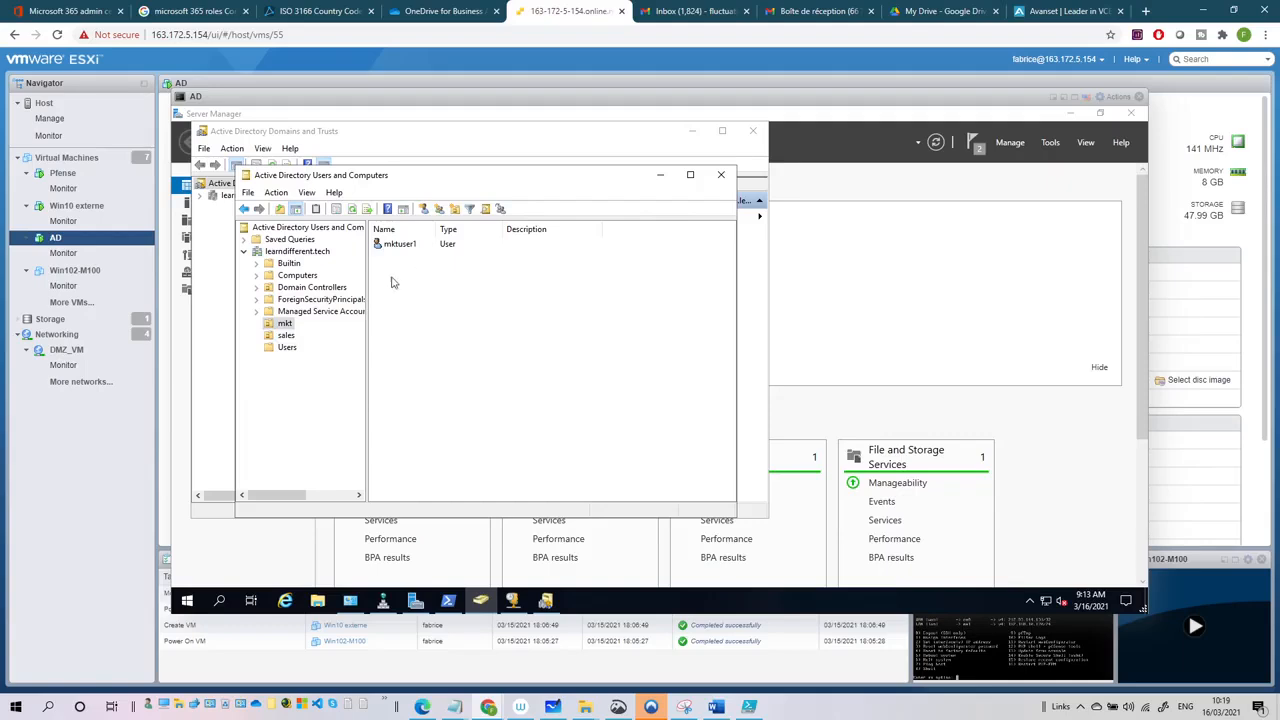
- In PowerShell, run New-ADUser and create the user bill1
{"action": "left_click", "coordinate": [448, 601]}
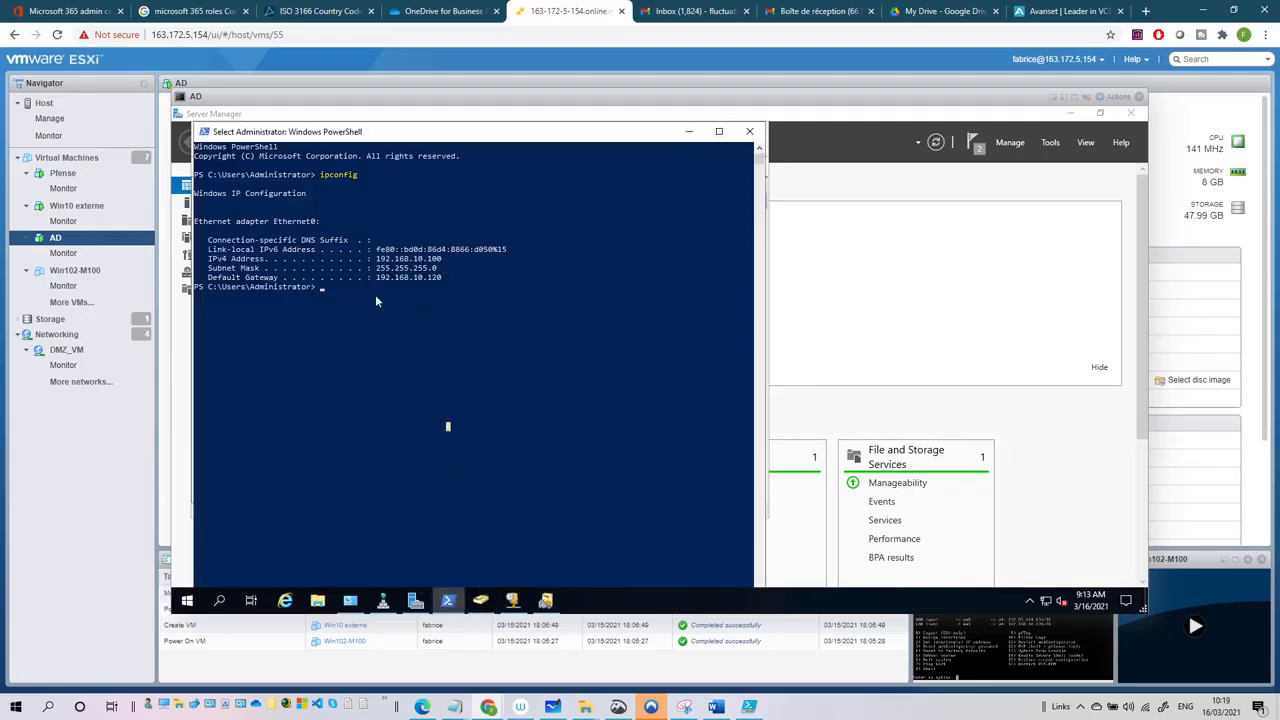
{"action": "type", "text": "new-adus"}
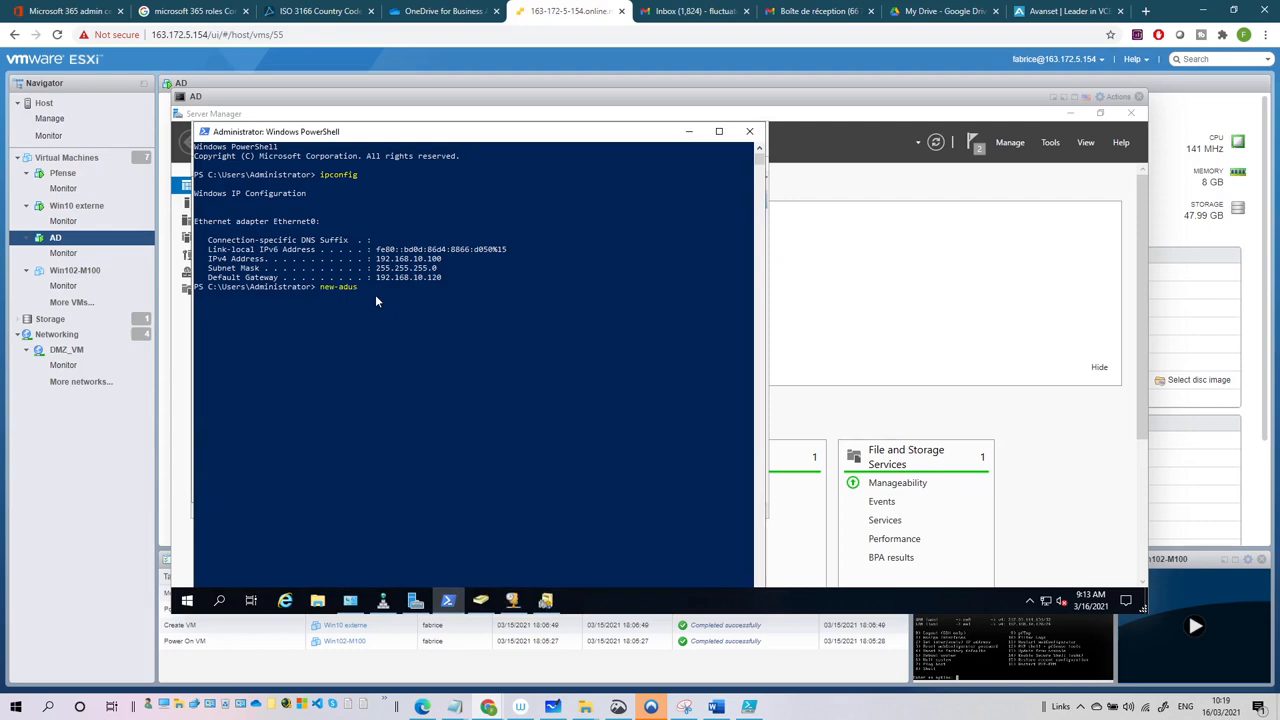
{"action": "key", "text": "Return"}
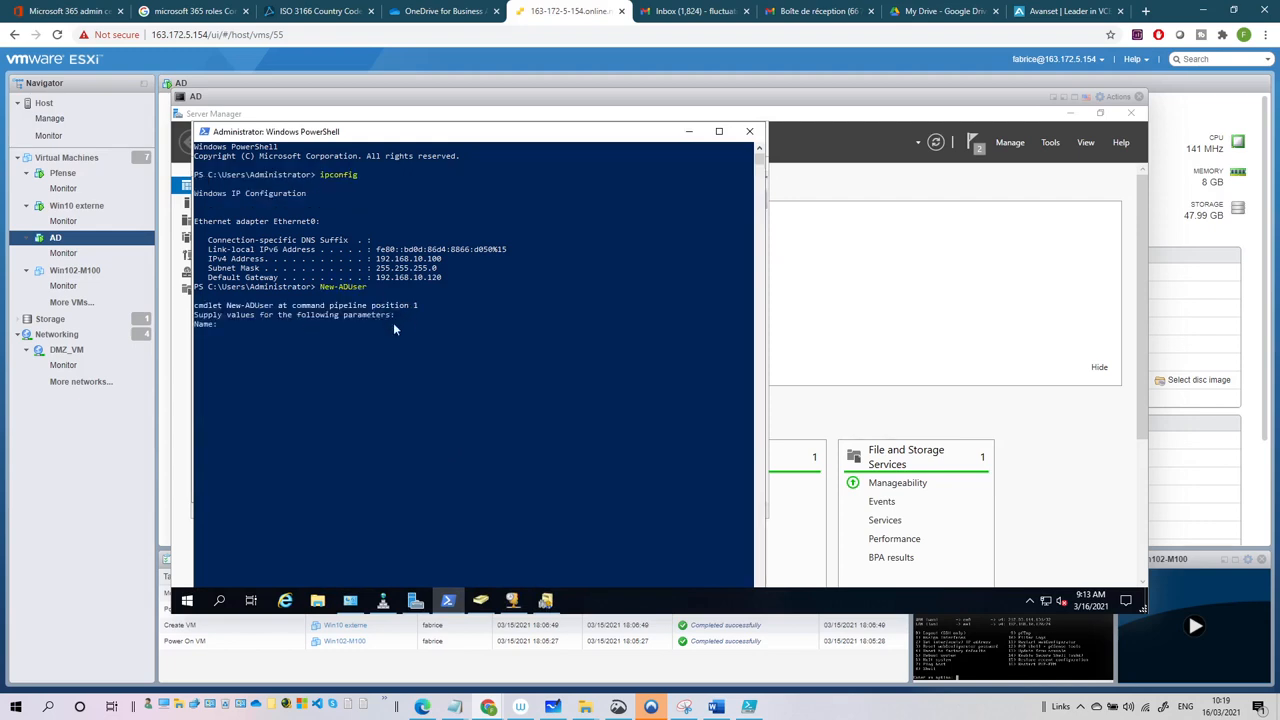
{"action": "left_click", "coordinate": [248, 334]}
{"action": "type", "text": "bill1"}
{"action": "key", "text": "Return"}
{"action": "key", "text": "Return"}
- Rerun New-ADUser from history to create the second user, bill2
{"action": "key", "text": "Up"}
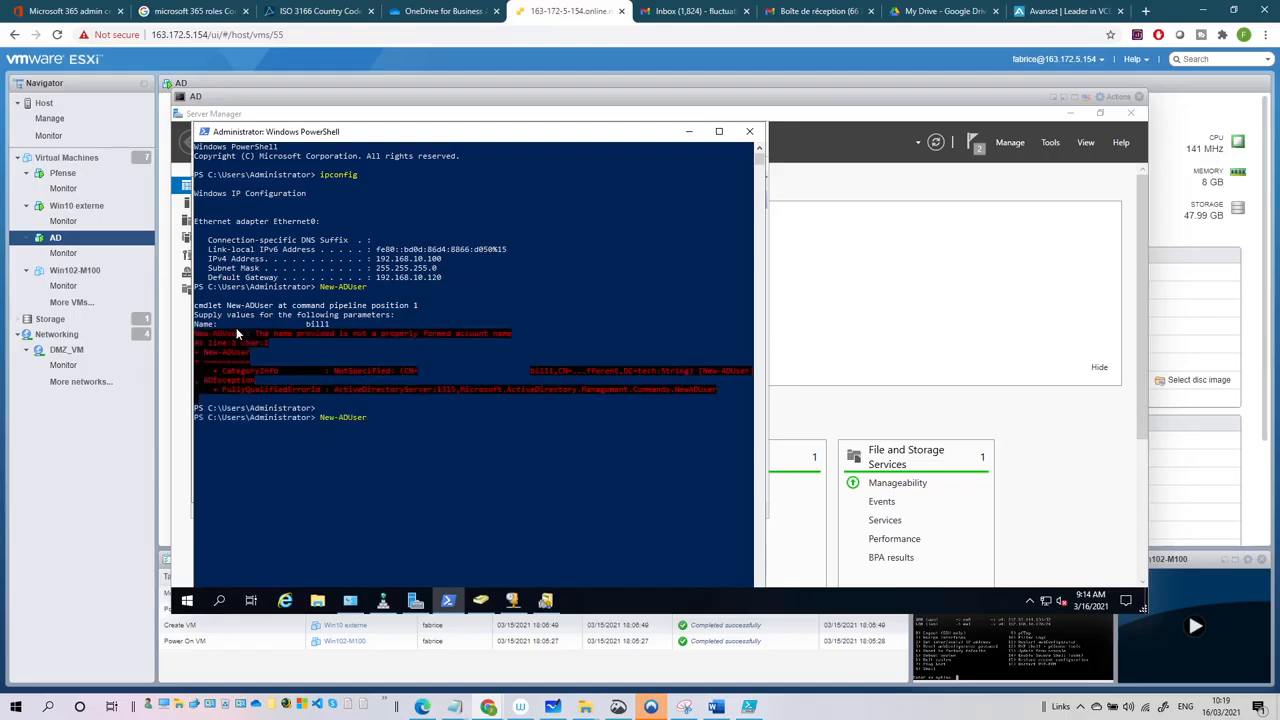
{"action": "key", "text": "Return"}
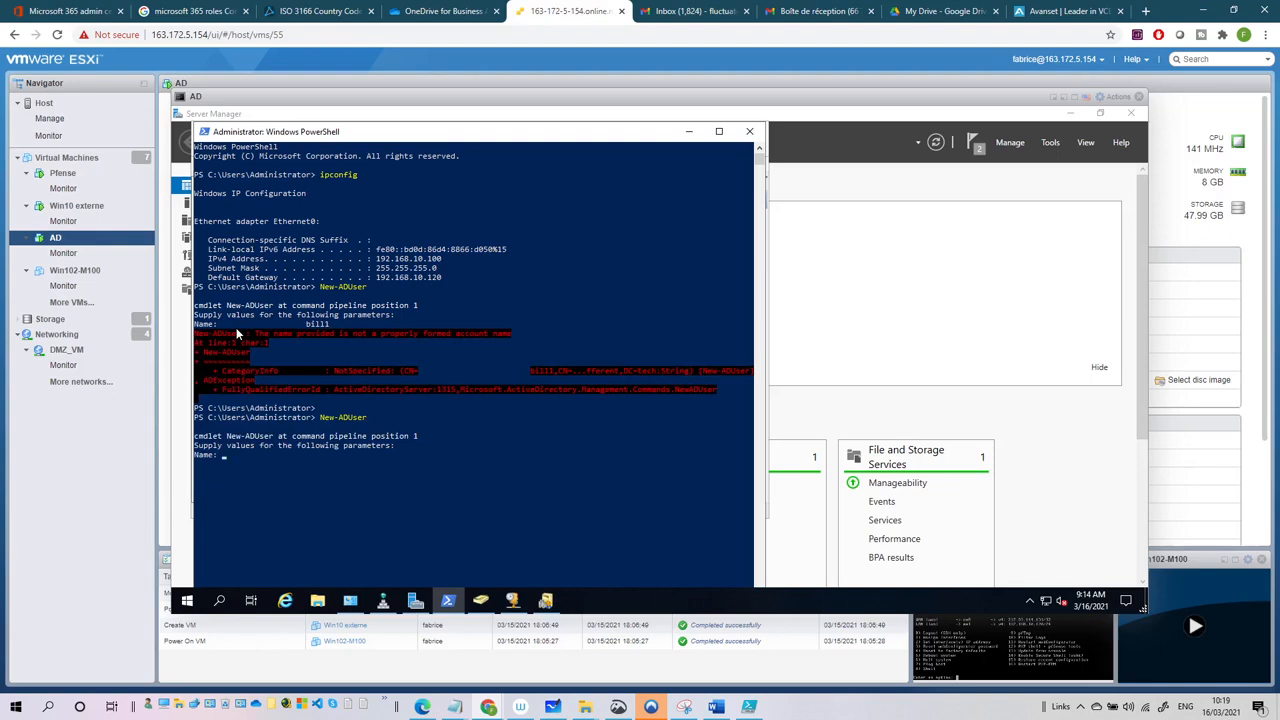
{"action": "type", "text": "bill1"}
{"action": "key", "text": "Return"}
{"action": "key", "text": "Up"}
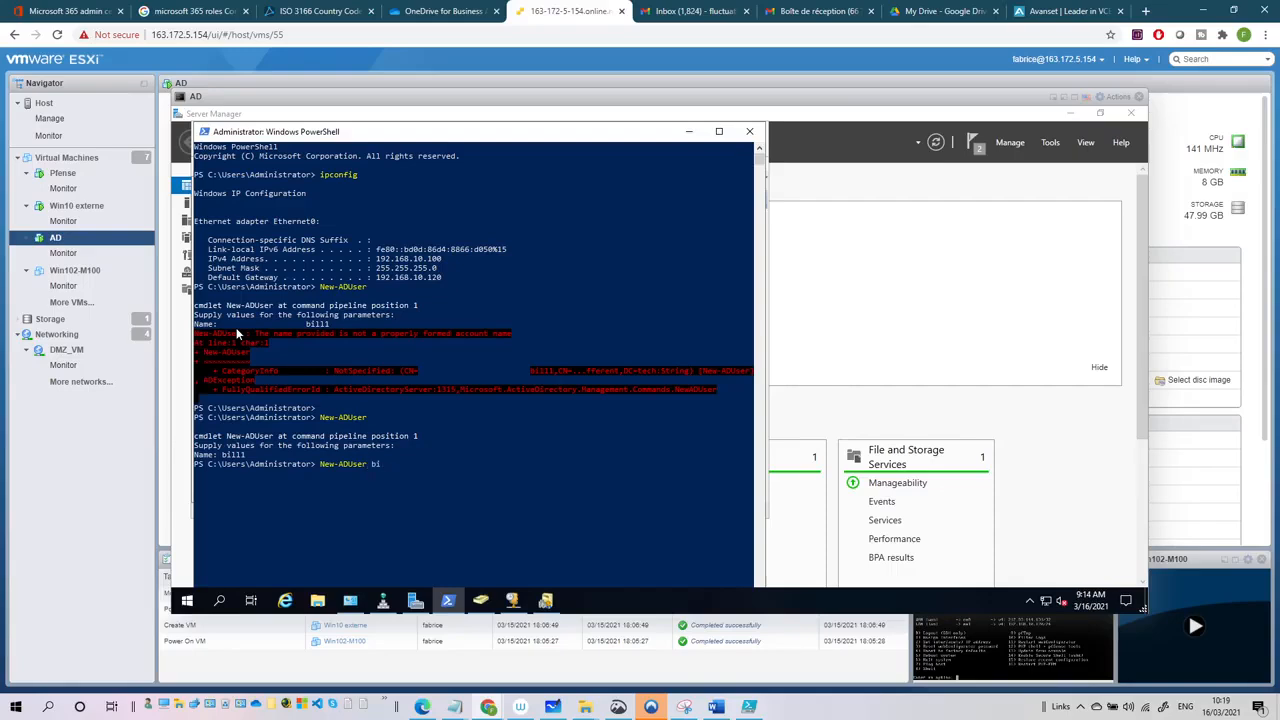
{"action": "key", "text": "Return"}
- Refresh the Users container and select the new accounts bill1 and bill2
{"action": "left_click", "coordinate": [689, 131]}
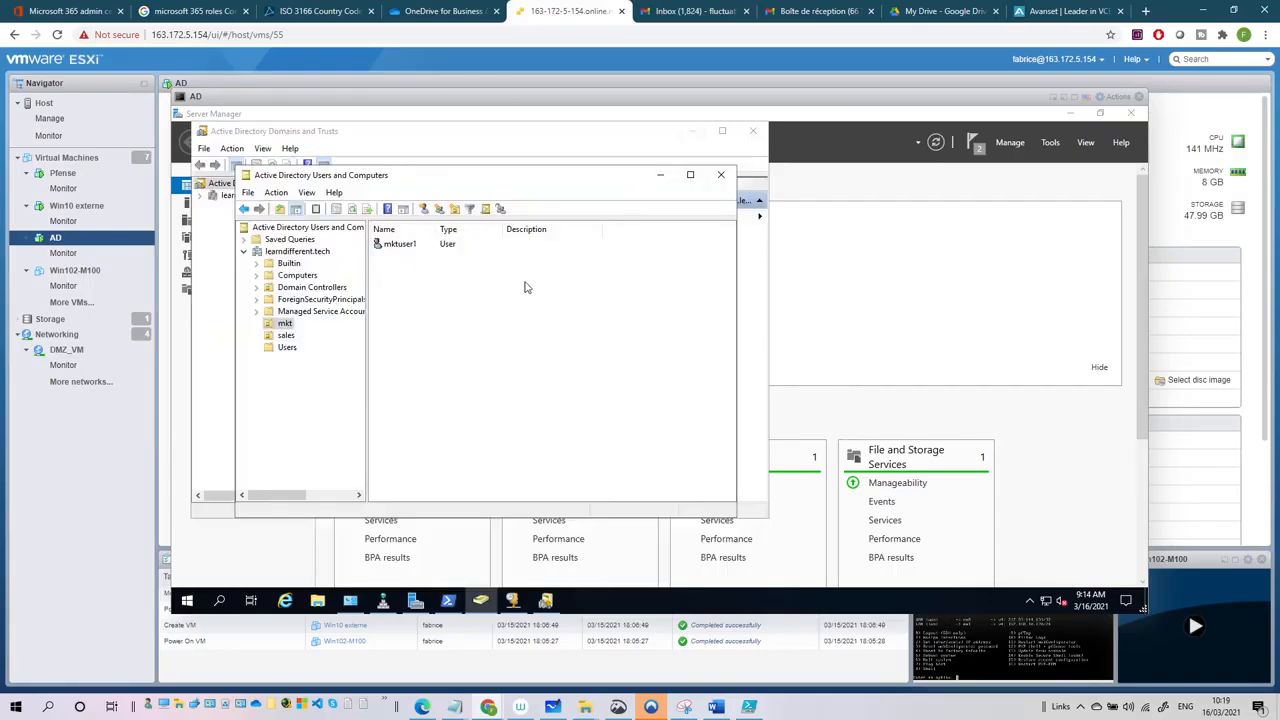
{"action": "left_click", "coordinate": [286, 348]}
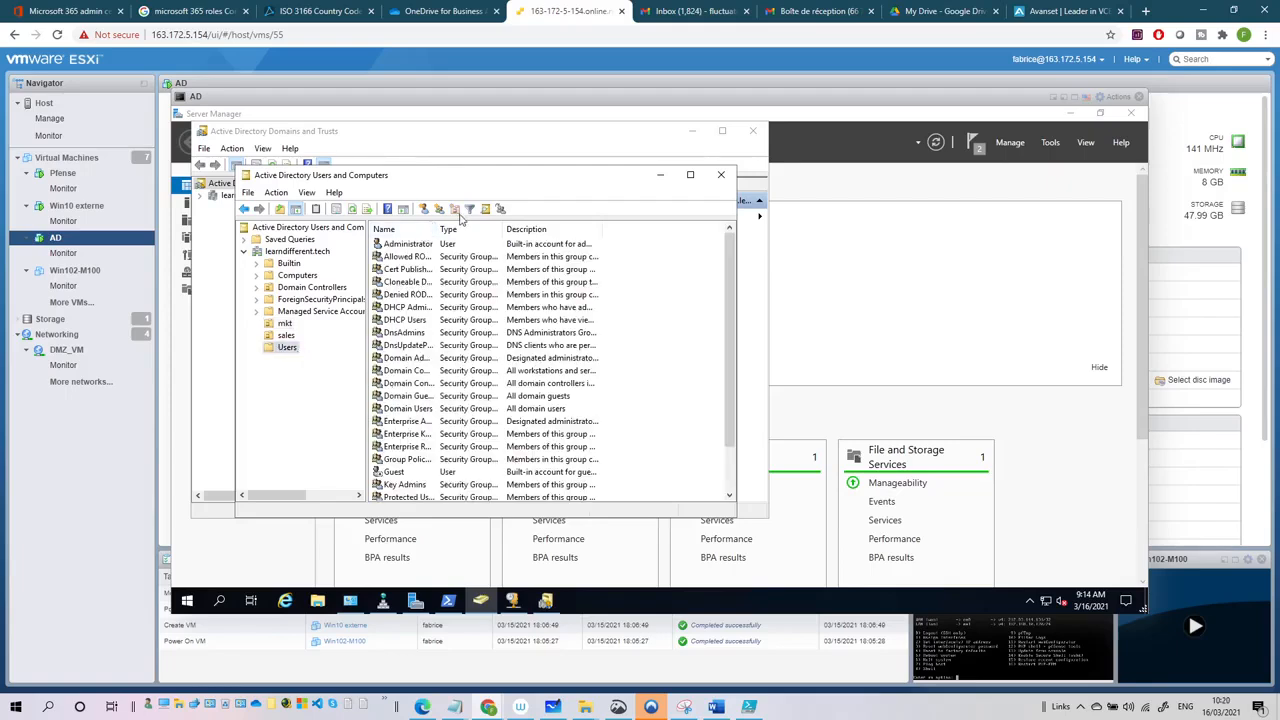
{"action": "left_click", "coordinate": [352, 209]}
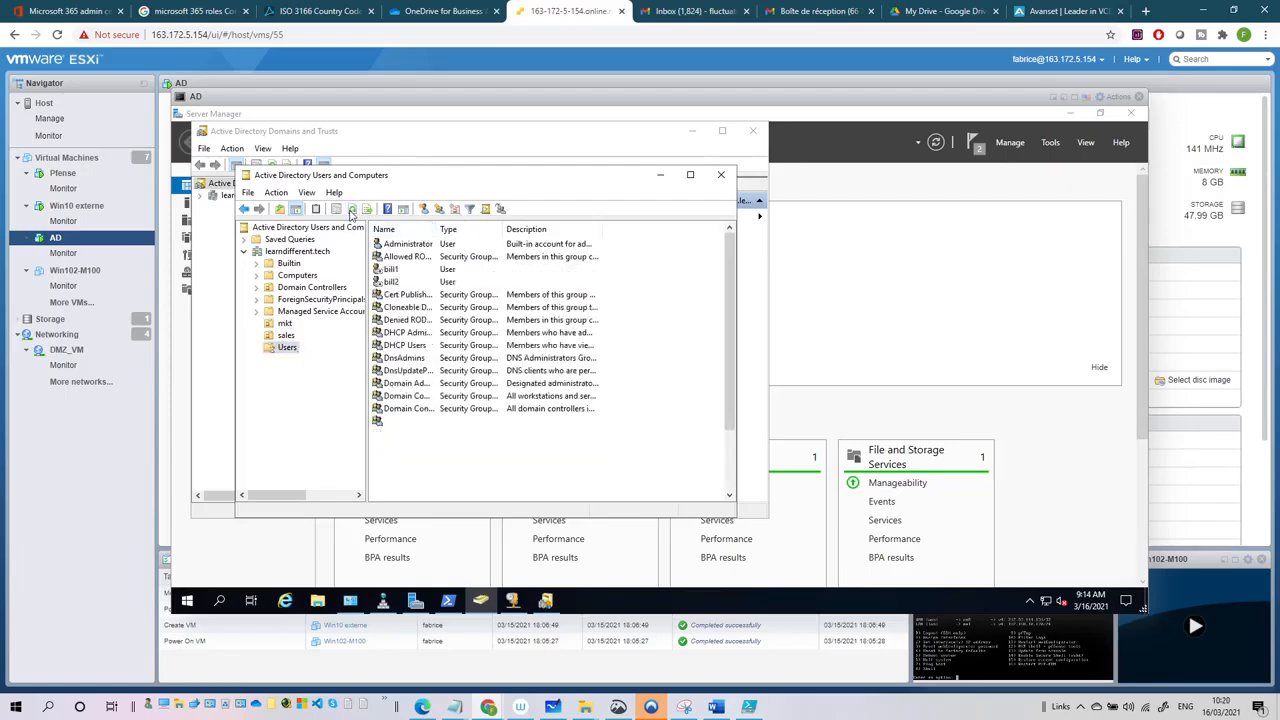
{"action": "left_click", "coordinate": [402, 271]}
{"action": "left_click", "coordinate": [402, 283], "text": "shift"}
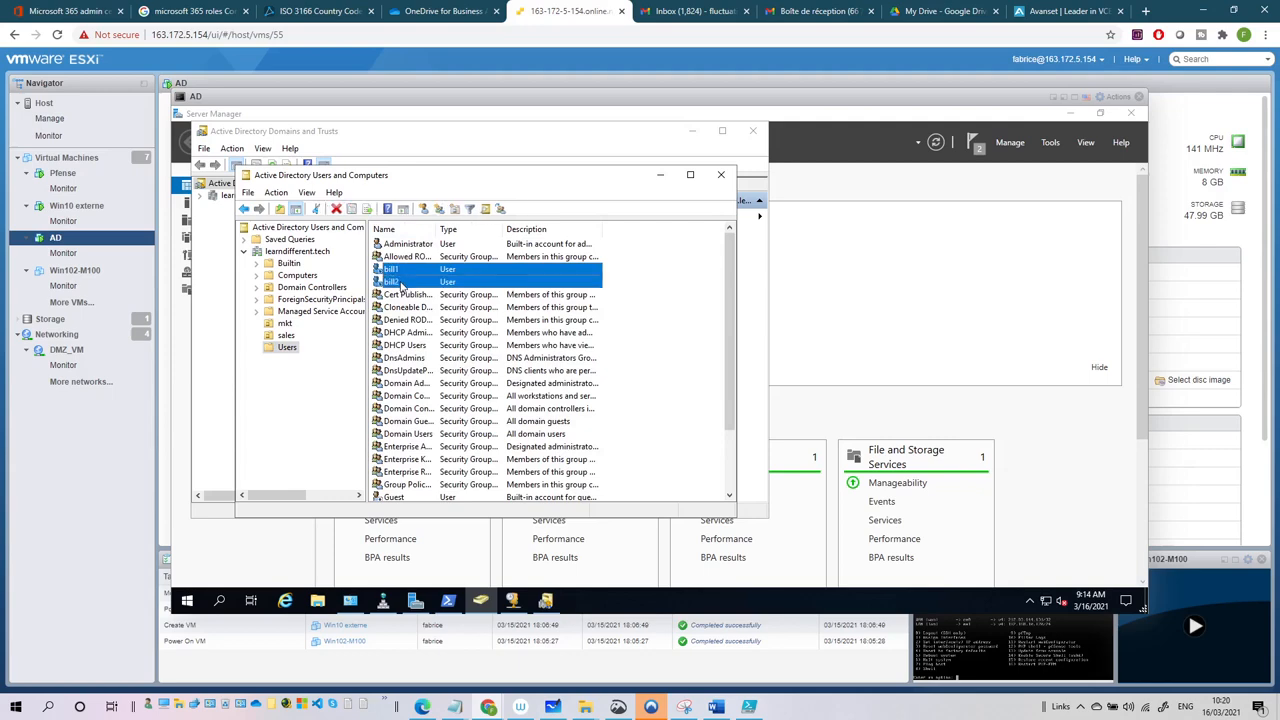
{"action": "left_click_drag", "start_coordinate": [406, 272], "coordinate": [285, 326]}
- Create a new organizational unit named 'it' under learndifferent.tech
{"action": "left_click", "coordinate": [292, 252]}
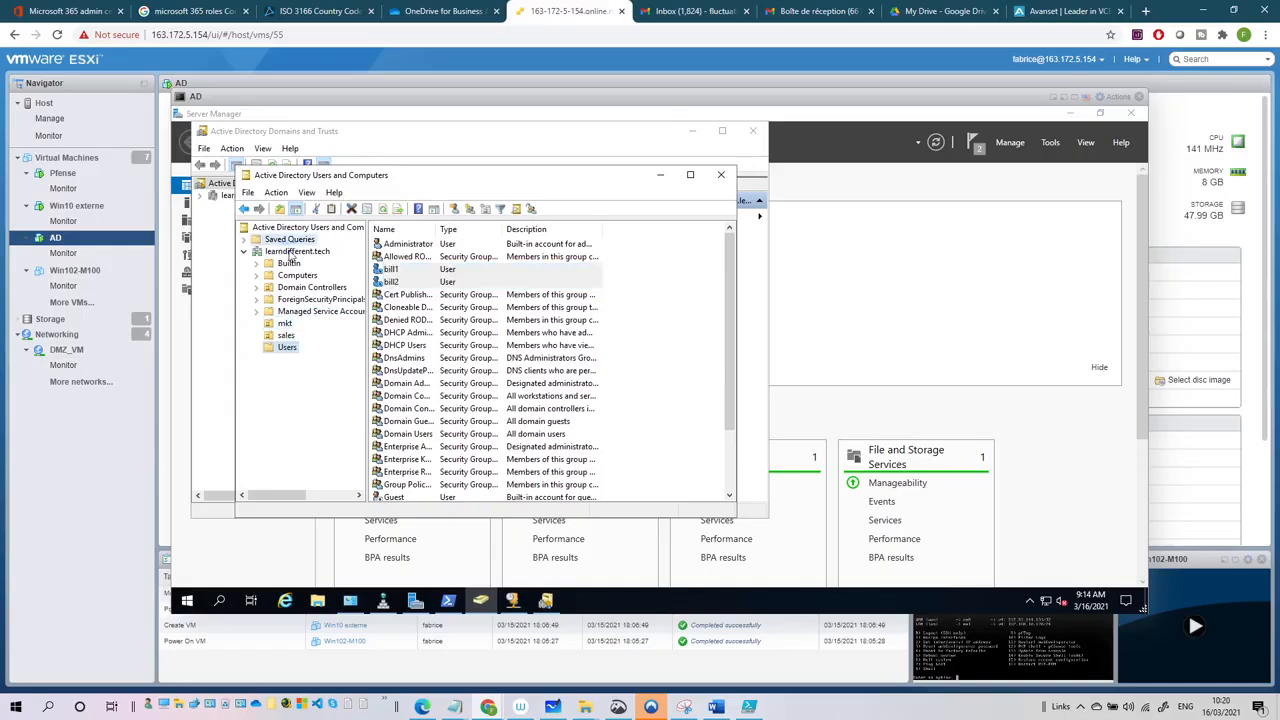
{"action": "left_click", "coordinate": [454, 208]}
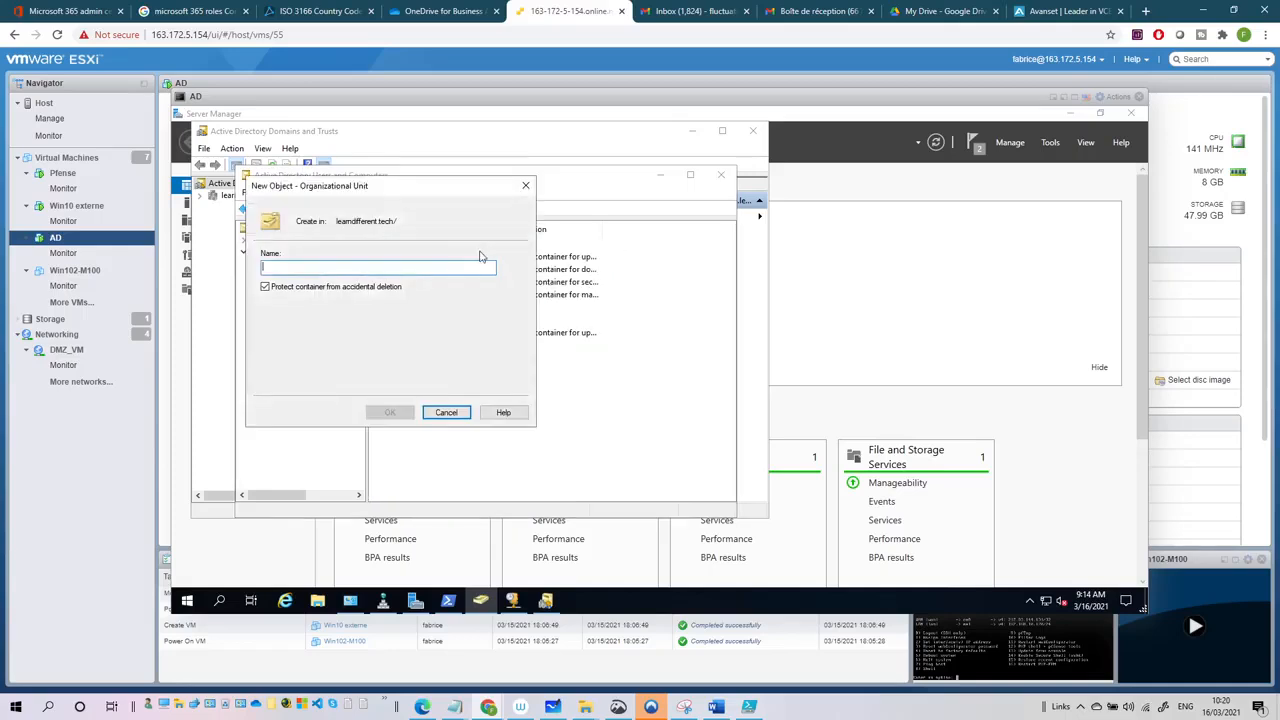
{"action": "type", "text": "it"}
{"action": "key", "text": "Return"}
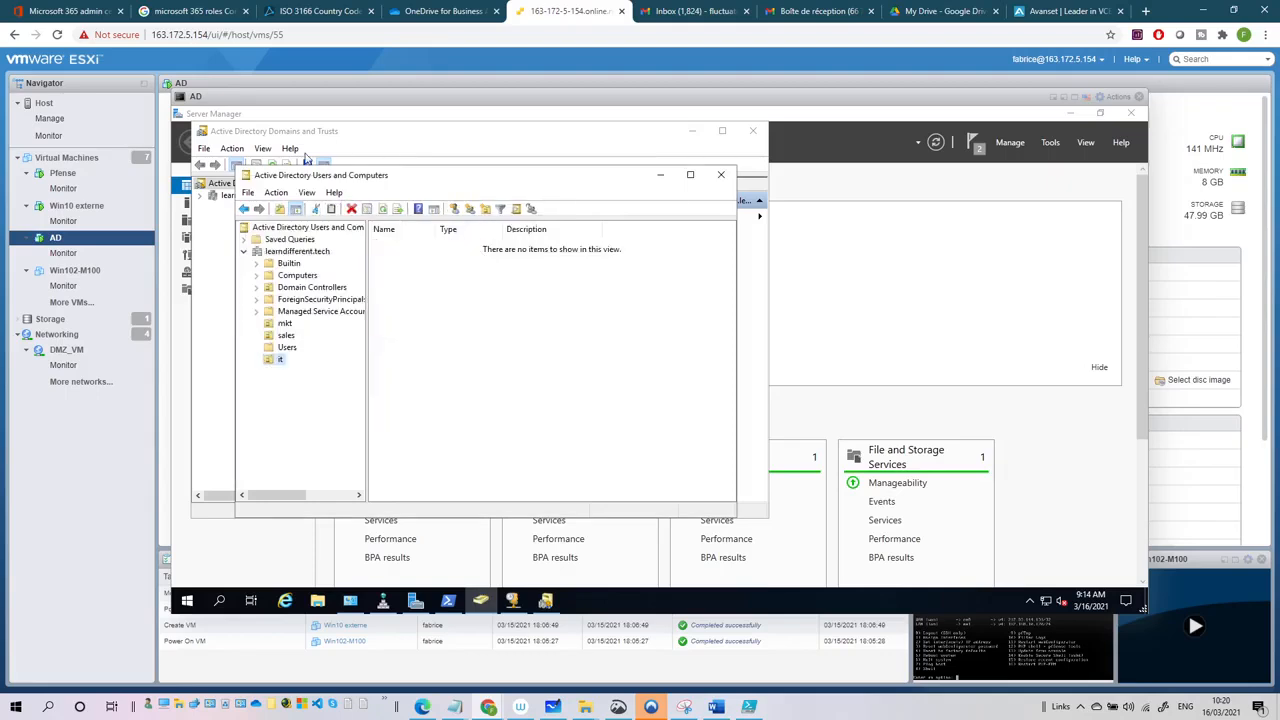
- Move bill1 and bill2 from Users into the it OU and confirm they are there
{"action": "left_click", "coordinate": [287, 347]}
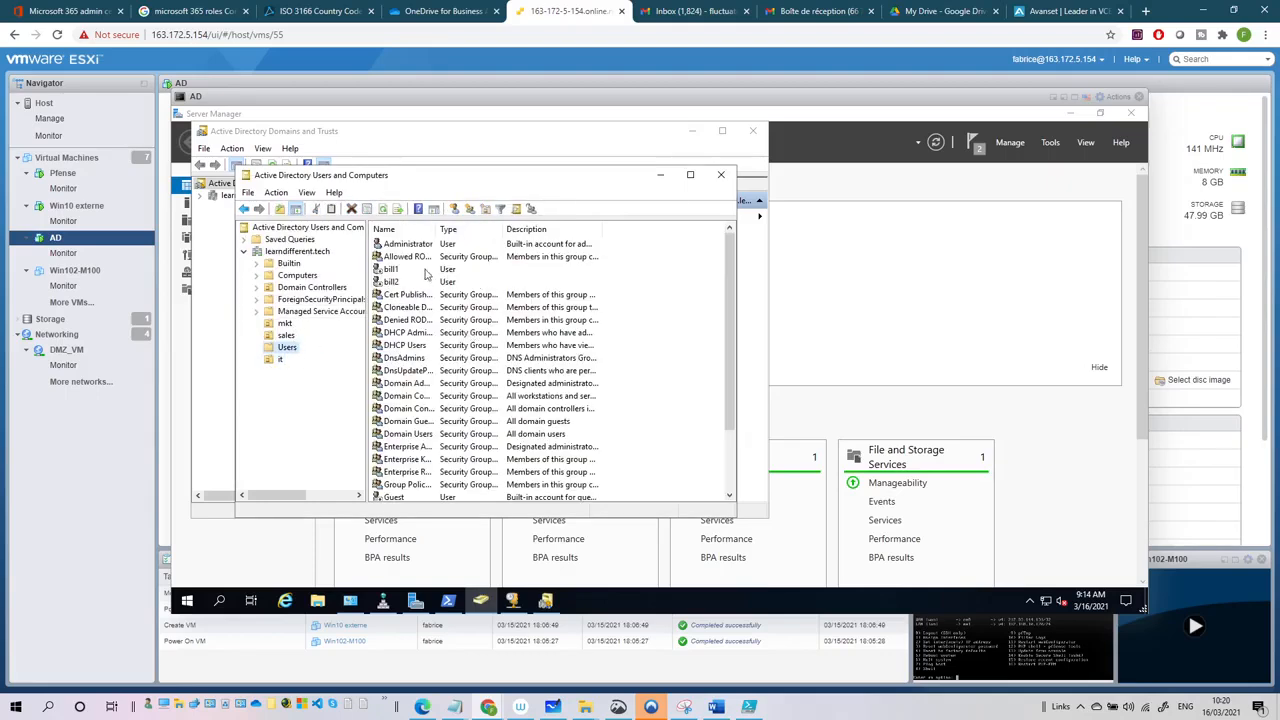
{"action": "left_click", "coordinate": [390, 269]}
{"action": "left_click", "coordinate": [390, 282], "text": "shift"}
{"action": "left_click_drag", "start_coordinate": [390, 282], "coordinate": [275, 363]}
{"action": "left_click", "coordinate": [442, 388]}
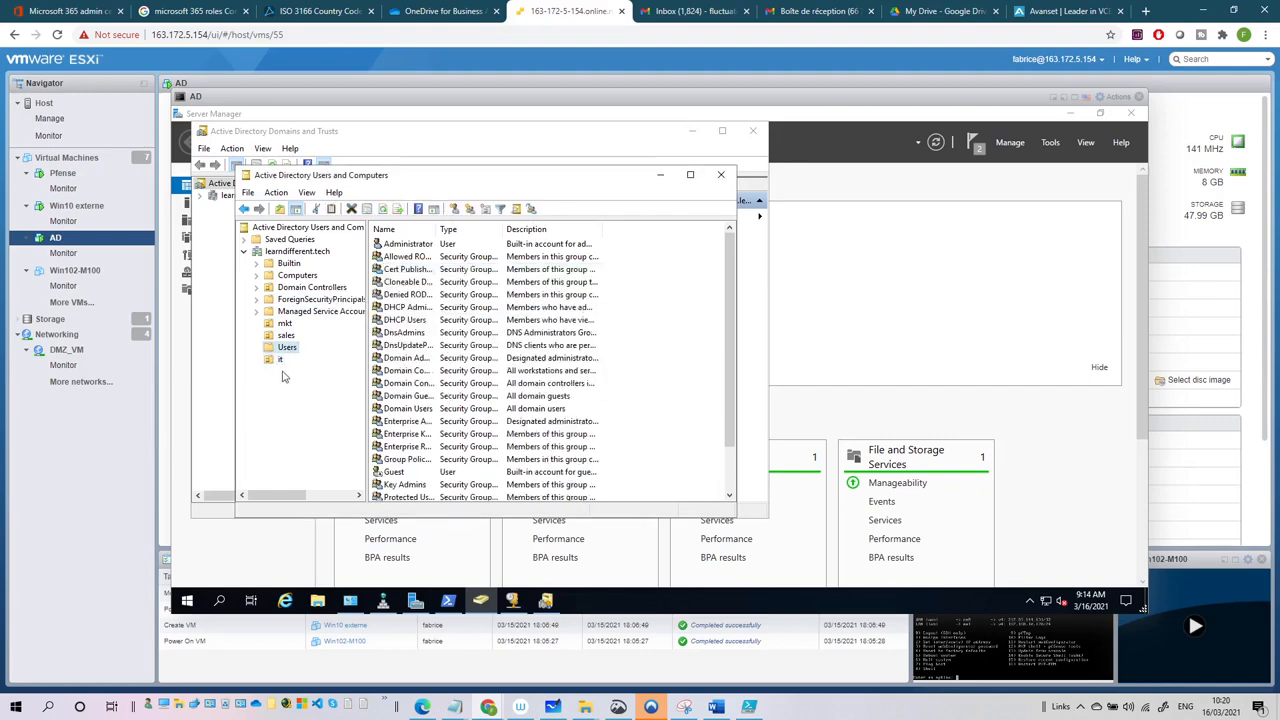
{"action": "left_click", "coordinate": [274, 361]}
{"action": "left_click", "coordinate": [388, 246]}
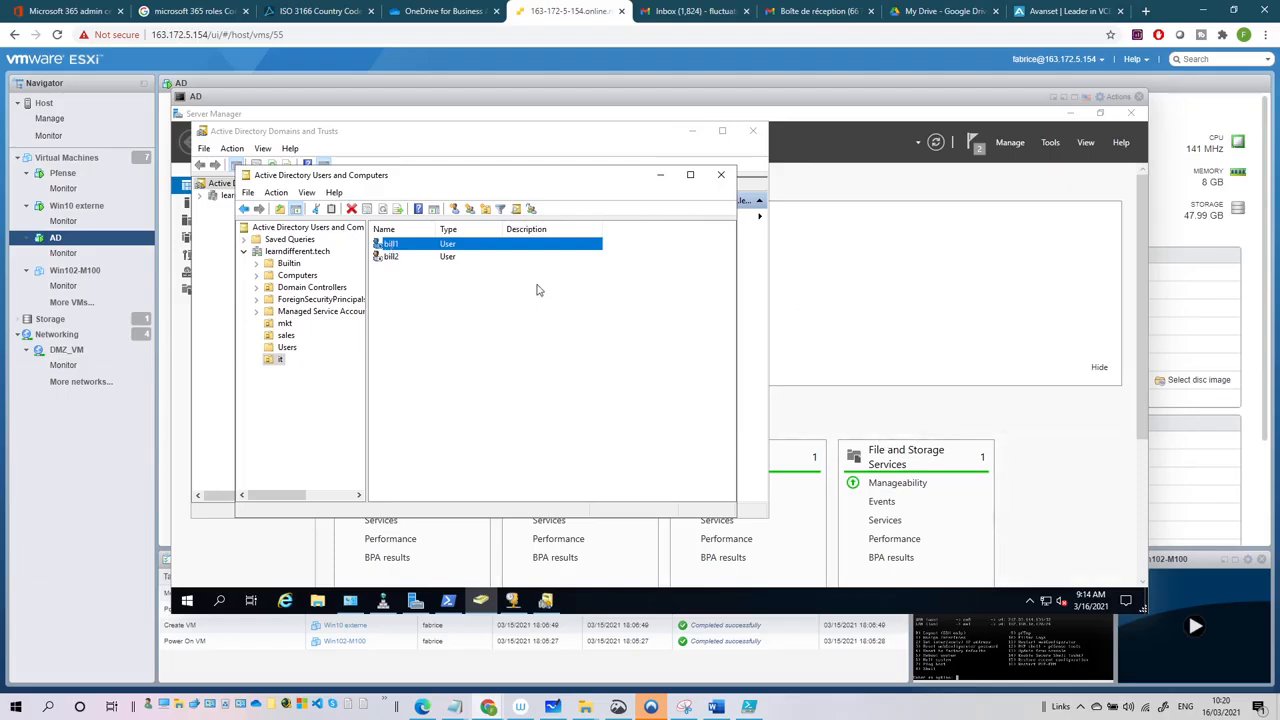
{"action": "left_click_drag", "start_coordinate": [363, 101], "coordinate": [339, 90]}
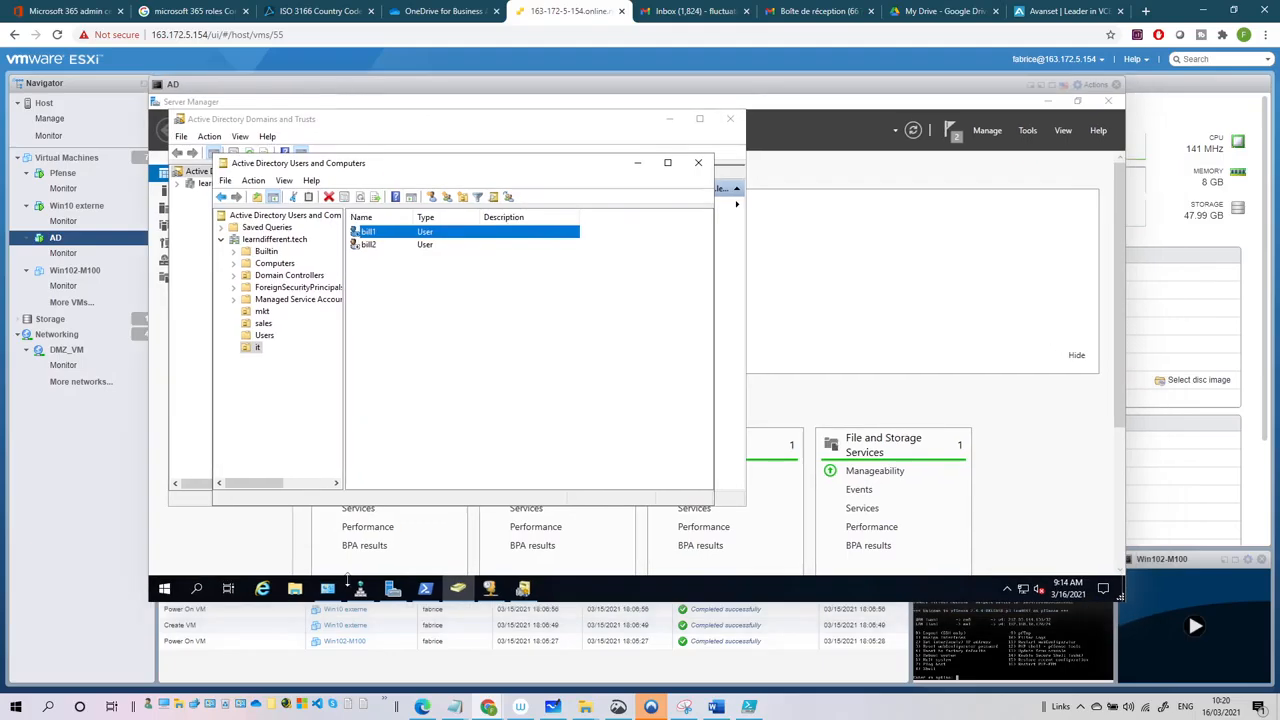
- In Internet Explorer, search the web for 'download ad connect'
{"action": "left_click", "coordinate": [262, 588]}
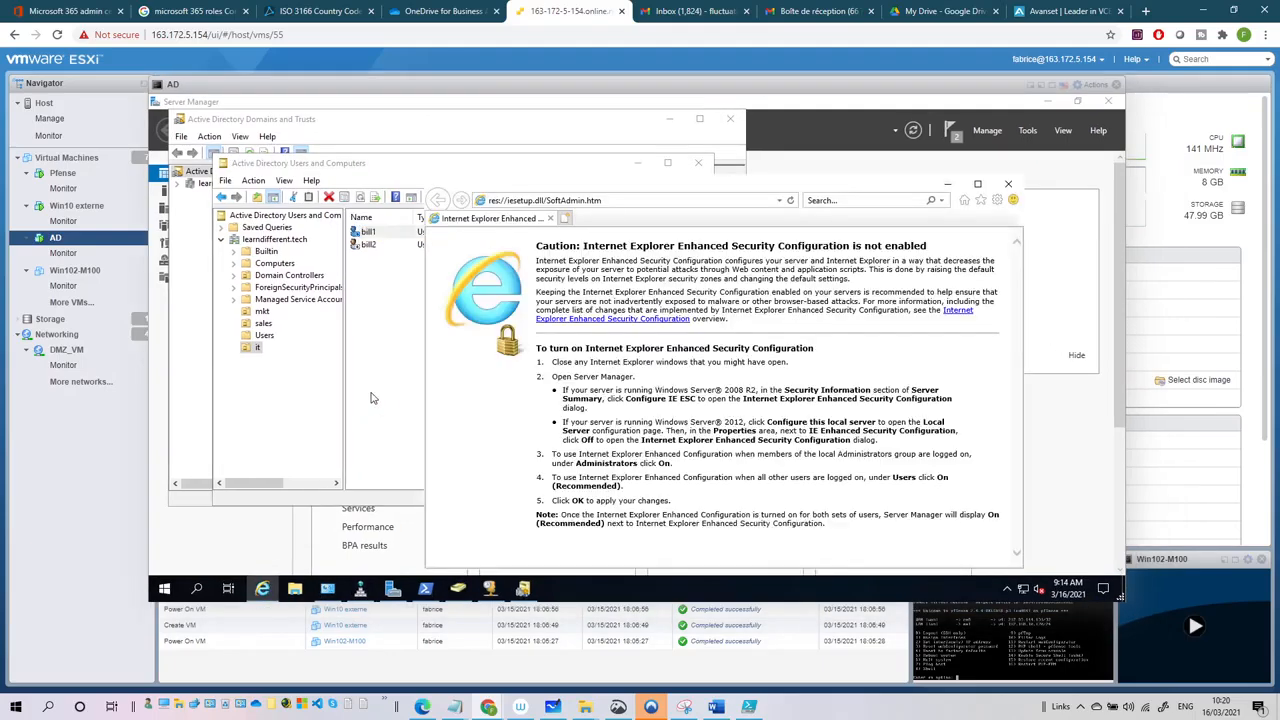
{"action": "left_click", "coordinate": [641, 200]}
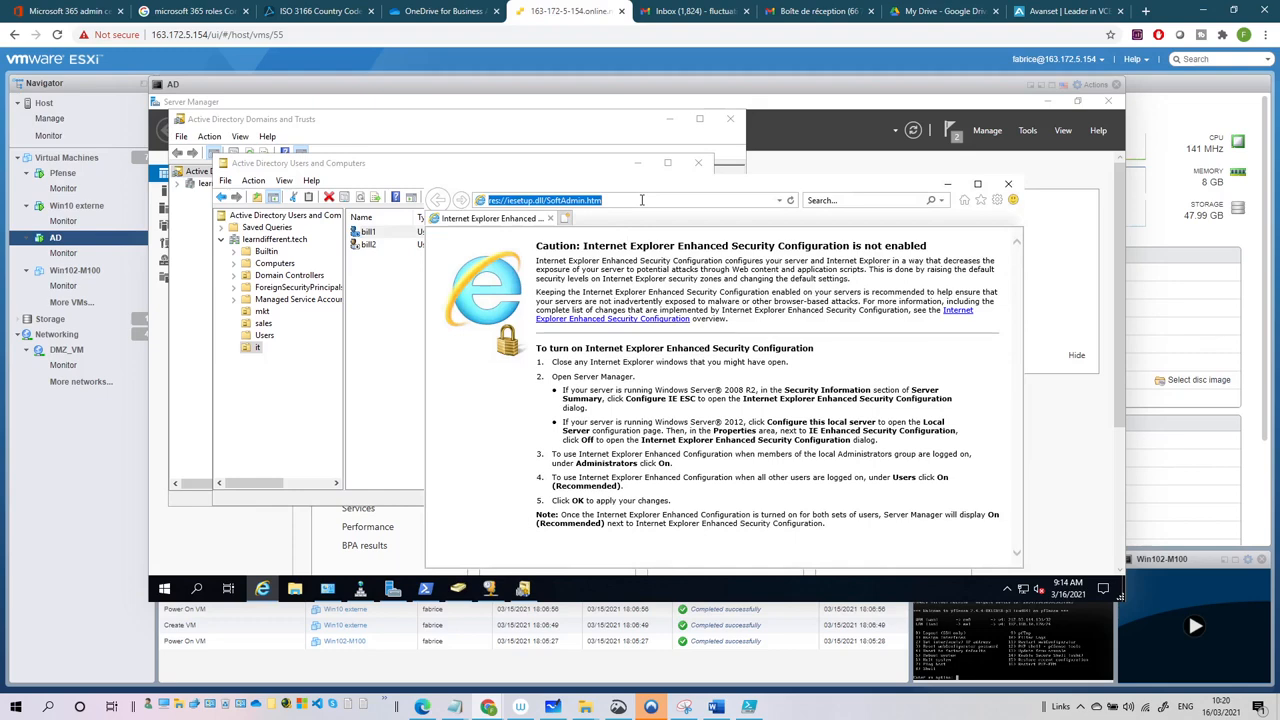
{"action": "type", "text": "download ad co"}
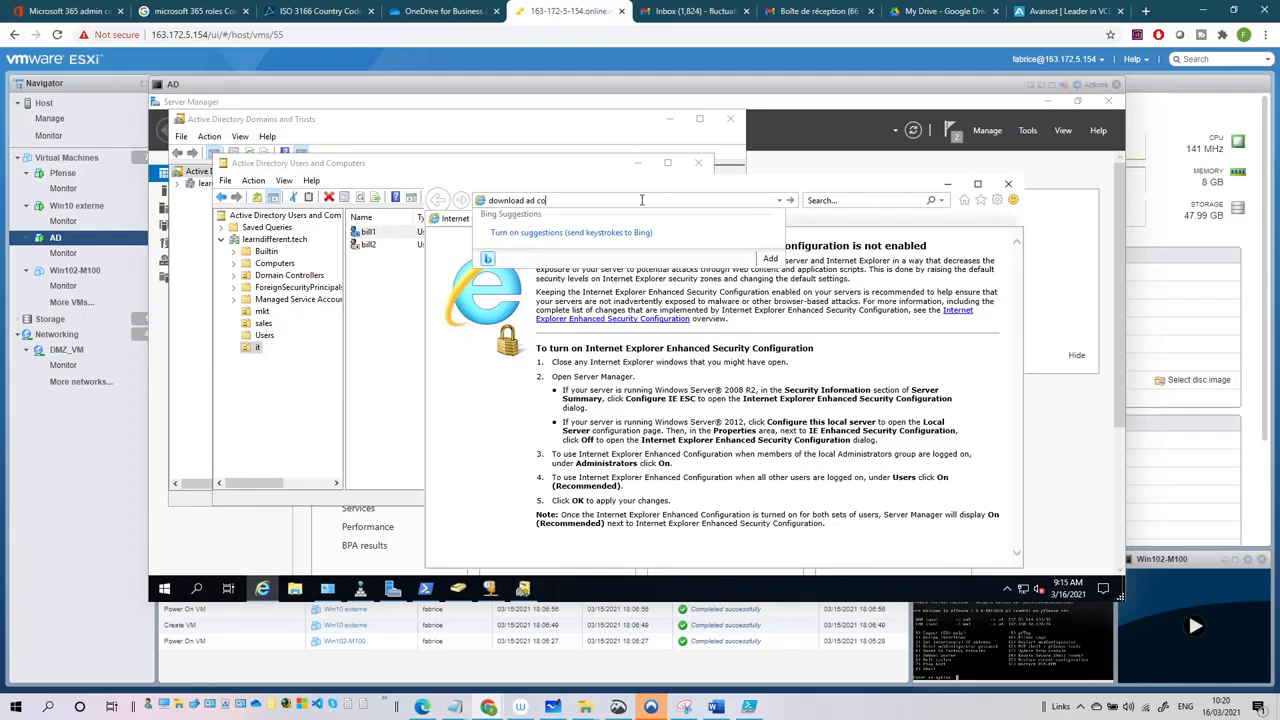
{"action": "type", "text": "nnect"}
{"action": "key", "text": "Return"}
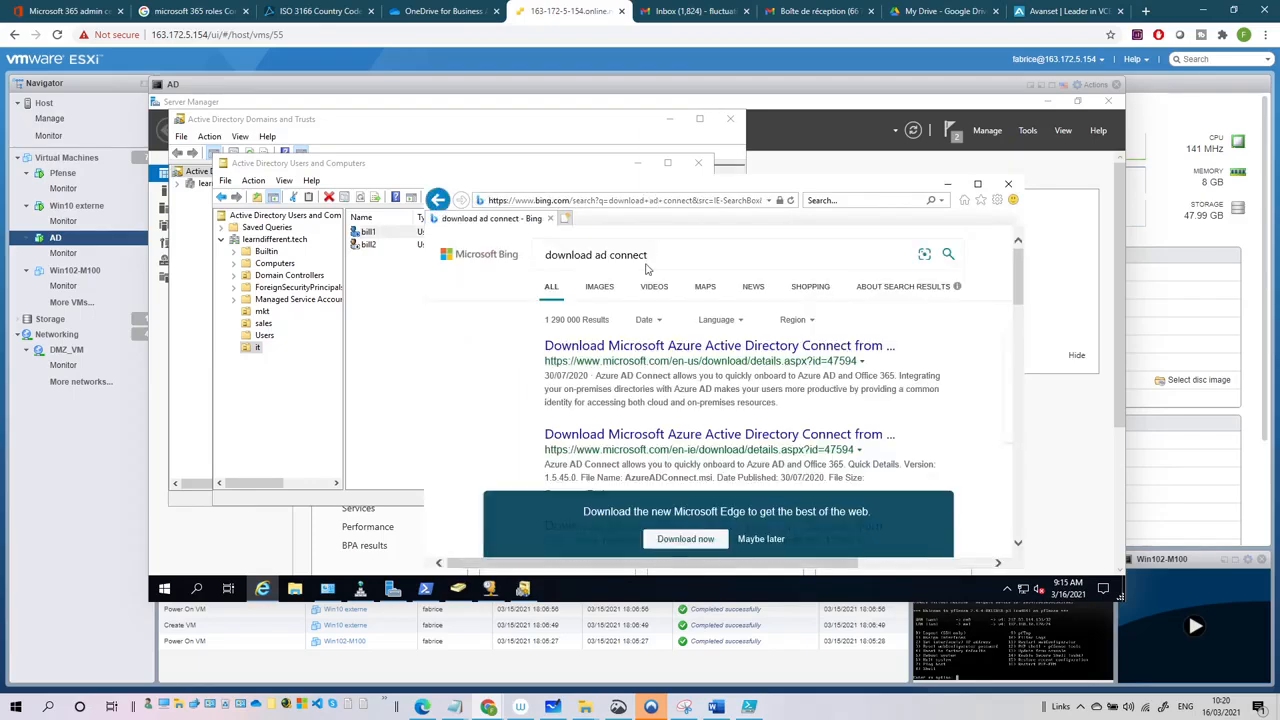
- Download Azure AD Connect from the Microsoft download page and run the installer
{"action": "left_click", "coordinate": [637, 348]}
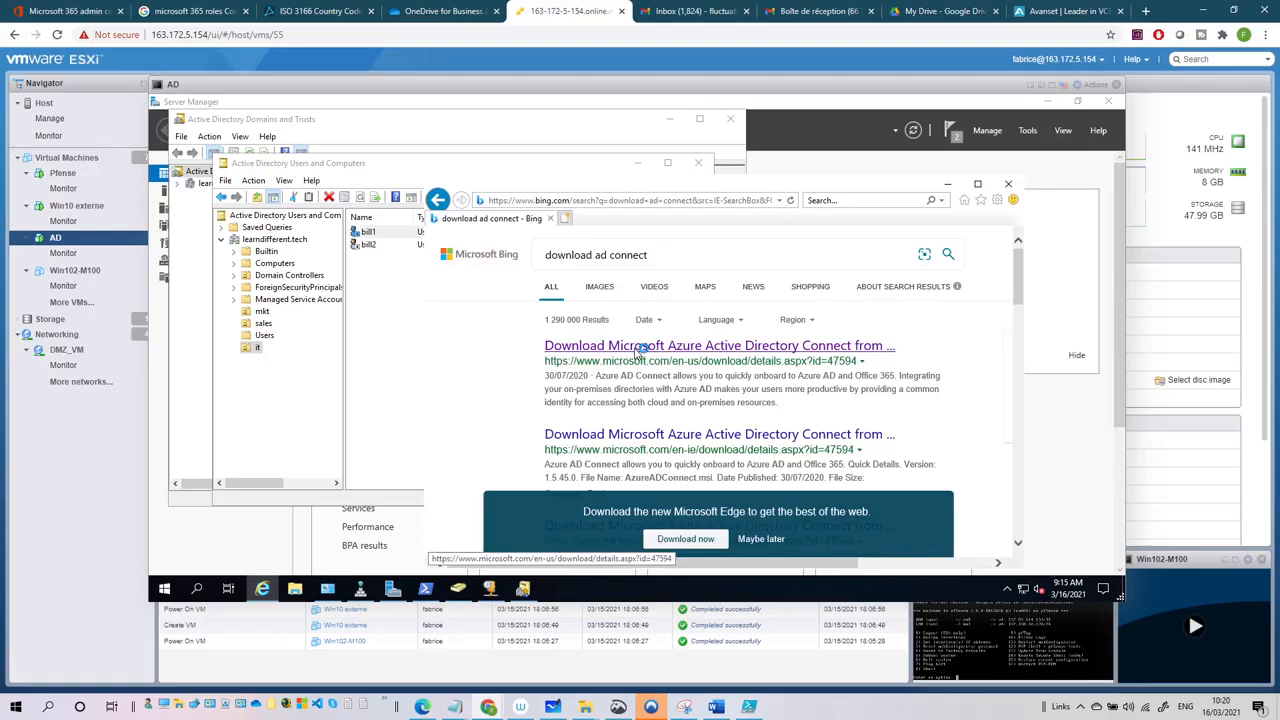
{"action": "left_click", "coordinate": [764, 541]}
{"action": "left_click", "coordinate": [775, 347]}
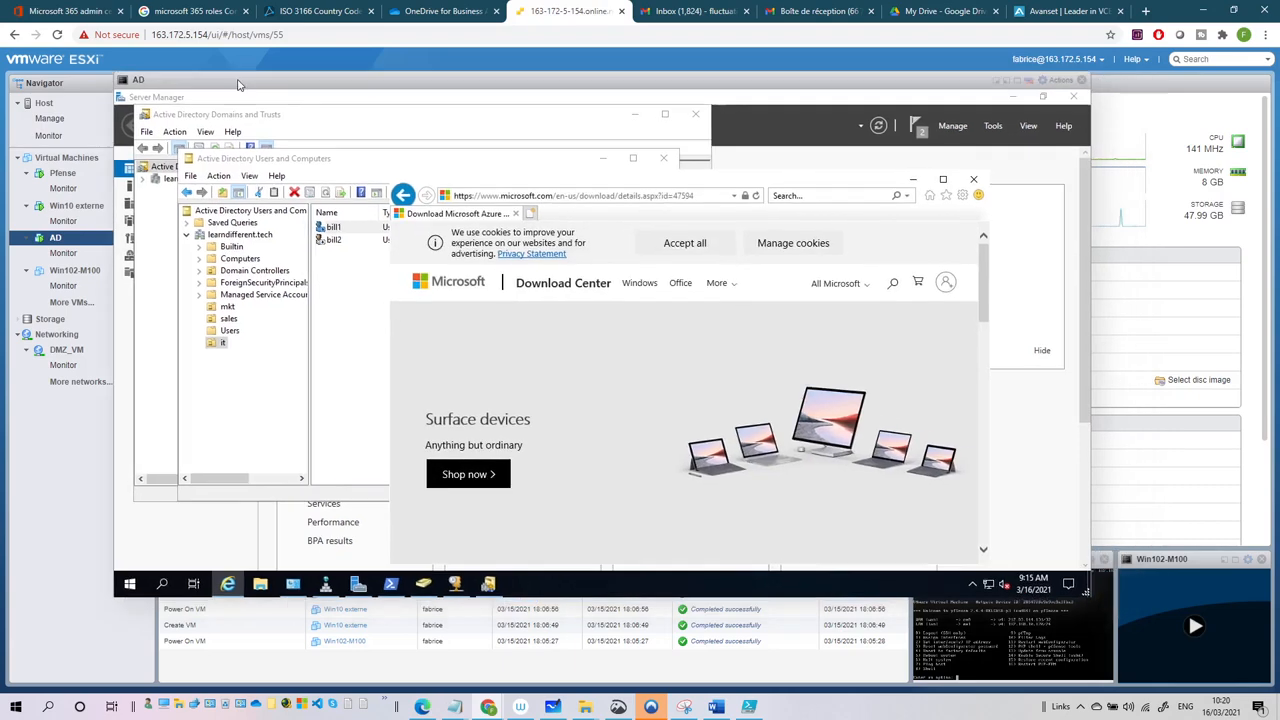
{"action": "left_click", "coordinate": [929, 179]}
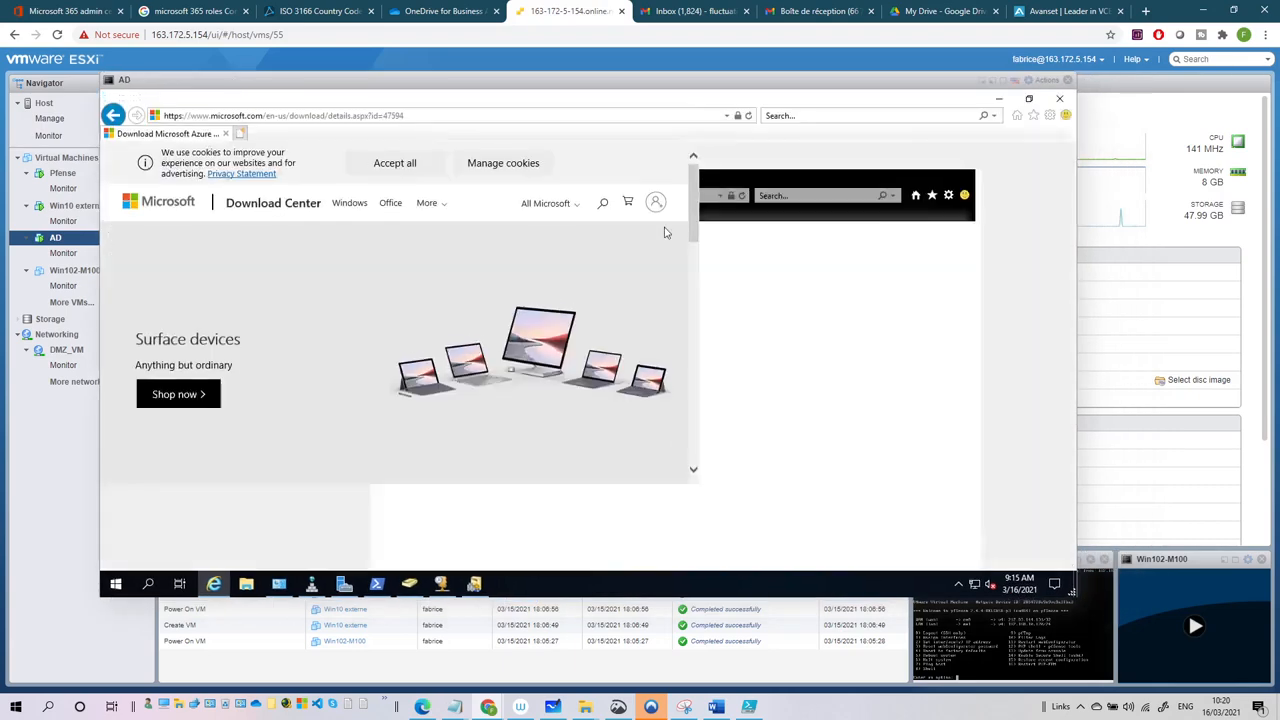
{"action": "scroll", "coordinate": [408, 420], "scroll_direction": "down", "scroll_amount": 3}
{"action": "left_click", "coordinate": [616, 375]}
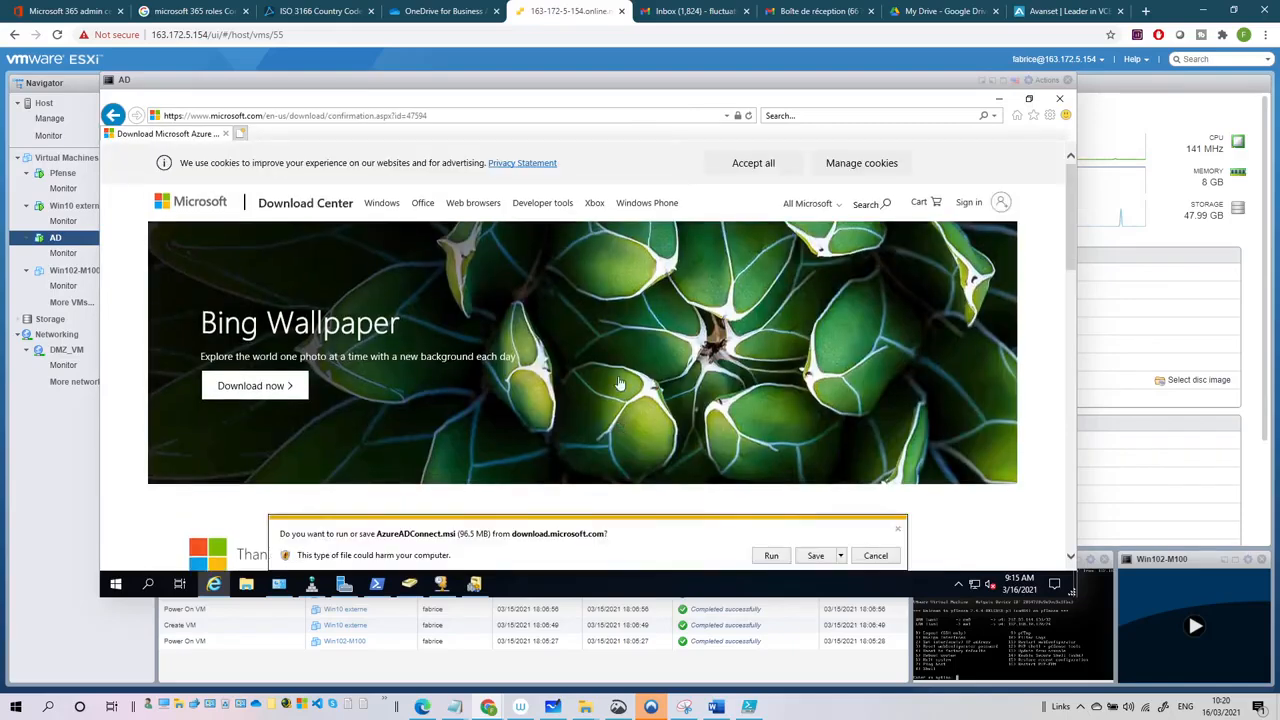
{"action": "left_click", "coordinate": [771, 556]}
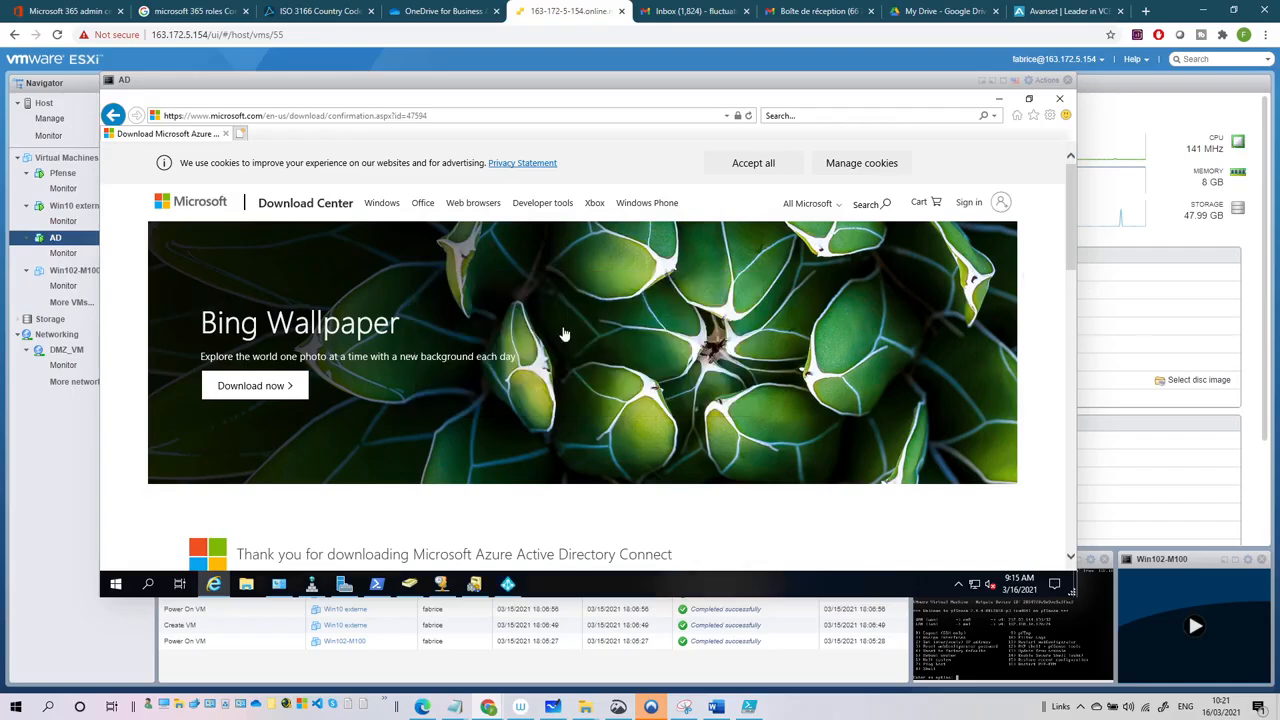
- Agree to the Azure AD Connect license terms and continue past the welcome page
{"action": "left_click", "coordinate": [998, 100]}
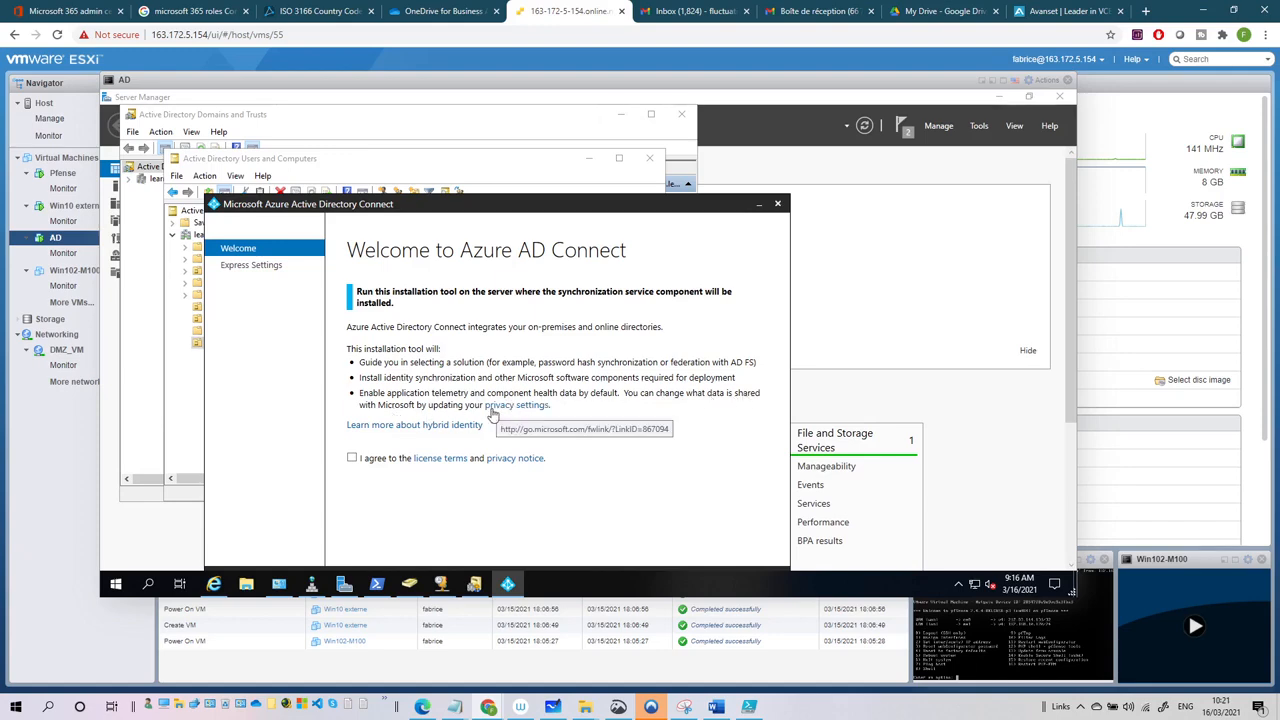
{"action": "left_click", "coordinate": [354, 459]}
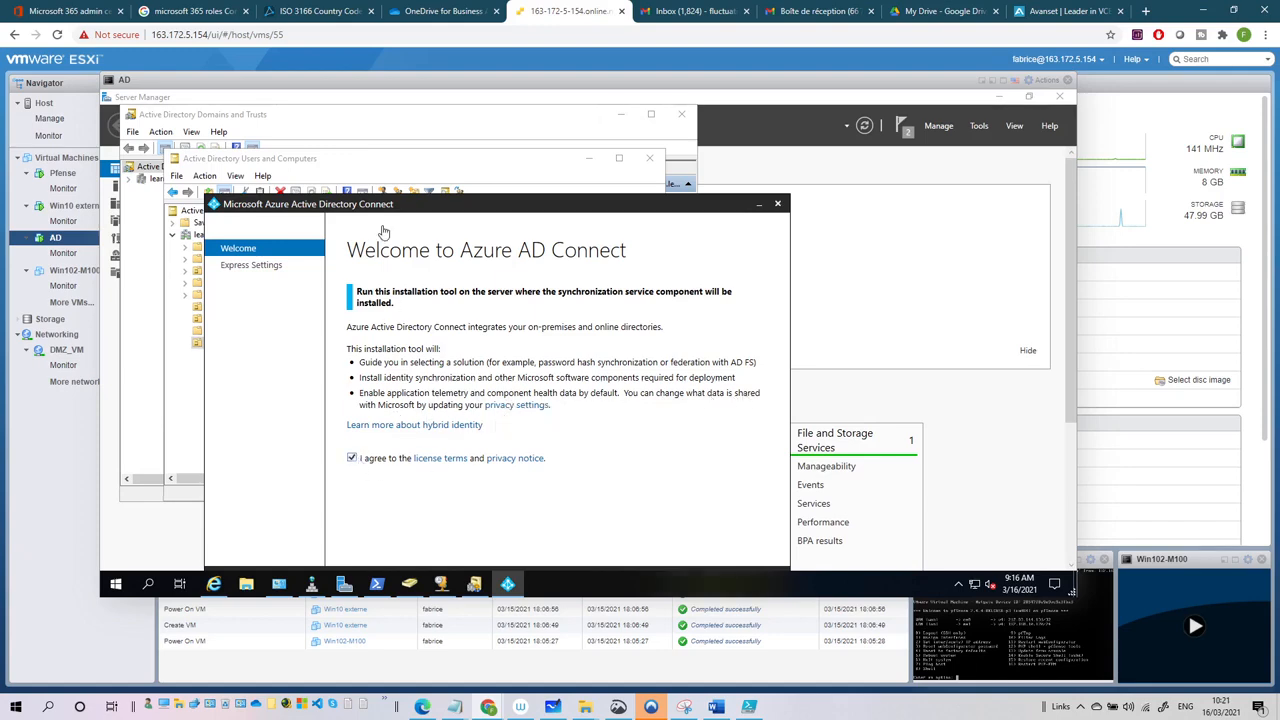
{"action": "left_click_drag", "start_coordinate": [399, 206], "coordinate": [397, 138]}
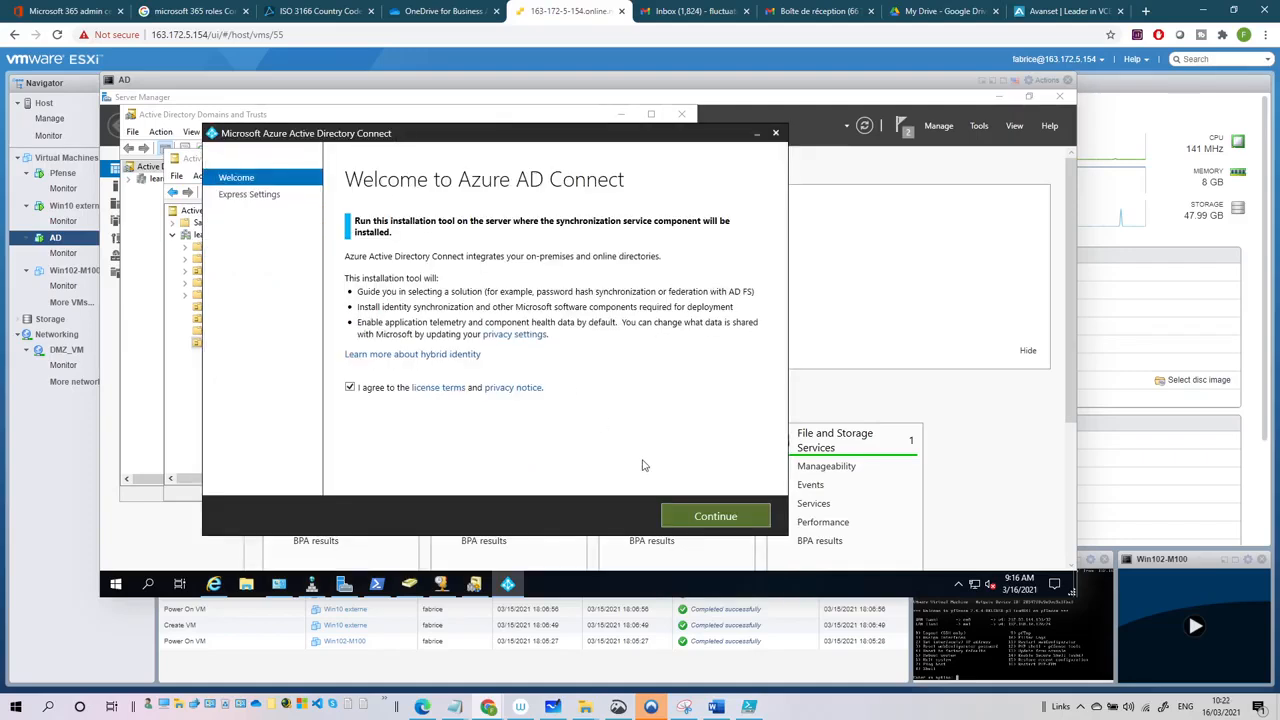
{"action": "left_click", "coordinate": [710, 517]}
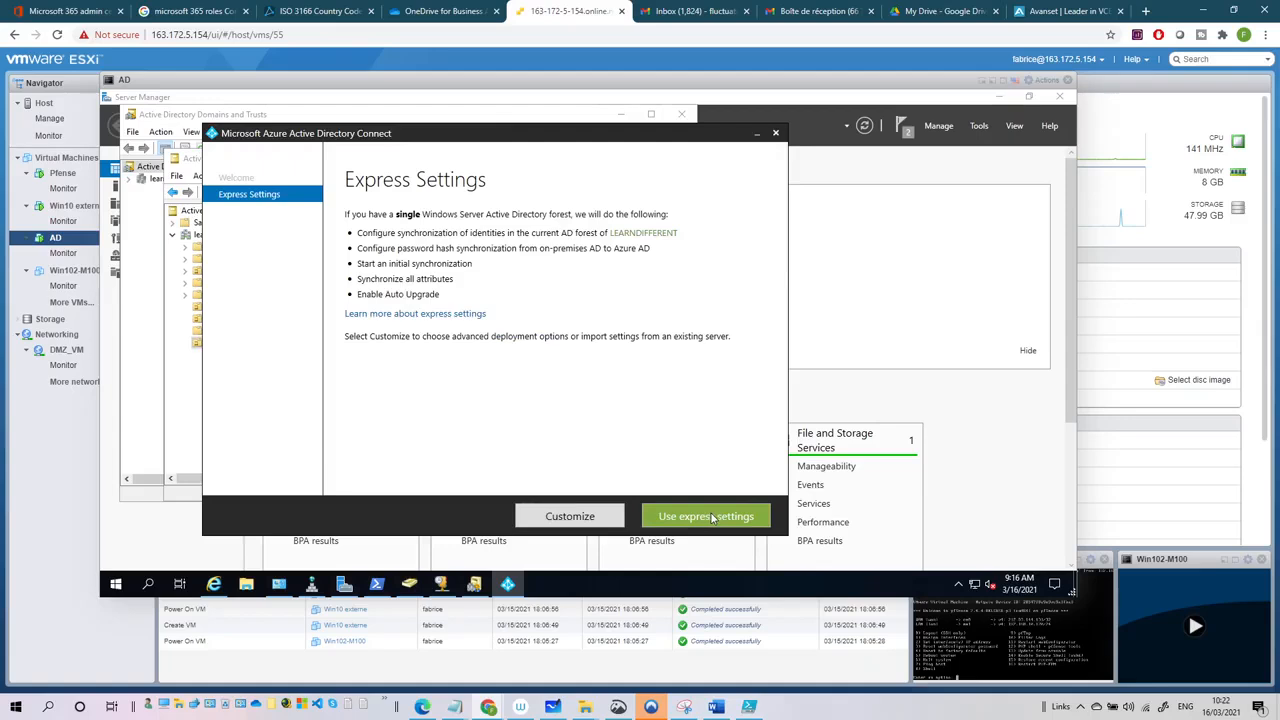
- After reviewing the Customize options, choose Use express settings to install the required components
{"action": "left_click", "coordinate": [563, 517]}
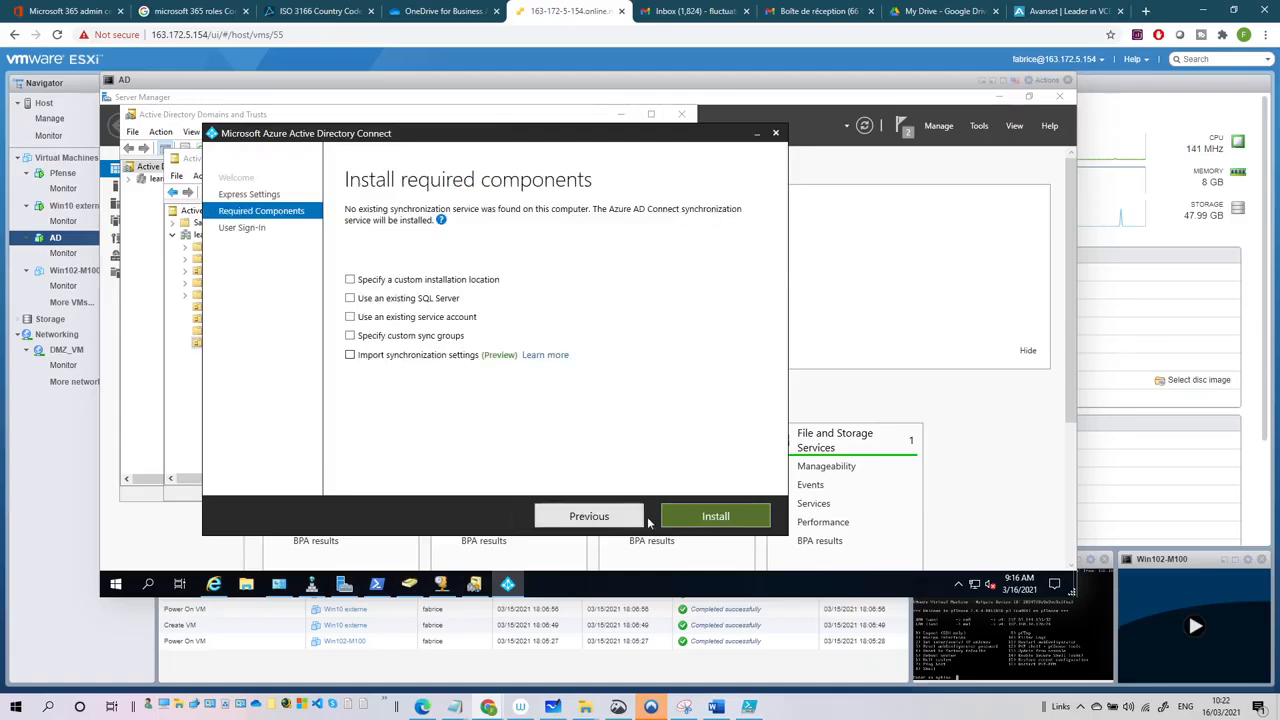
{"action": "left_click", "coordinate": [585, 517]}
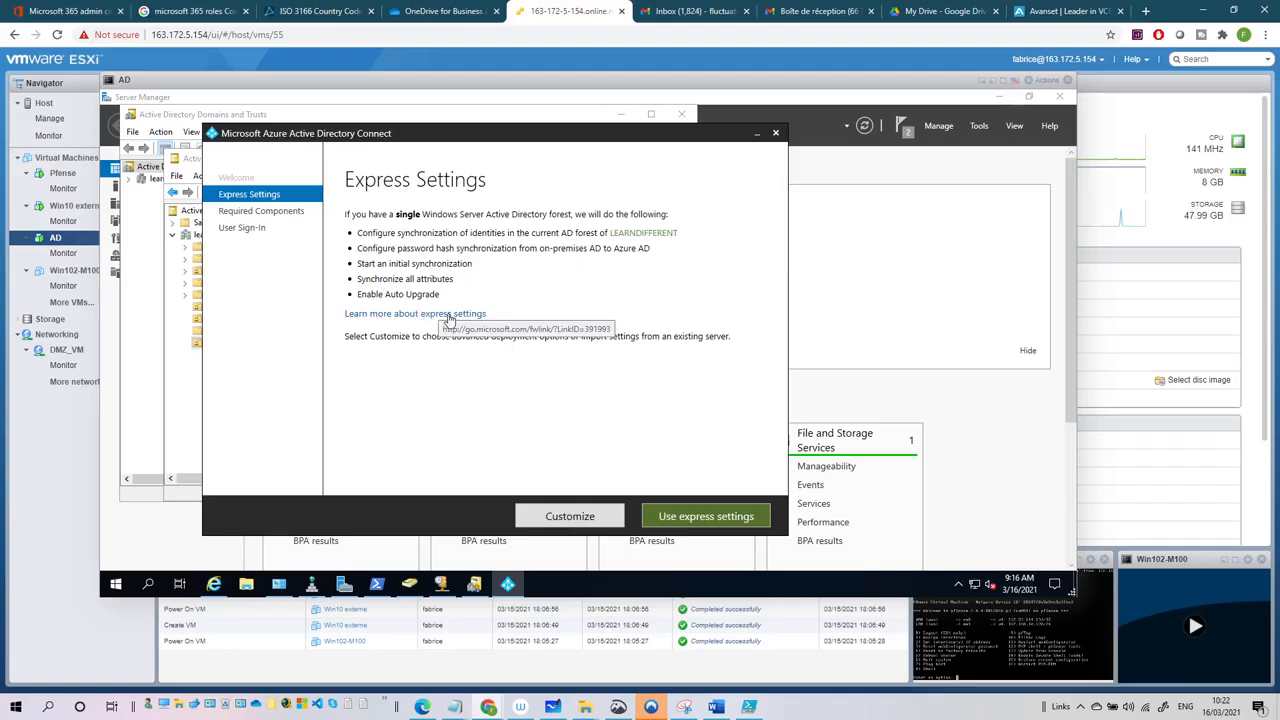
{"action": "left_click", "coordinate": [560, 519]}
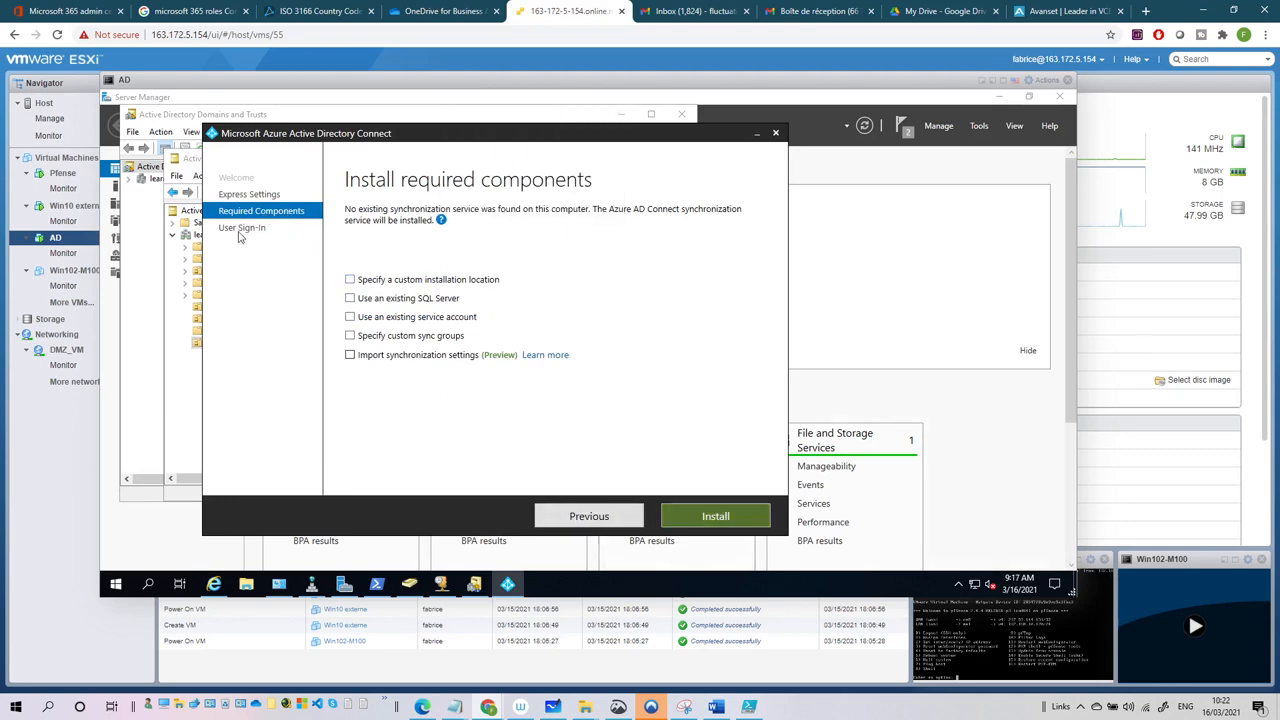
{"action": "left_click", "coordinate": [570, 516]}
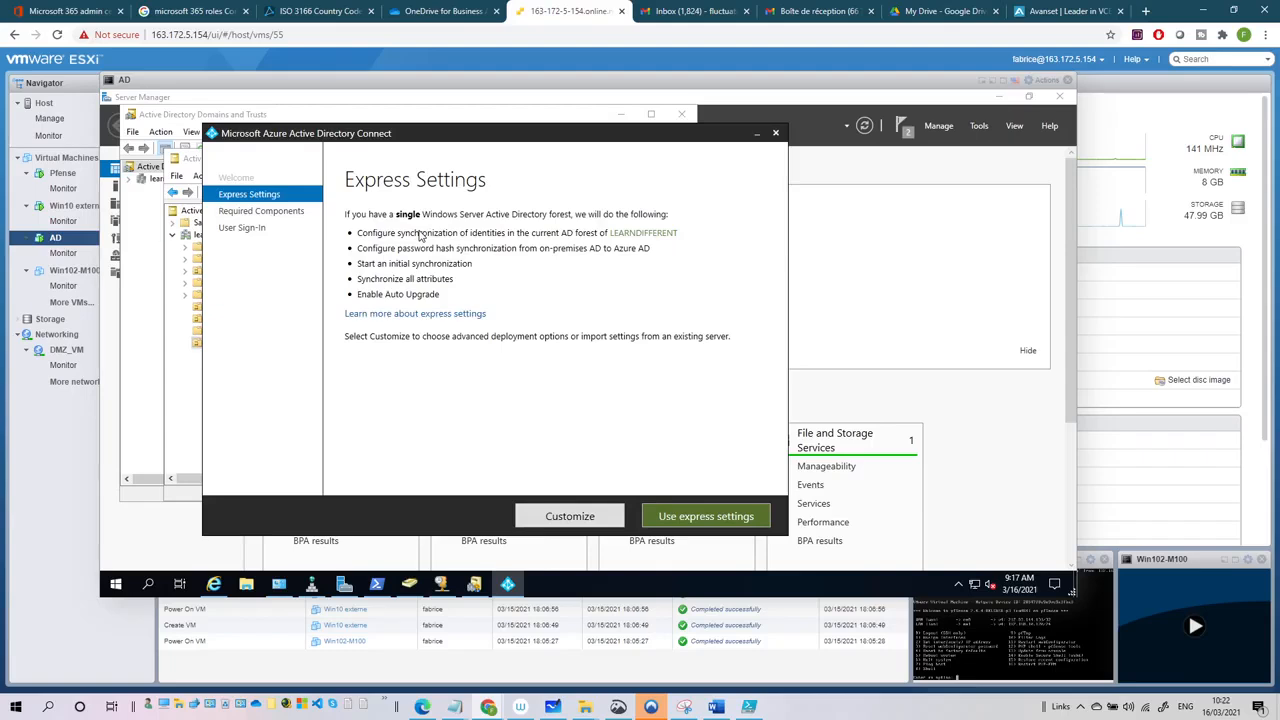
{"action": "left_click", "coordinate": [694, 518]}
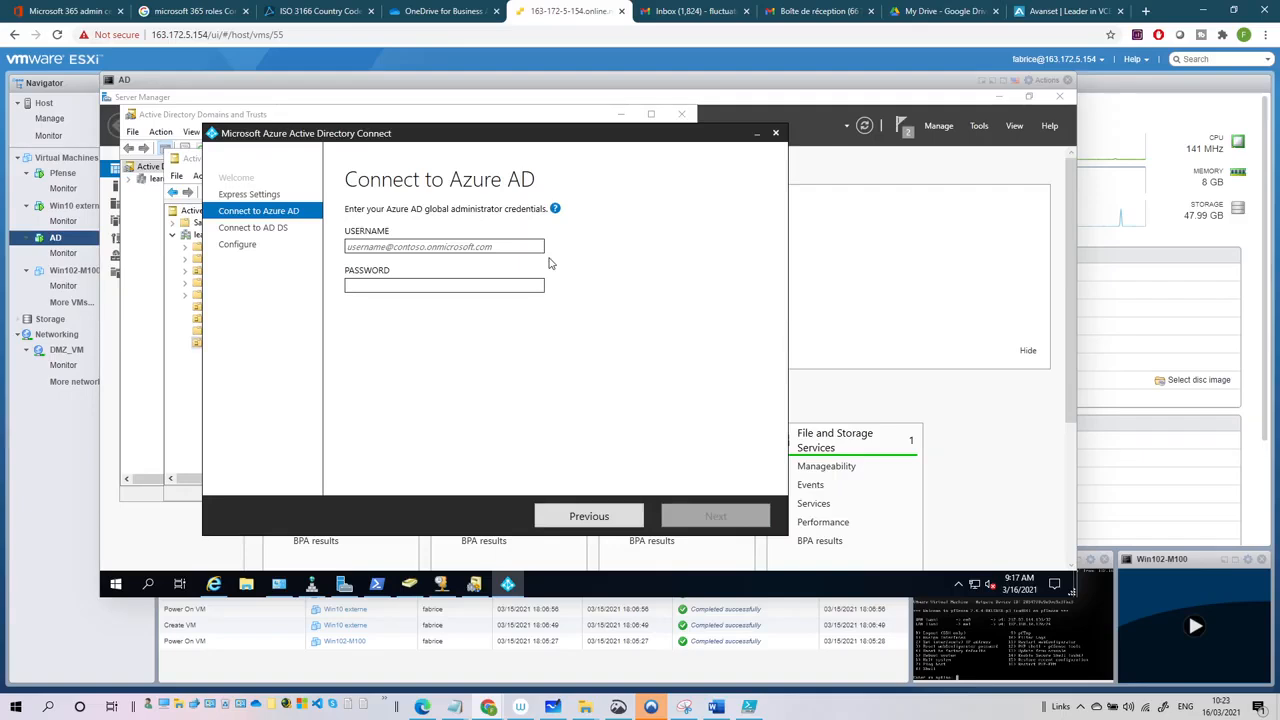
{"action": "left_click", "coordinate": [100, 9]}
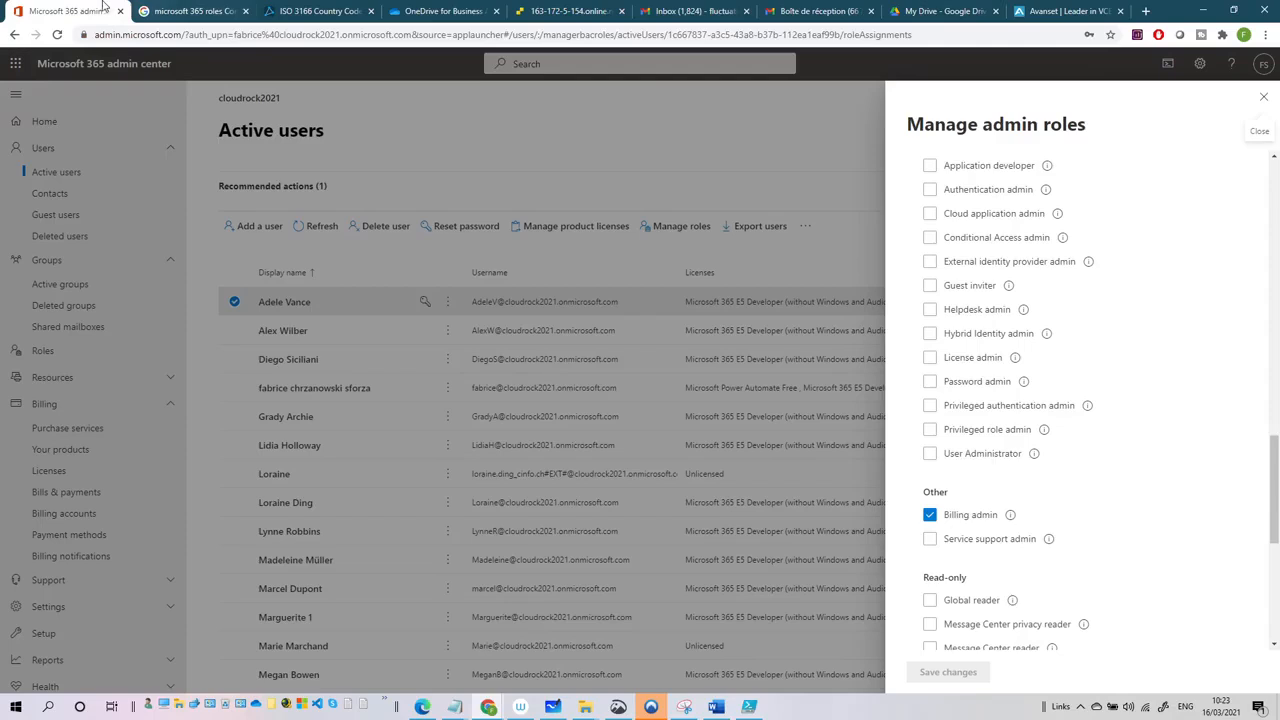
{"action": "left_click", "coordinate": [1263, 96]}
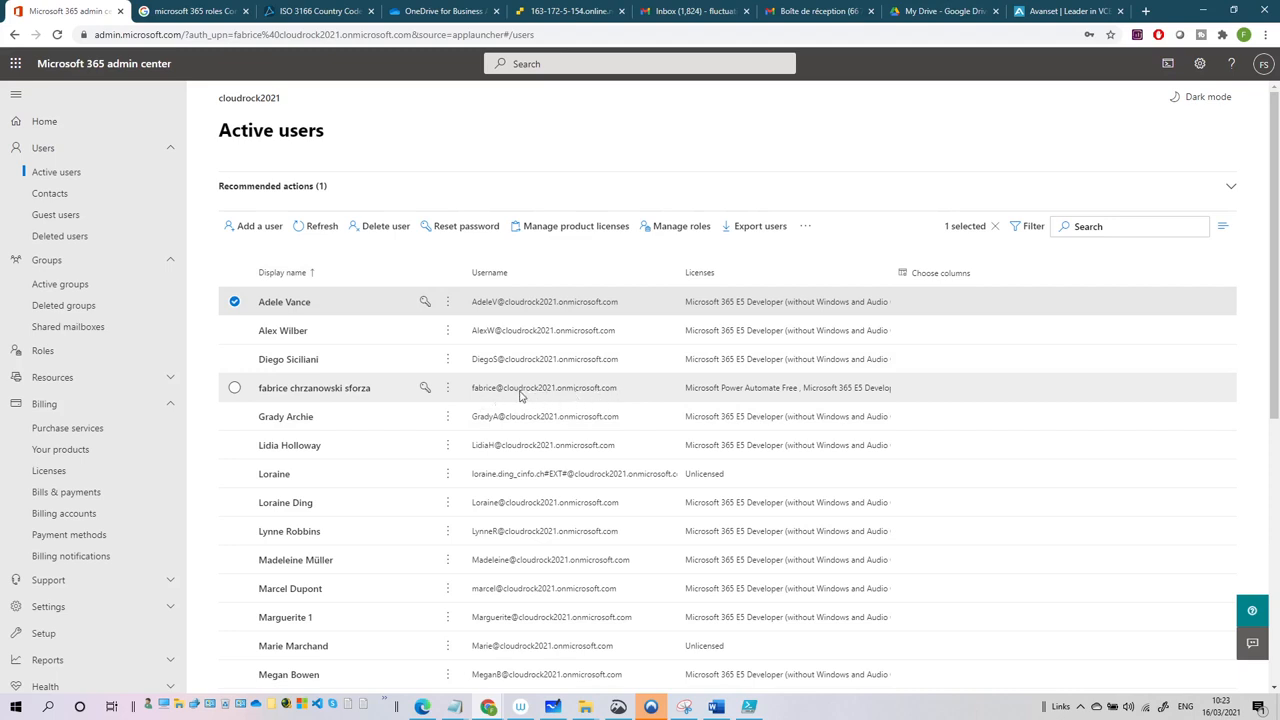
{"action": "left_click", "coordinate": [540, 392]}
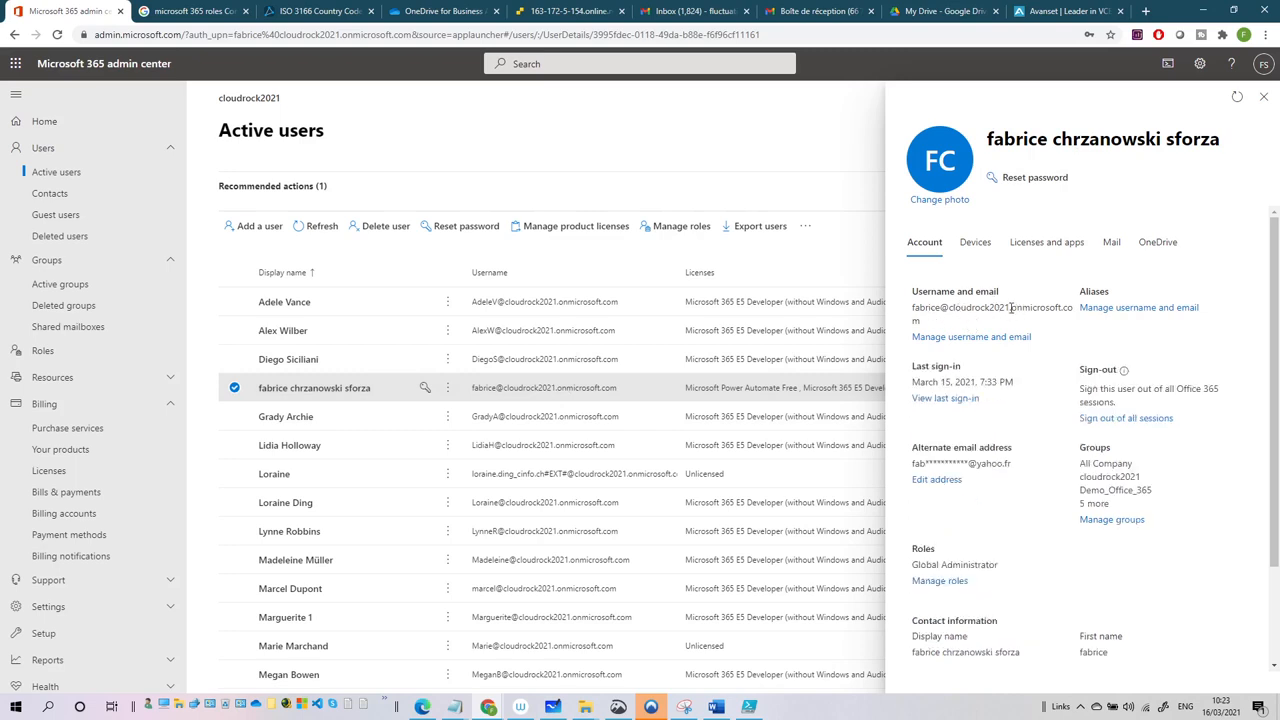
{"action": "left_click", "coordinate": [548, 12]}
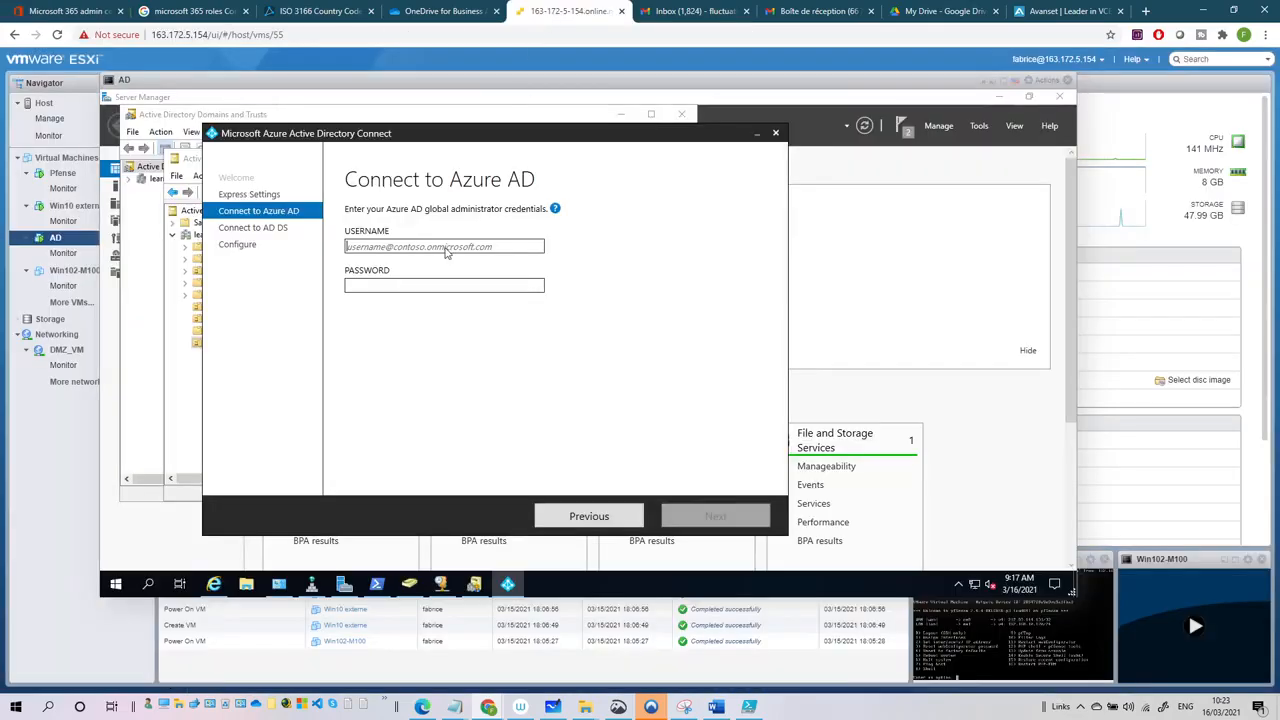
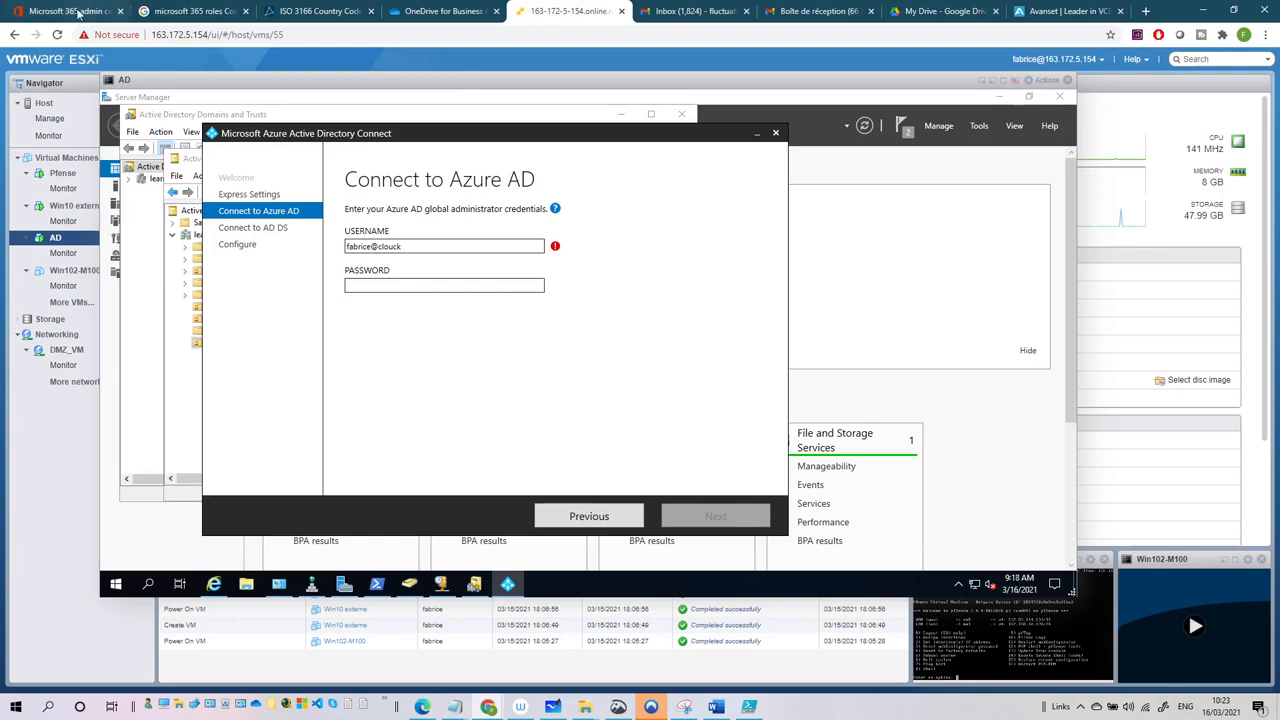
- Enter the global admin's onmicrosoft.com username and password on Connect to Azure AD and submit
{"action": "left_click", "coordinate": [115, 11]}
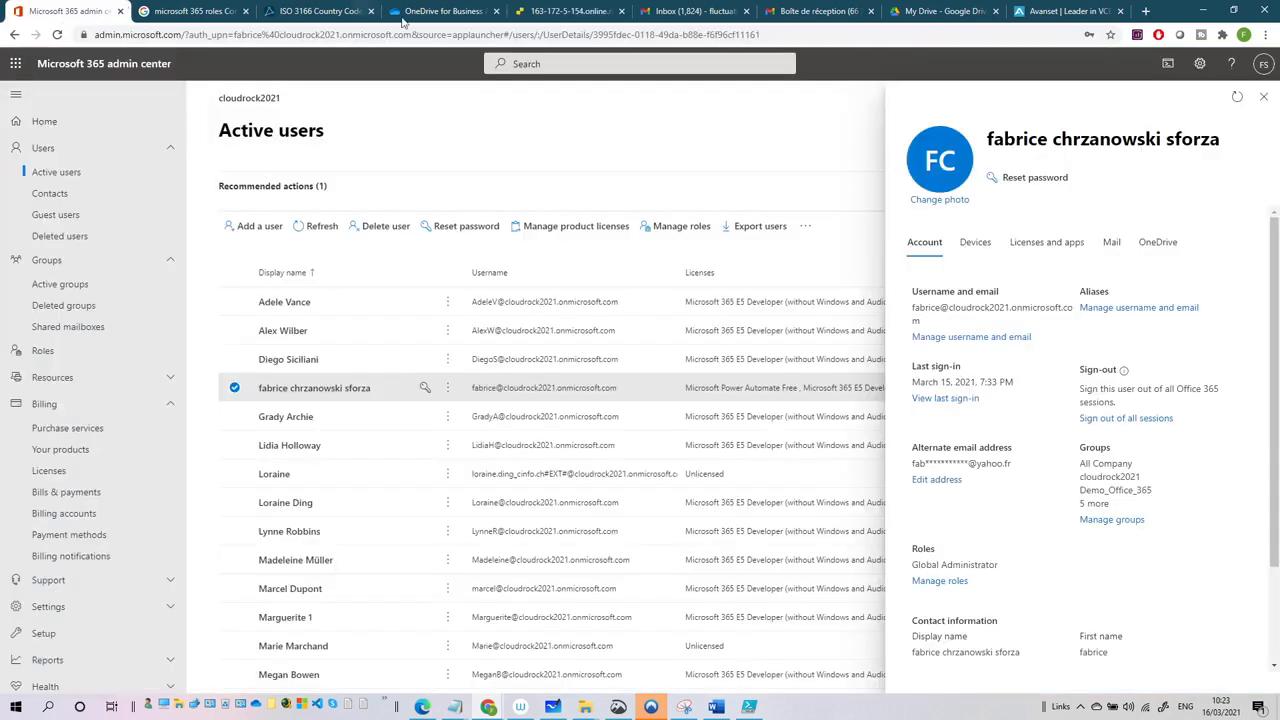
{"action": "left_click", "coordinate": [543, 12]}
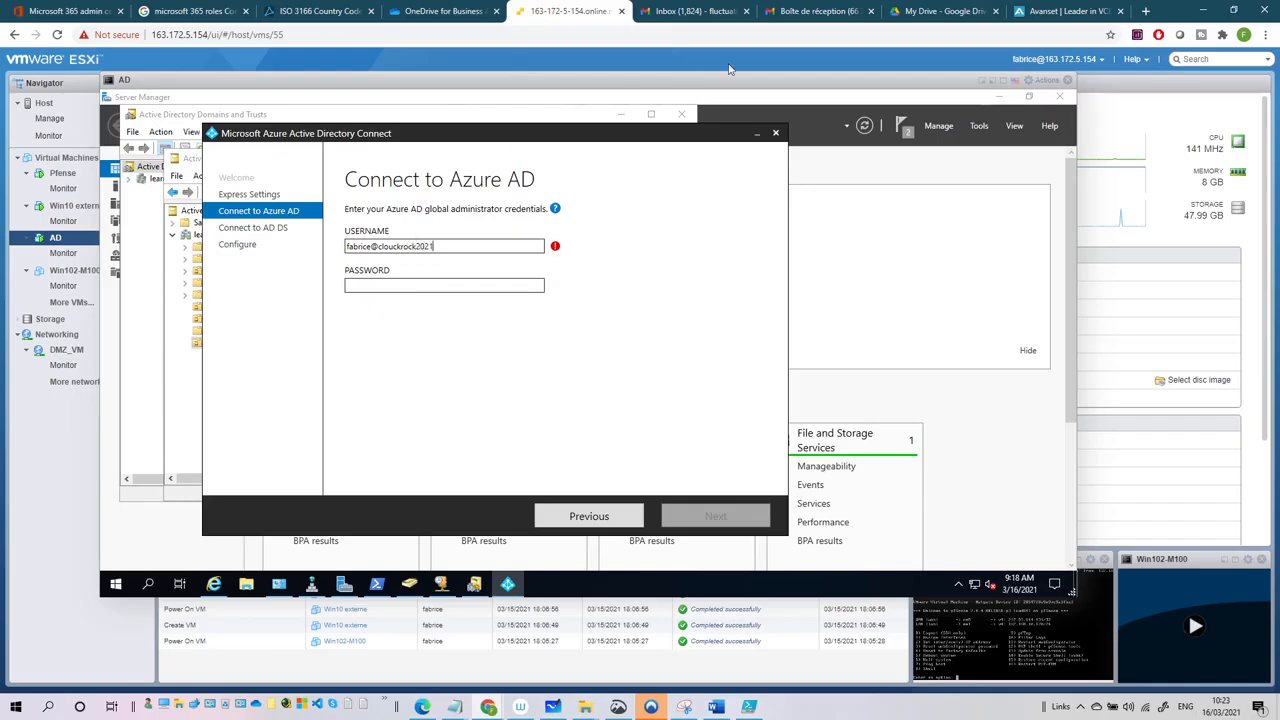
{"action": "left_click", "coordinate": [30, 11]}
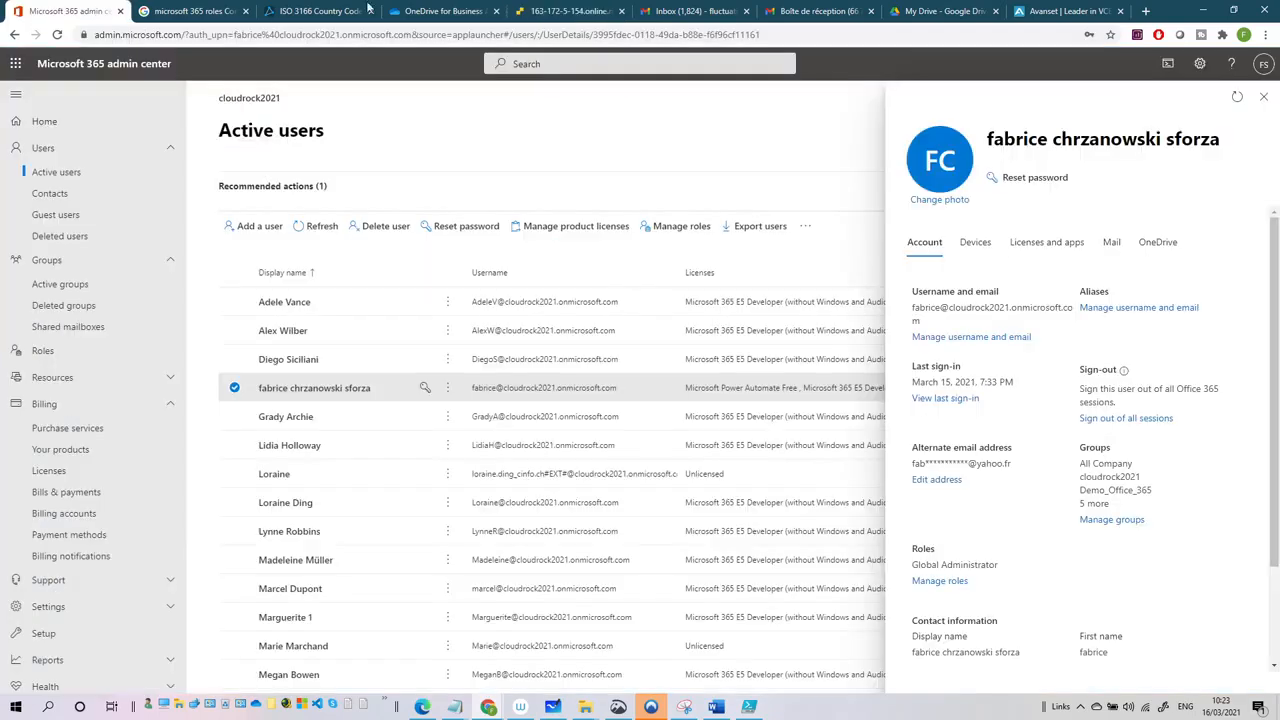
{"action": "left_click", "coordinate": [557, 12]}
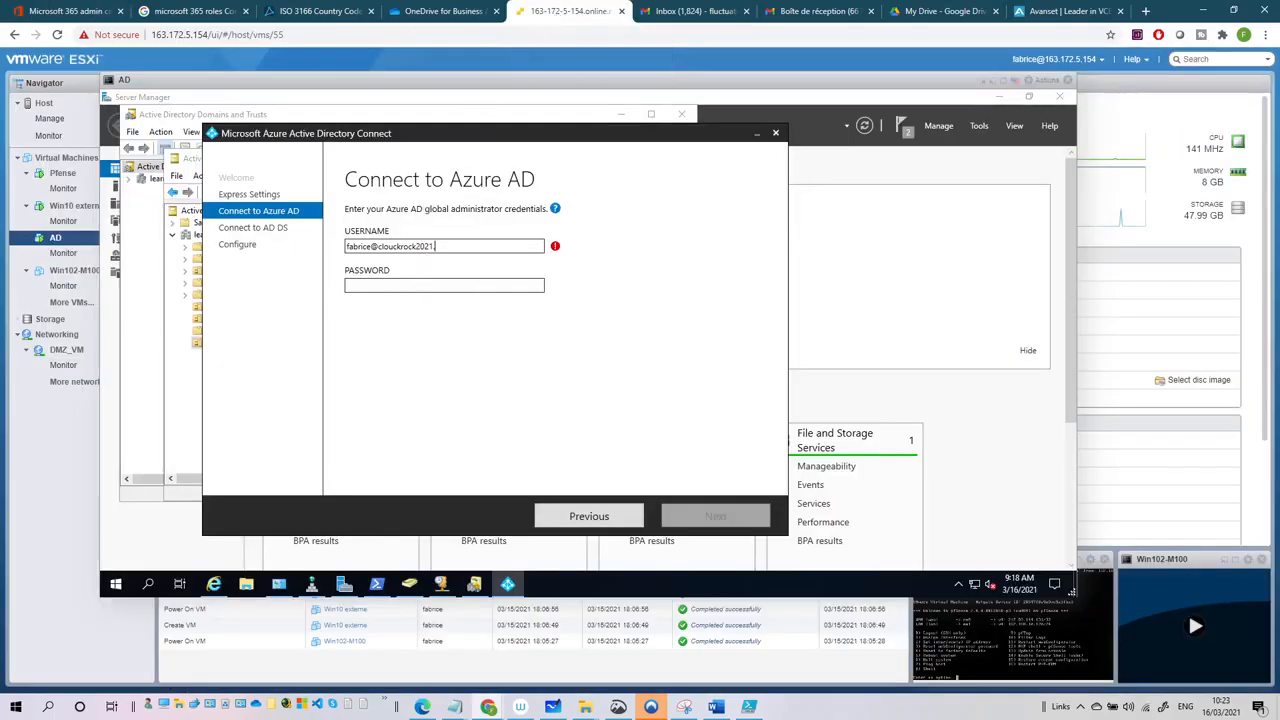
{"action": "type", "text": "onmicrosoft.com"}
{"action": "left_click", "coordinate": [408, 286]}
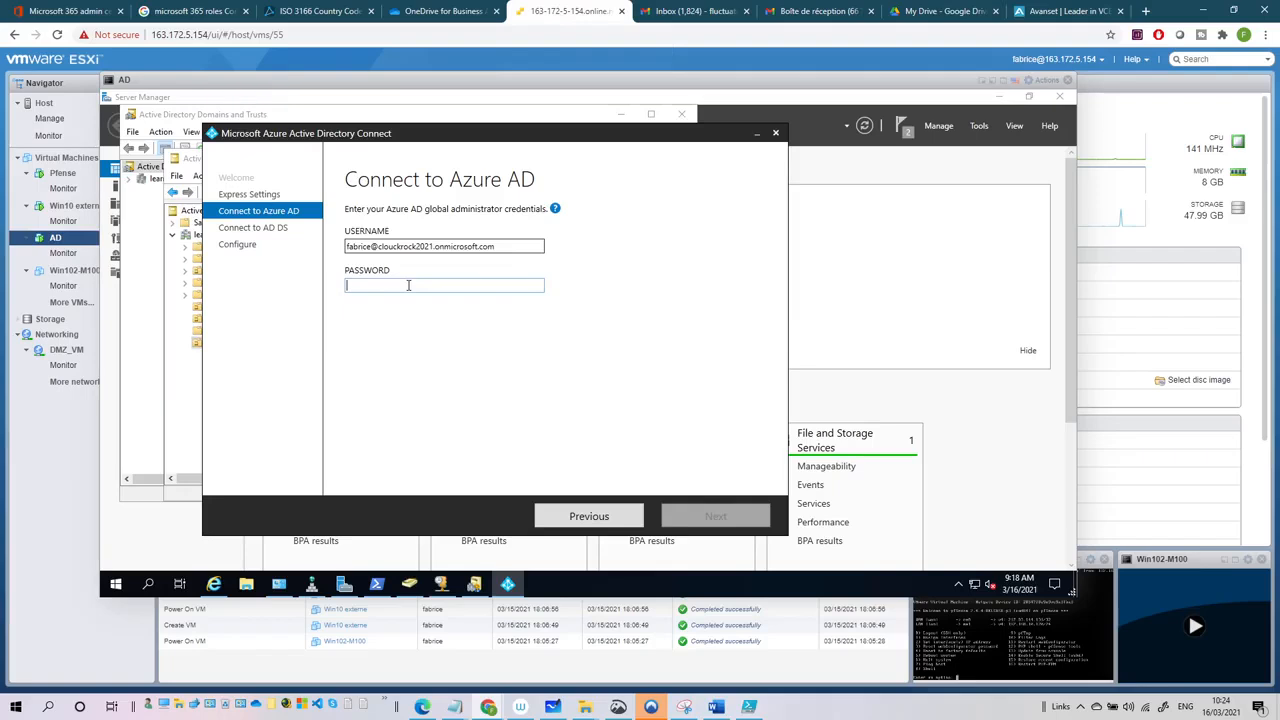
{"action": "type", "text": "****"}
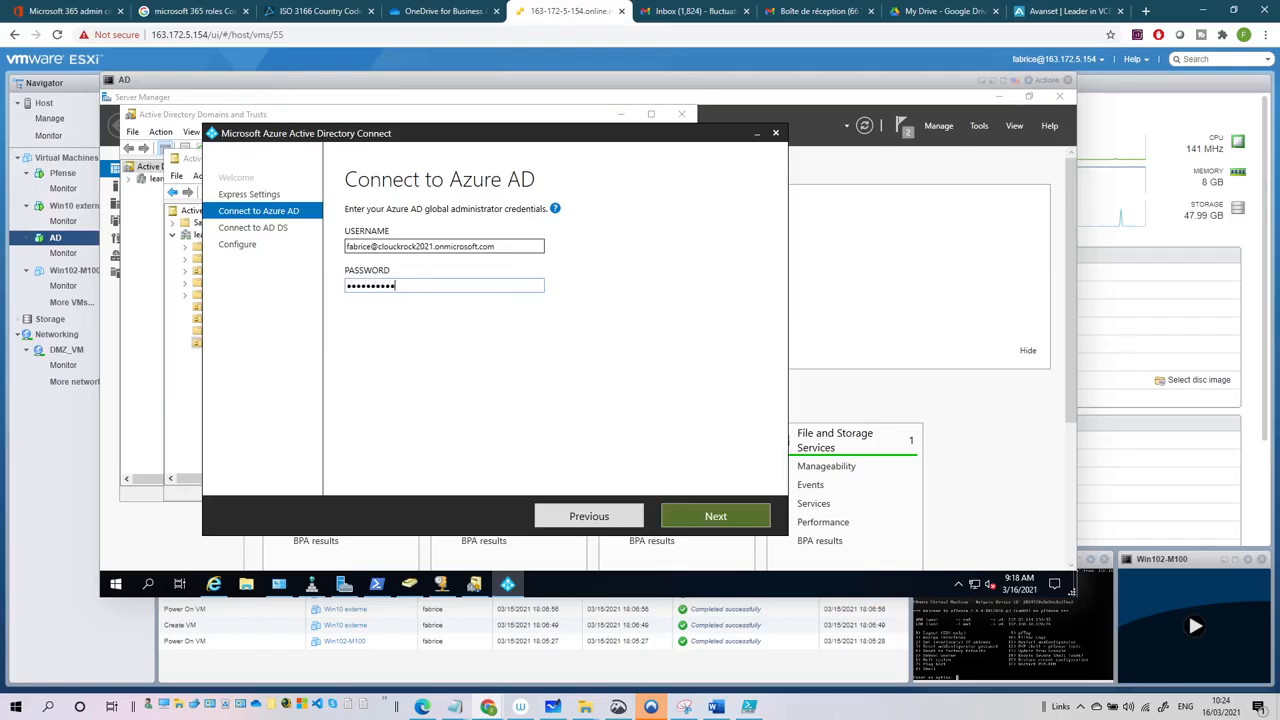
{"action": "type", "text": "***"}
{"action": "left_click", "coordinate": [721, 512]}
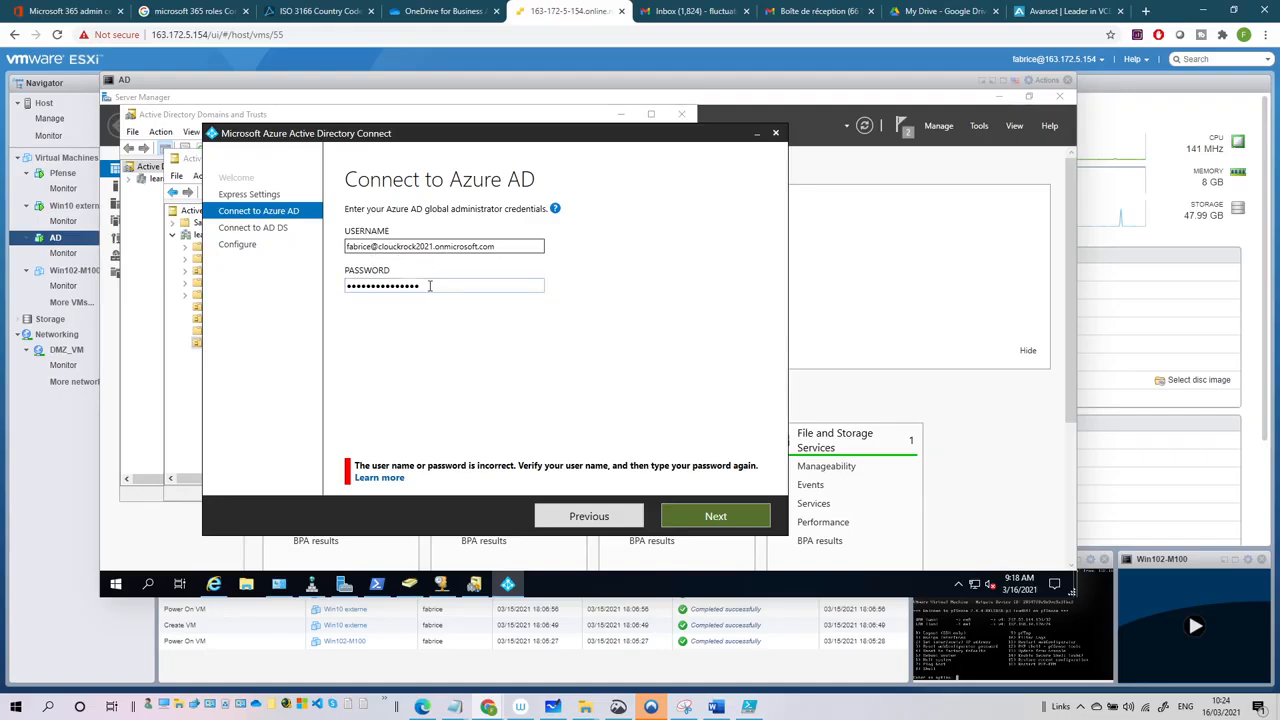
- Correct the misspelled onmicrosoft.com domain in the admin username
{"action": "left_click_drag", "start_coordinate": [423, 287], "coordinate": [330, 293]}
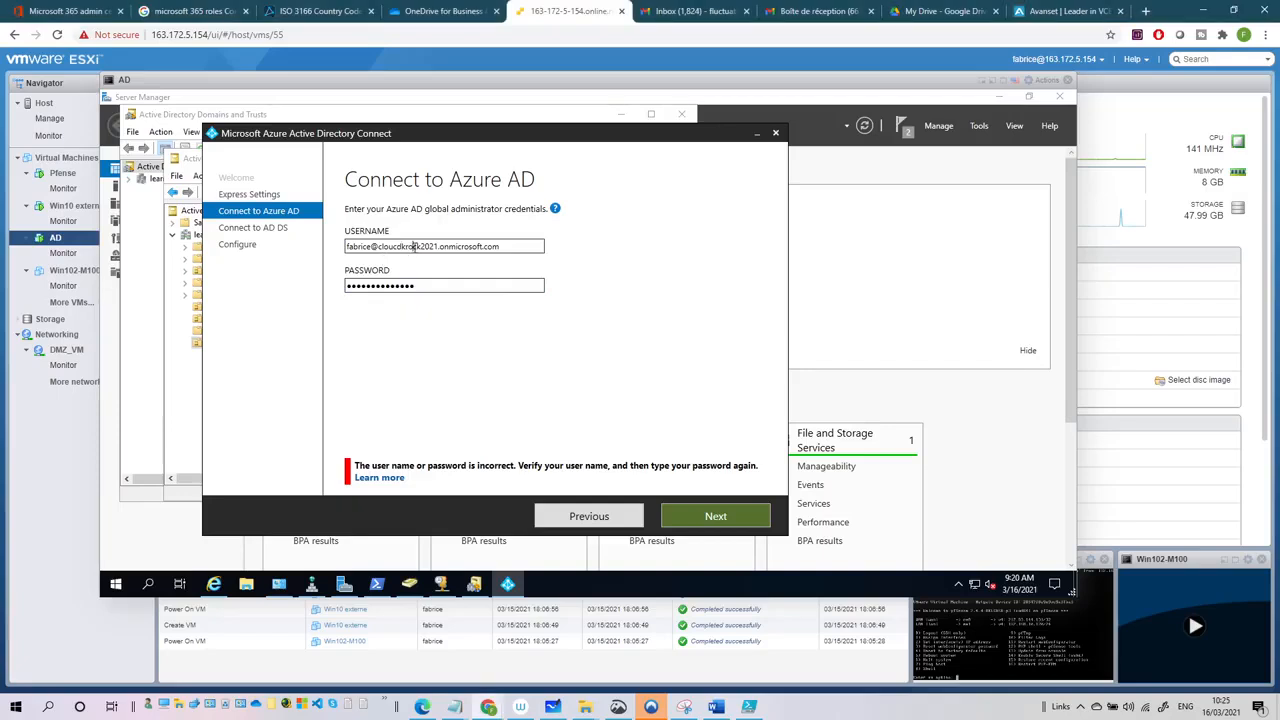
{"action": "left_click", "coordinate": [714, 515]}
{"action": "left_click", "coordinate": [415, 246]}
{"action": "key", "text": "BackSpace"}
{"action": "key", "text": "BackSpace"}
{"action": "key", "text": "BackSpace"}
{"action": "key", "text": "BackSpace"}
{"action": "key", "text": "BackSpace"}
{"action": "key", "text": "BackSpace"}
{"action": "key", "text": "BackSpace"}
{"action": "key", "text": "BackSpace"}
{"action": "key", "text": "BackSpace"}
{"action": "key", "text": "BackSpace"}
{"action": "key", "text": "BackSpace"}
{"action": "key", "text": "BackSpace"}
{"action": "key", "text": "BackSpace"}
{"action": "key", "text": "BackSpace"}
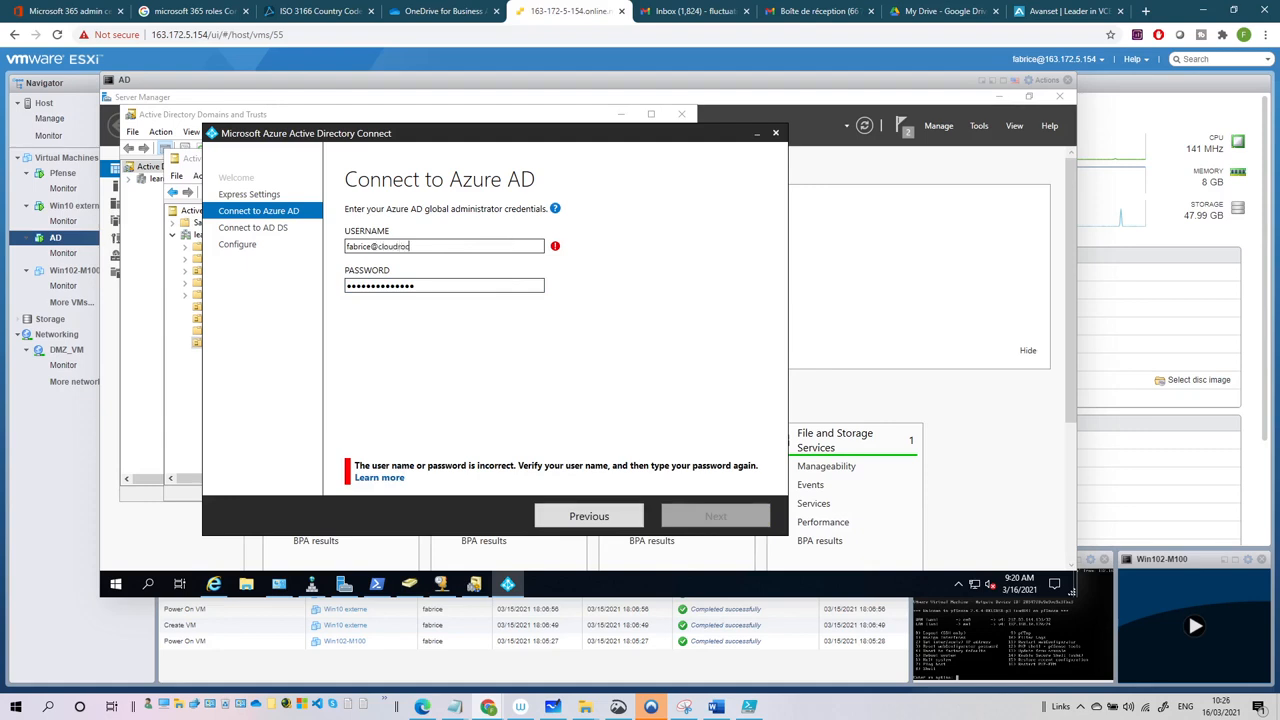
{"action": "type", "text": "k"}
{"action": "left_click", "coordinate": [52, 11]}
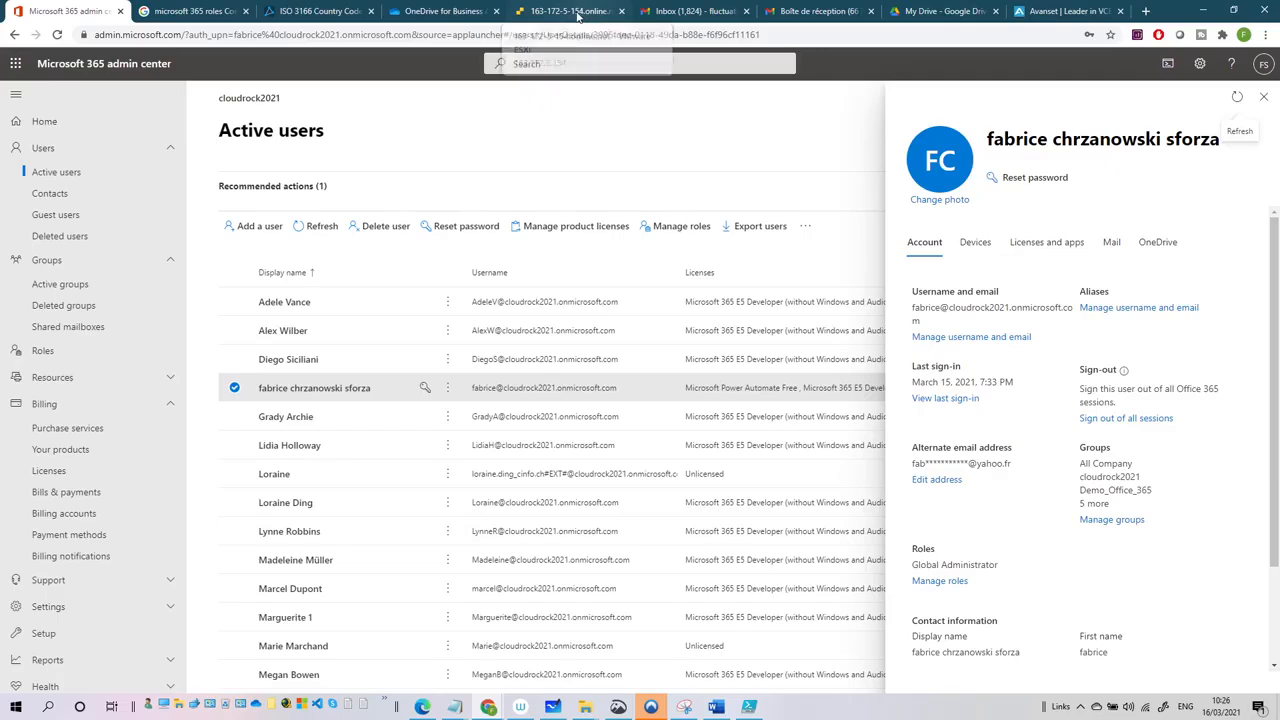
{"action": "left_click", "coordinate": [578, 15]}
{"action": "left_click", "coordinate": [447, 246]}
{"action": "type", "text": "2"}
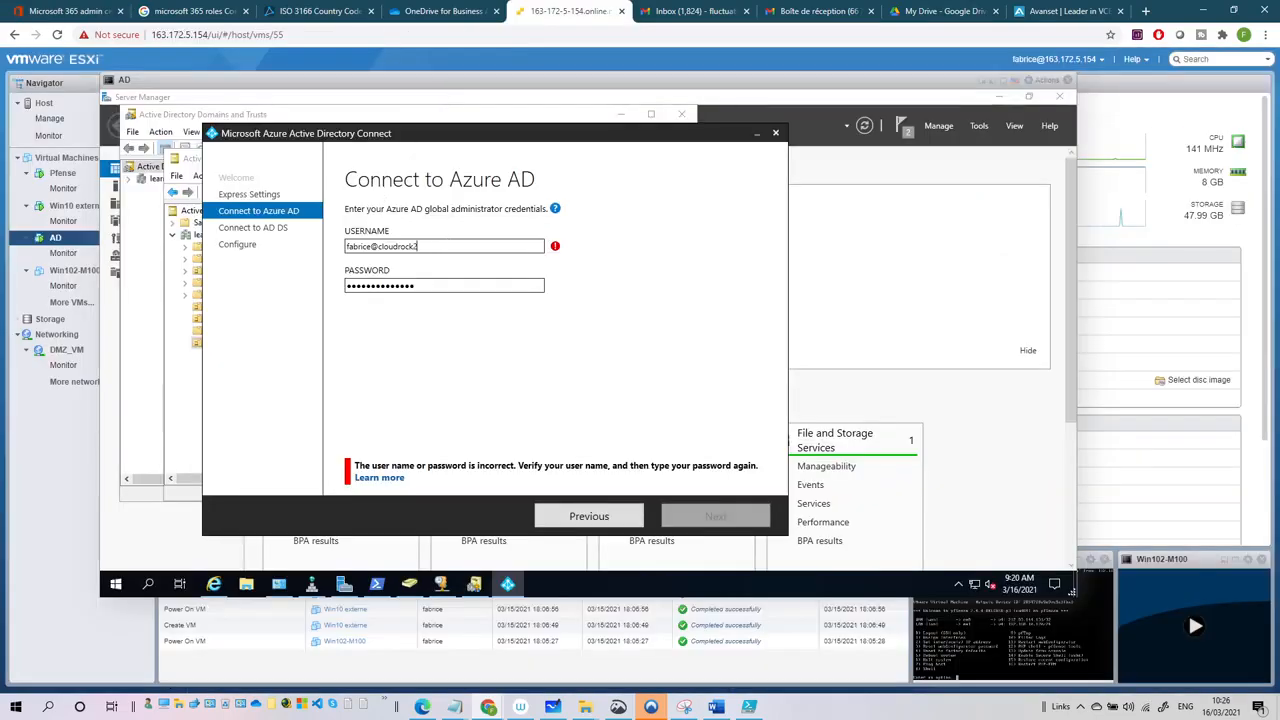
{"action": "type", "text": "021.onmicr"}
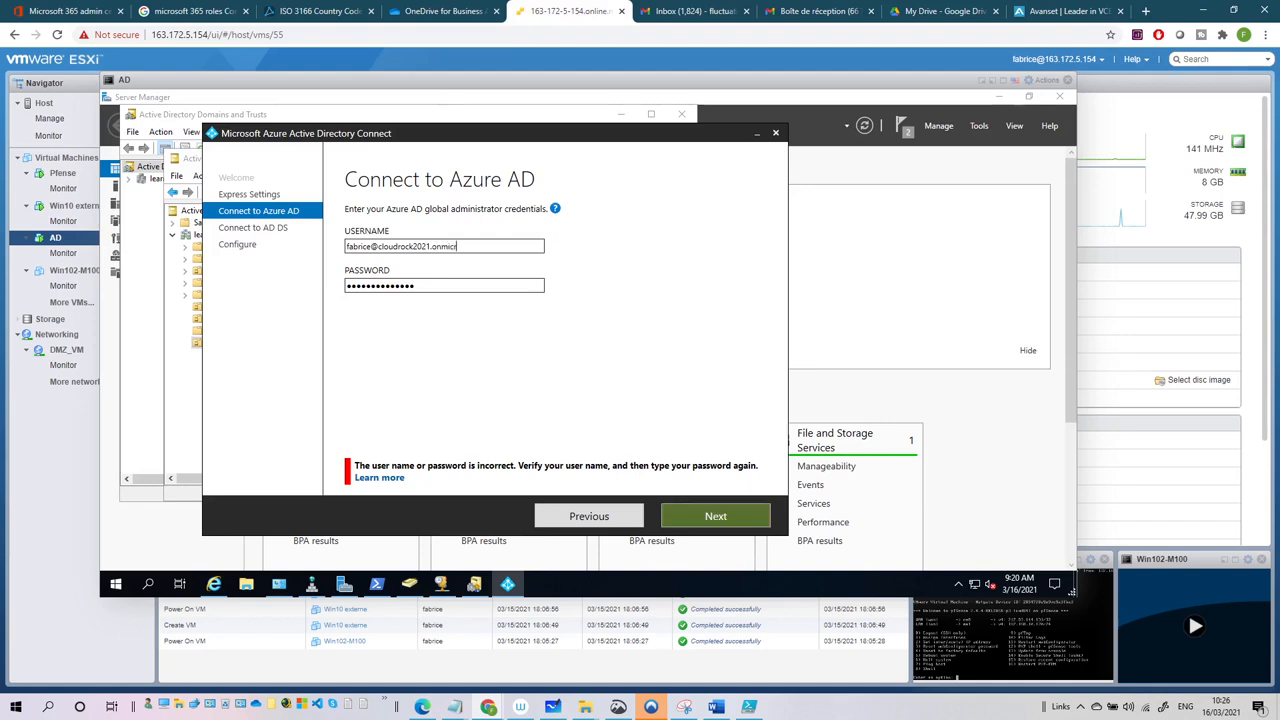
{"action": "type", "text": "osoft.com"}
- Retype the admin password and resubmit the corrected credentials
{"action": "left_click_drag", "start_coordinate": [470, 288], "coordinate": [296, 297]}
{"action": "type", "text": "•"}
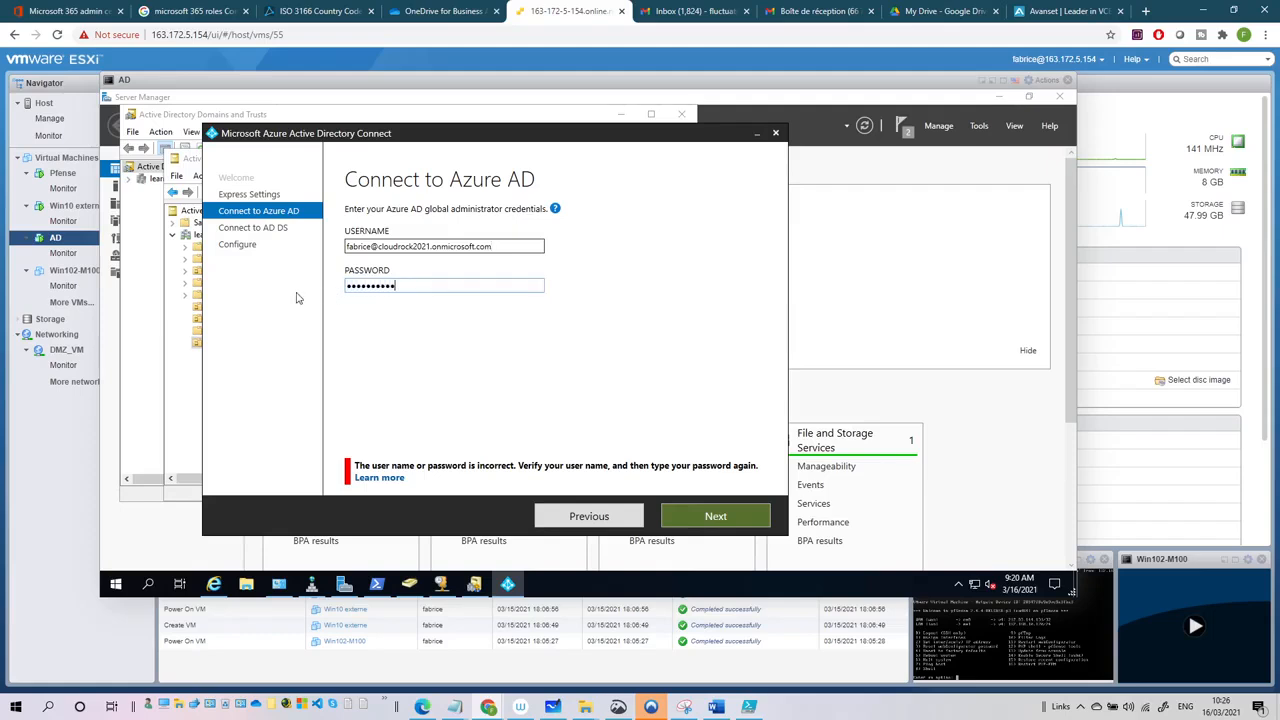
{"action": "type", "text": "••••••••••••••"}
{"action": "left_click", "coordinate": [716, 517]}
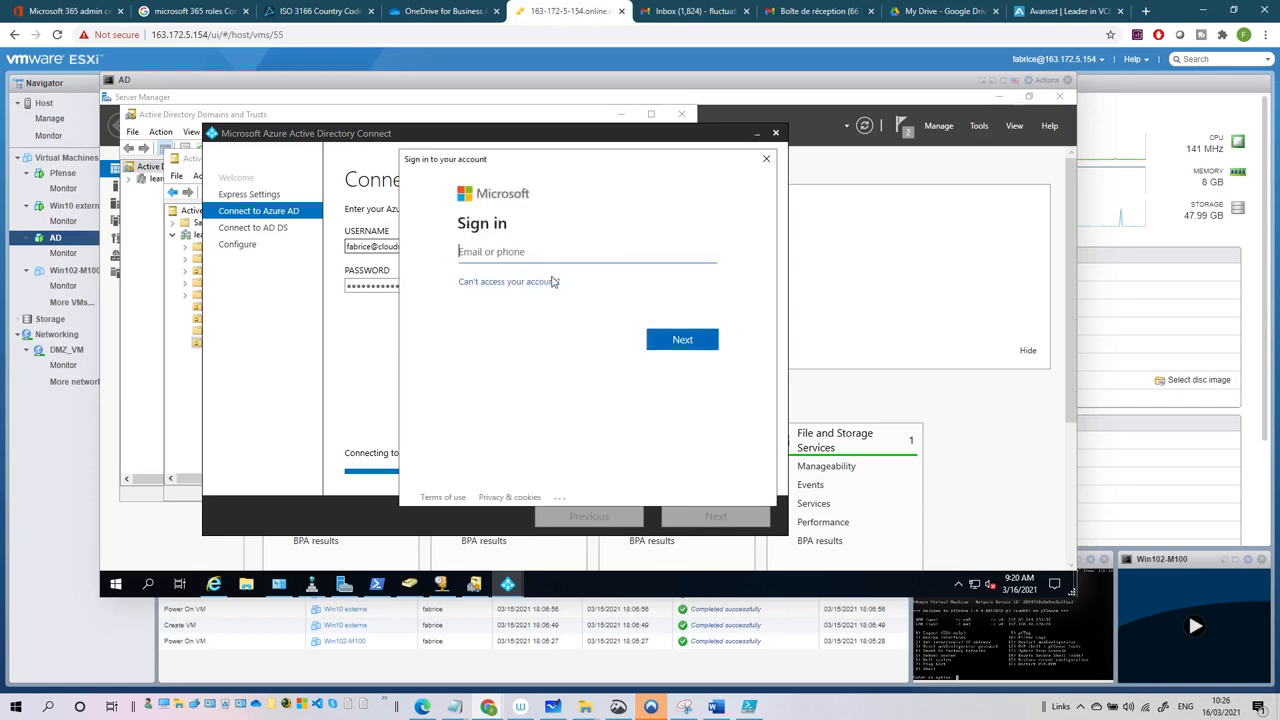
- Move the download page out of the way and begin entering the global admin account in the Microsoft sign-in window
{"action": "left_click", "coordinate": [382, 253]}
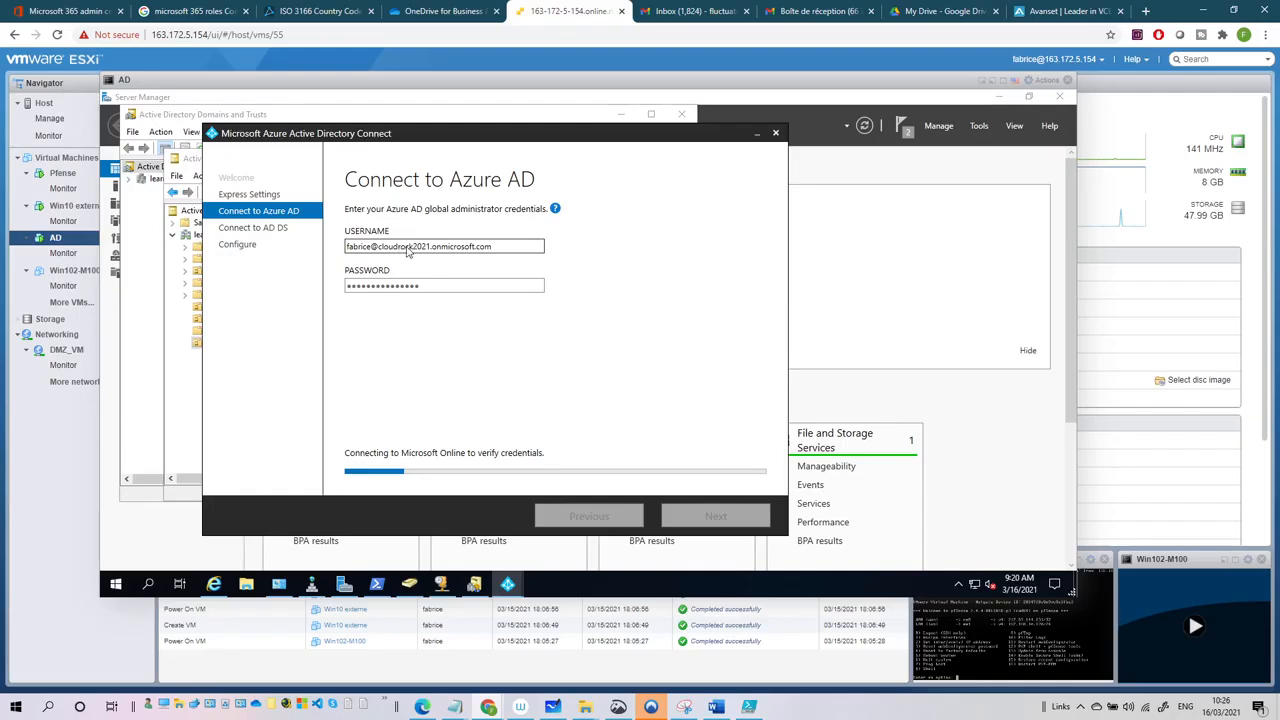
{"action": "left_click", "coordinate": [219, 588]}
{"action": "left_click", "coordinate": [219, 588]}
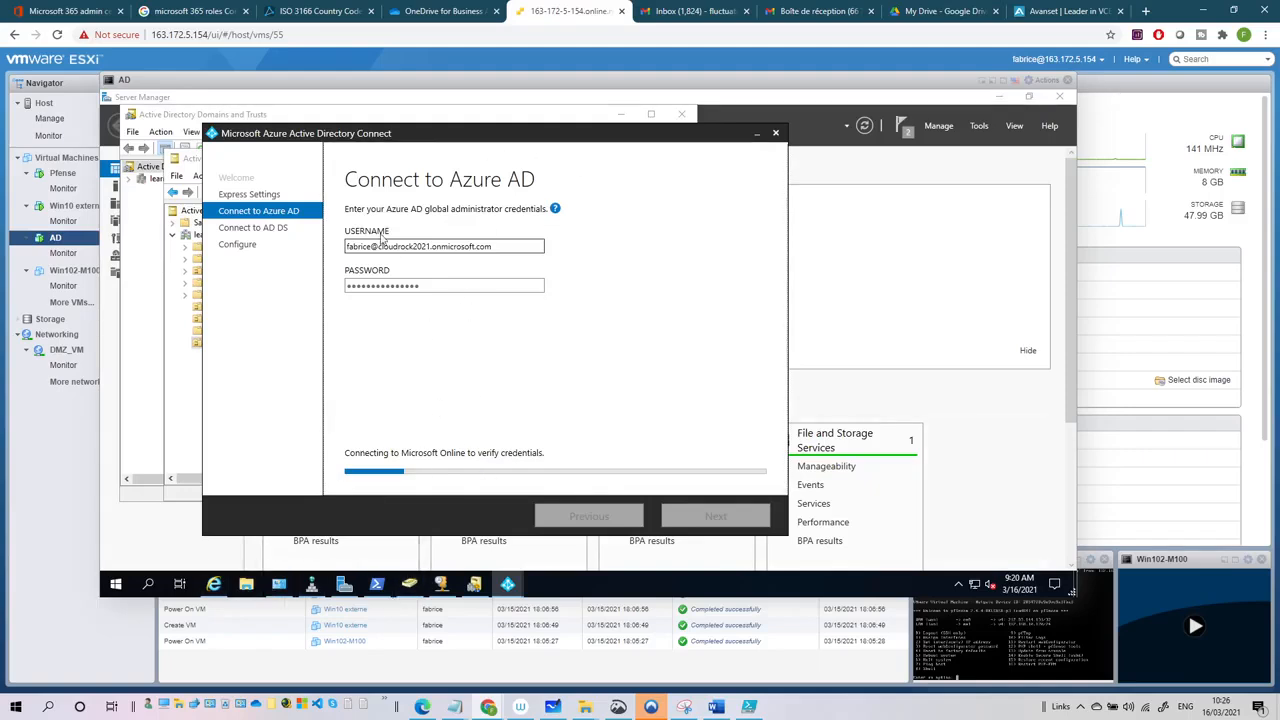
{"action": "left_click", "coordinate": [216, 586]}
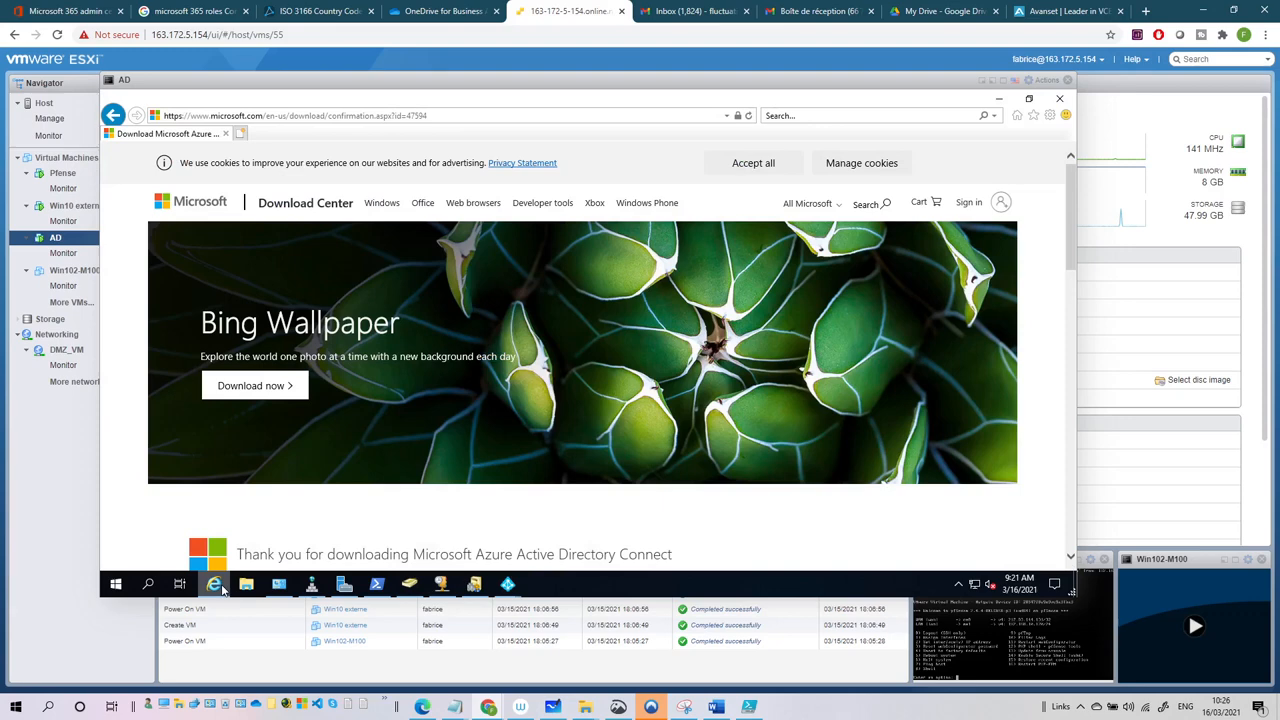
{"action": "left_click", "coordinate": [998, 98]}
{"action": "left_click", "coordinate": [998, 99]}
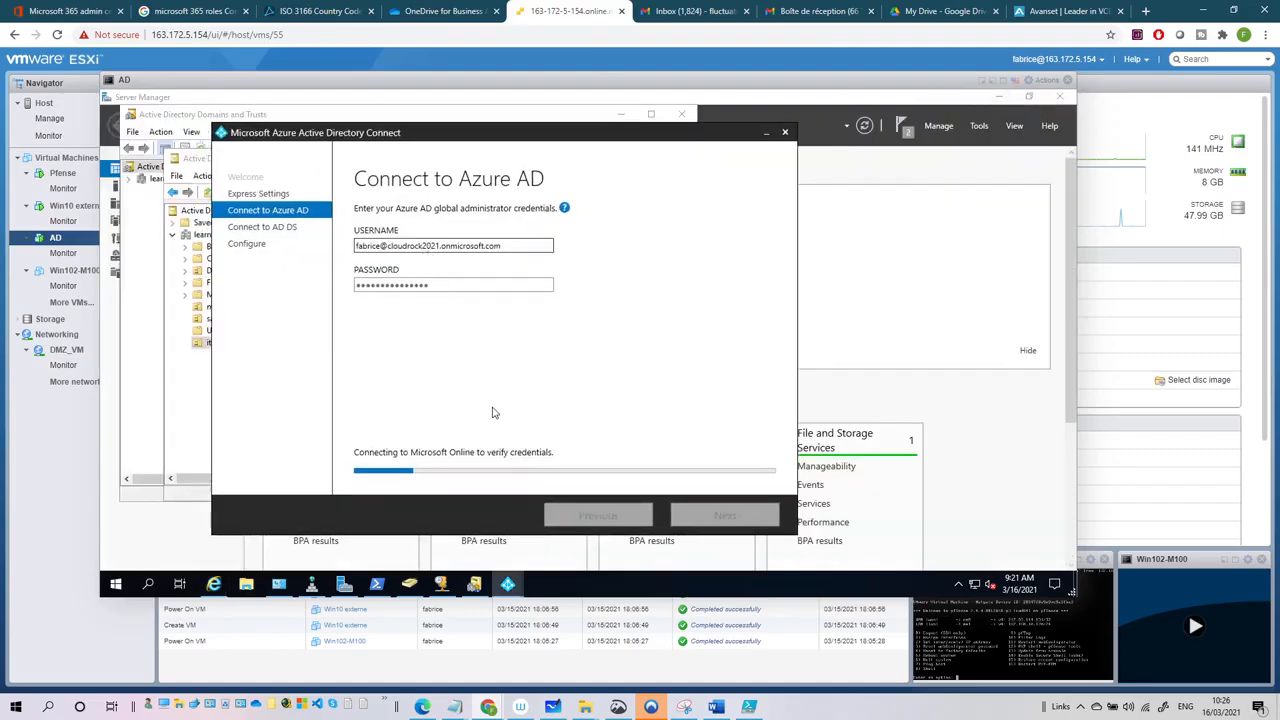
{"action": "mouse_move", "coordinate": [515, 592]}
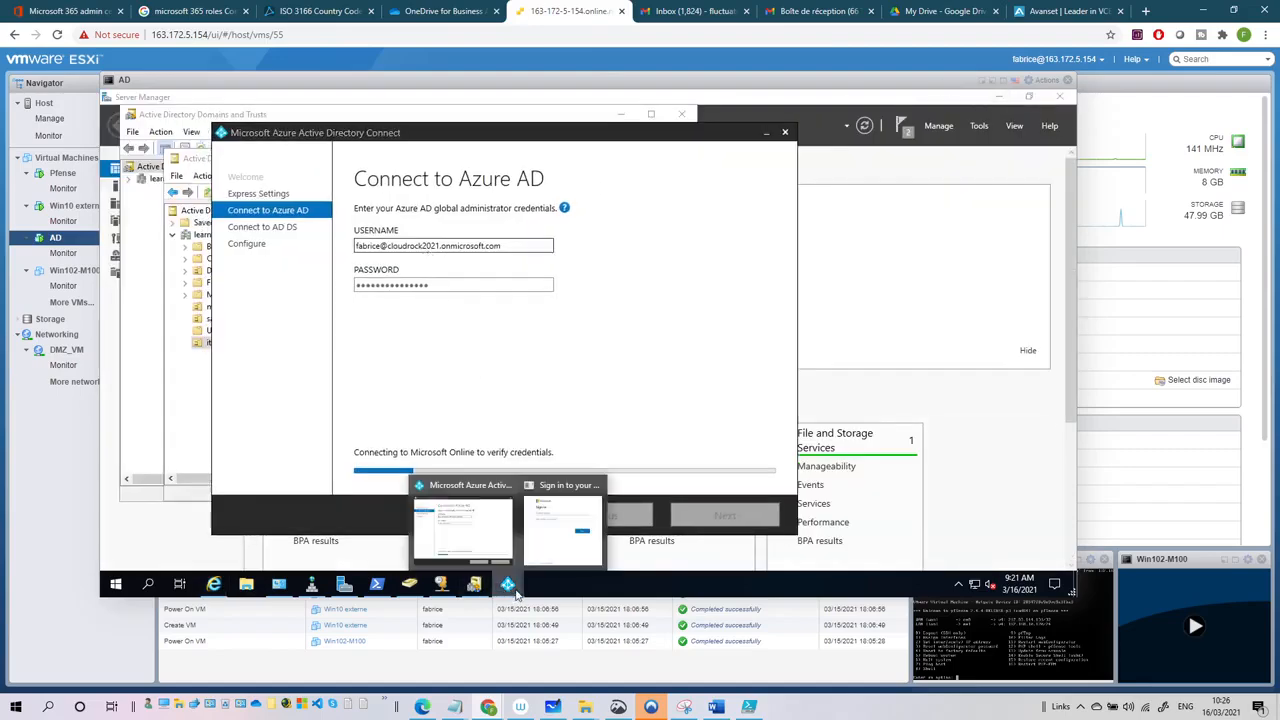
{"action": "left_click", "coordinate": [563, 528]}
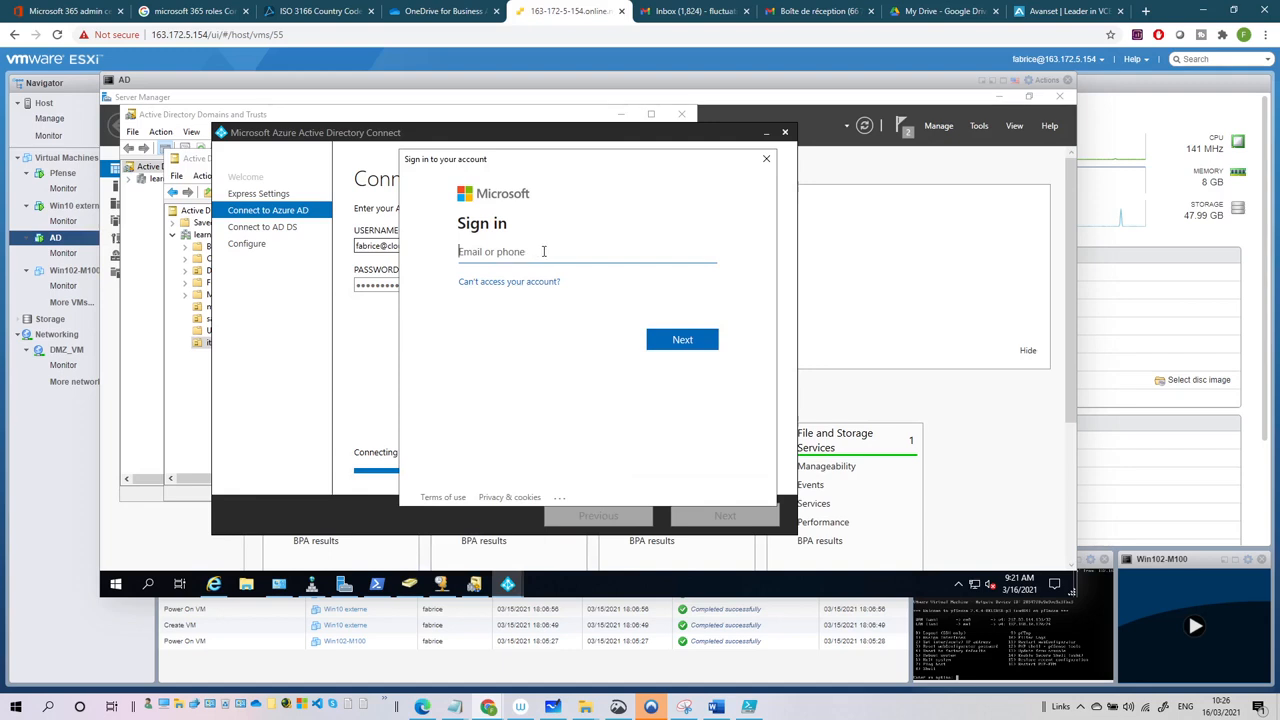
{"action": "type", "text": "fa"}
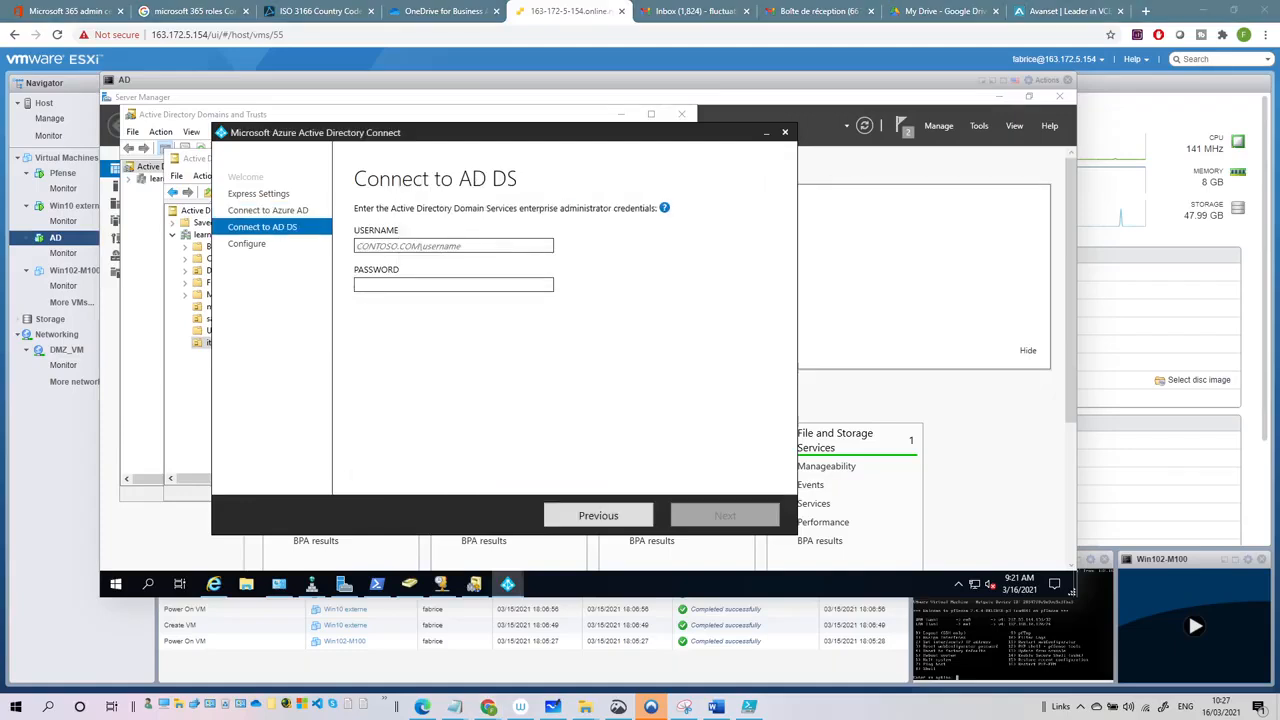
- Enter the AD DS enterprise administrator username and password for the learndifferent forest
{"action": "left_click", "coordinate": [393, 245]}
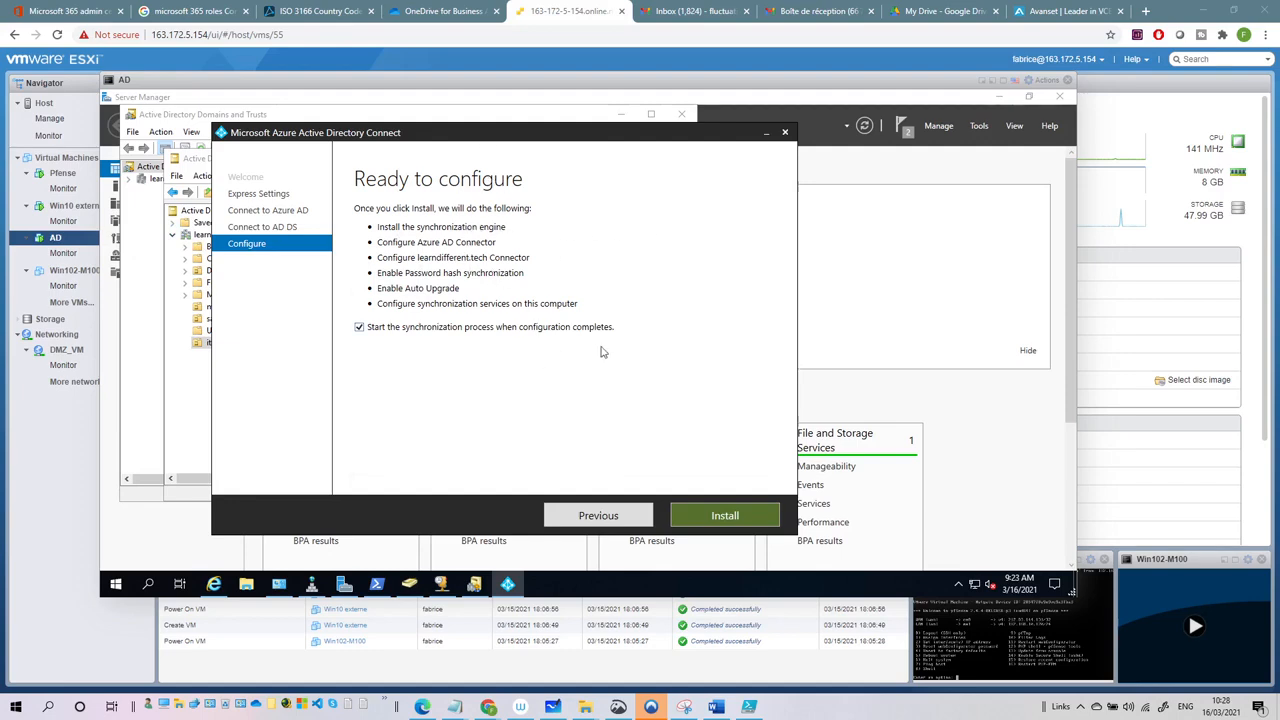
- Install the Azure AD Connect configuration so synchronization is initiated
{"action": "left_click", "coordinate": [718, 517]}
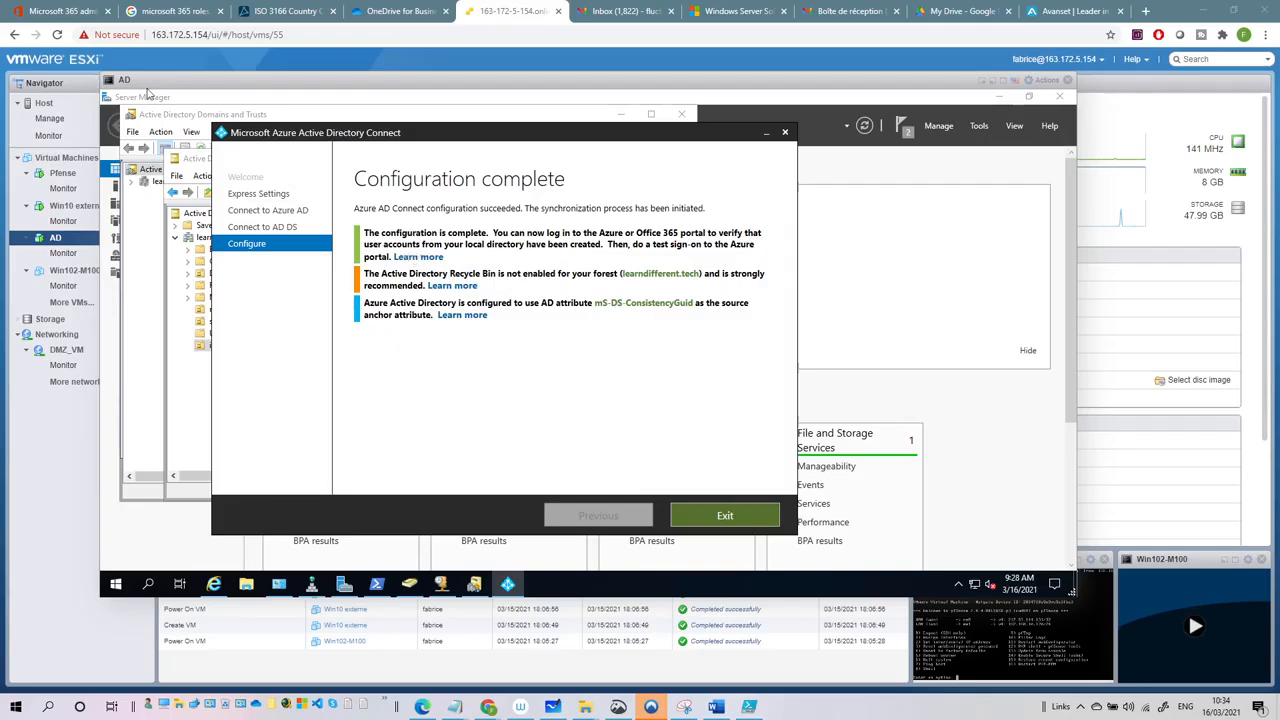
{"action": "left_click", "coordinate": [66, 12]}
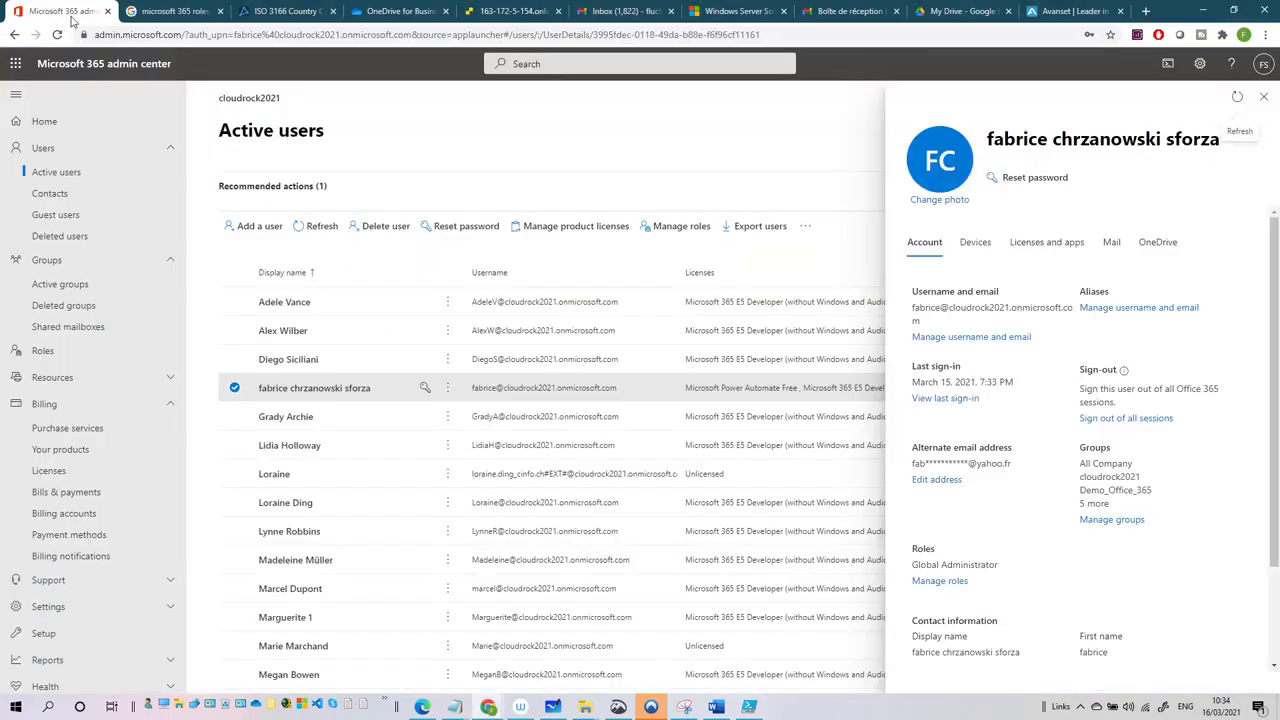
{"action": "left_click", "coordinate": [318, 226]}
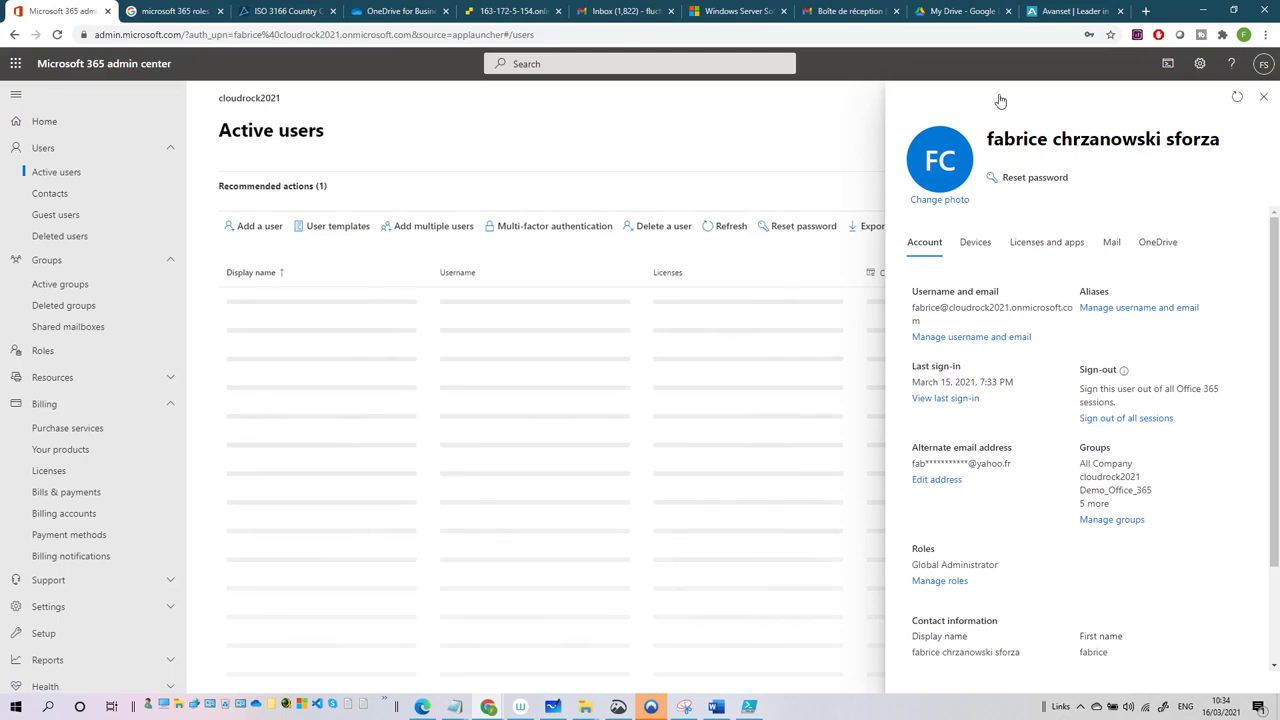
{"action": "left_click", "coordinate": [311, 199]}
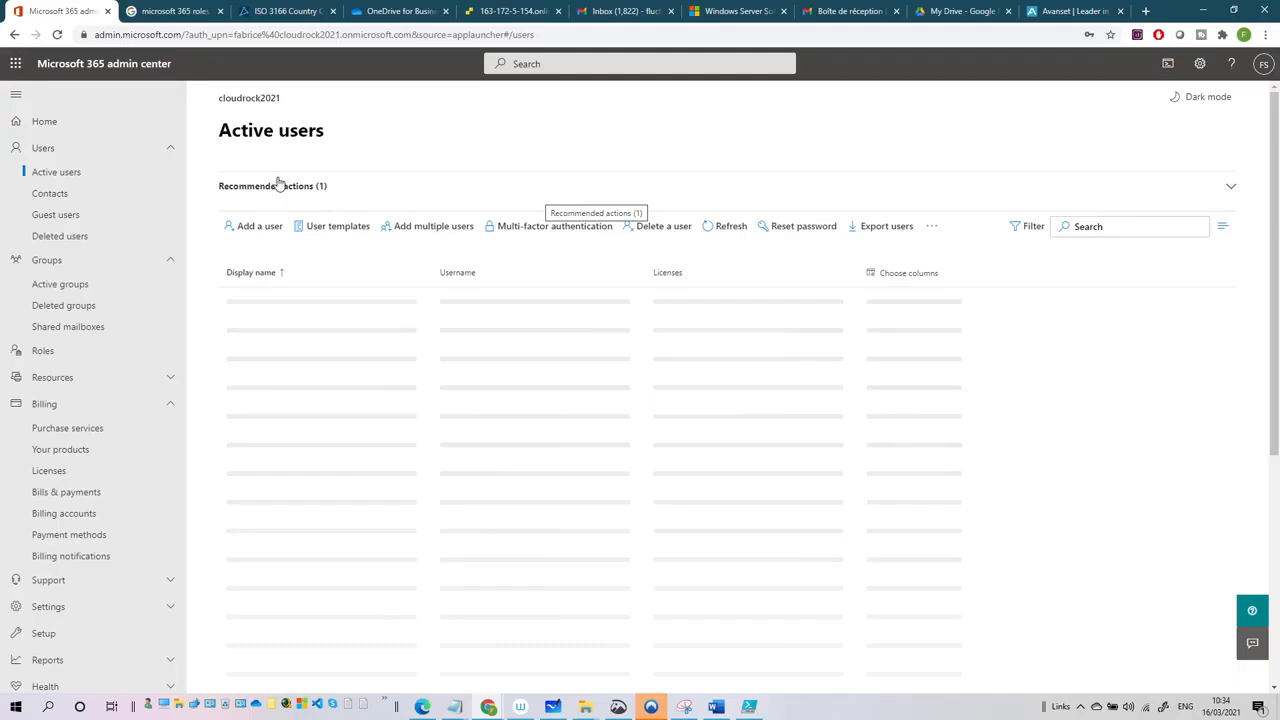
{"action": "left_click", "coordinate": [513, 12]}
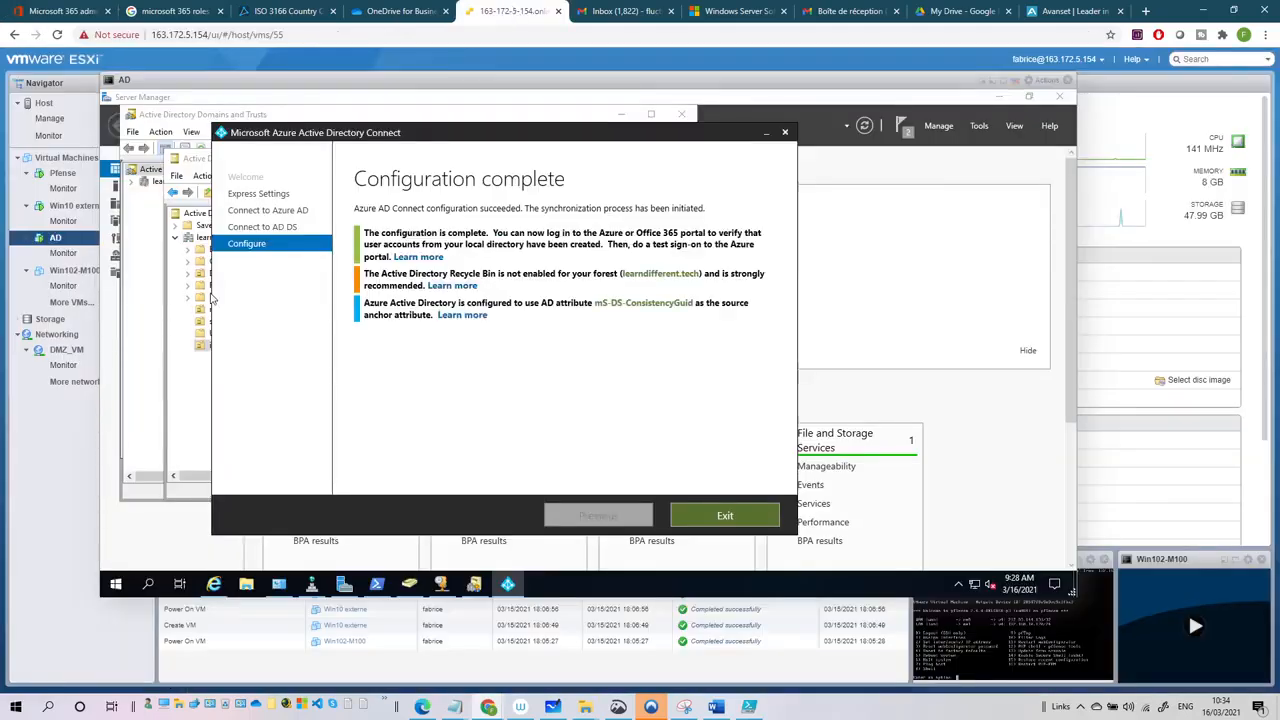
{"action": "left_click", "coordinate": [196, 370]}
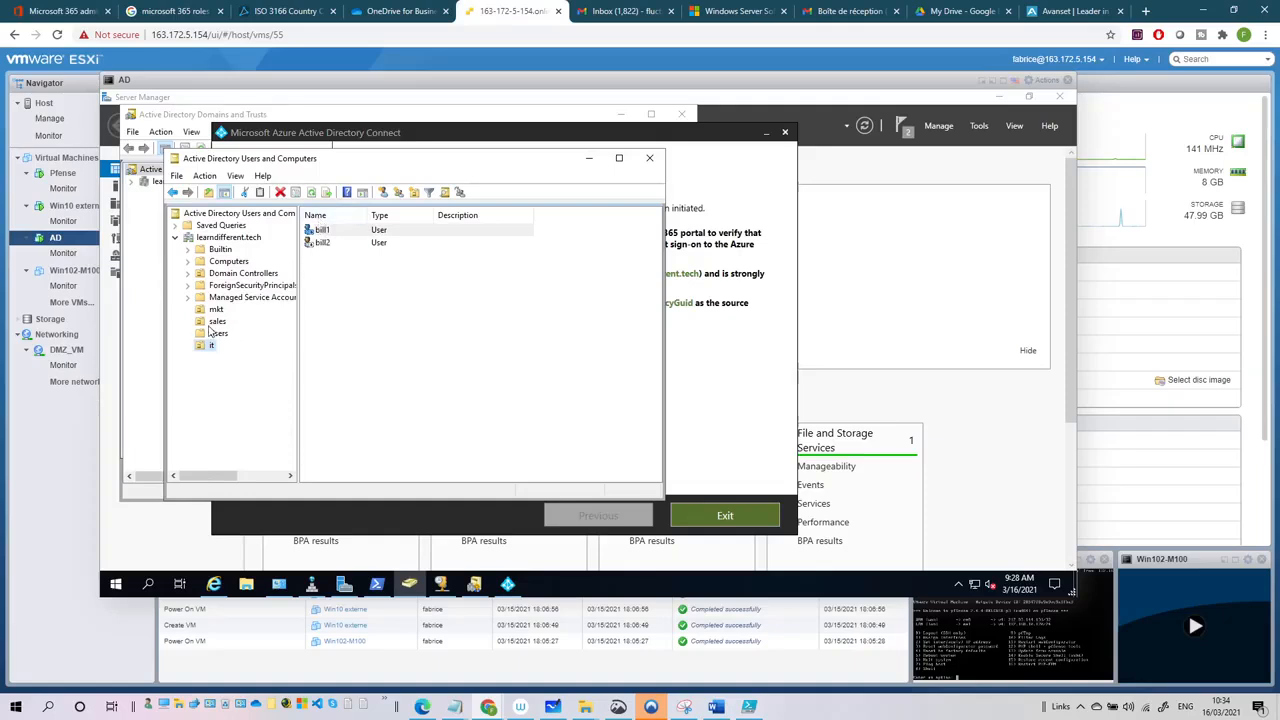
{"action": "left_click", "coordinate": [216, 322]}
{"action": "left_click", "coordinate": [216, 310]}
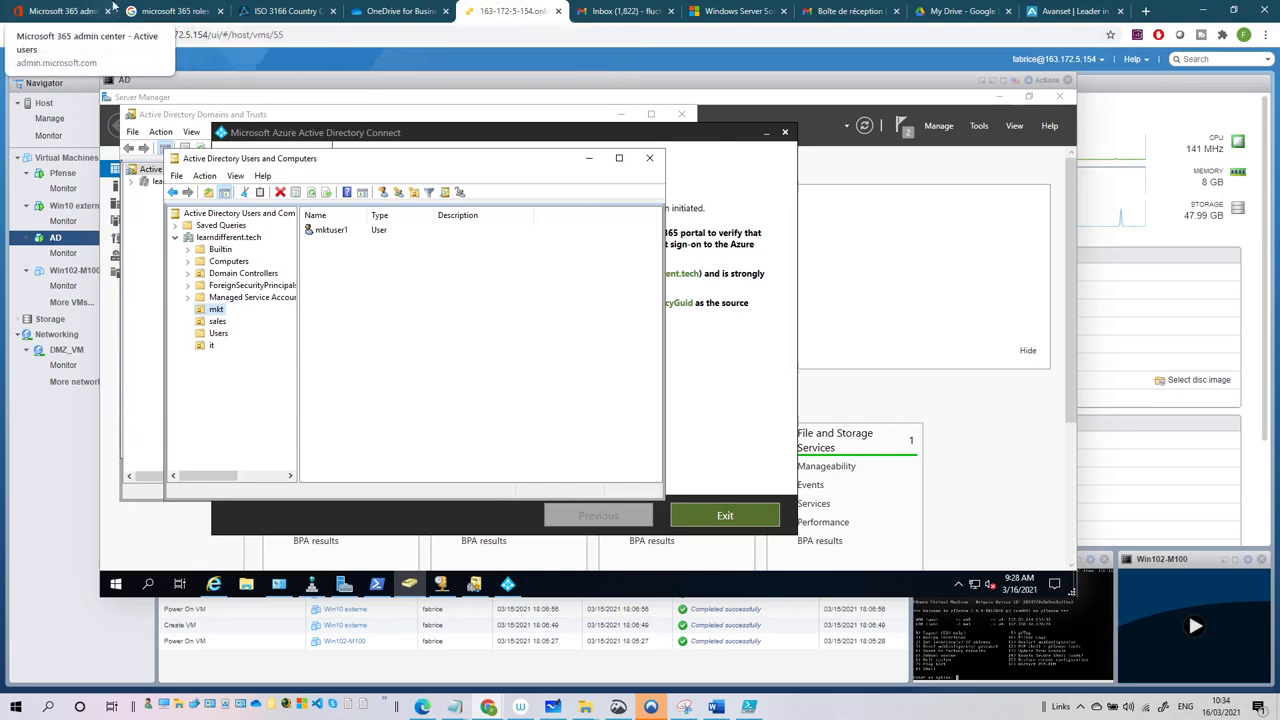
{"action": "left_click", "coordinate": [75, 10]}
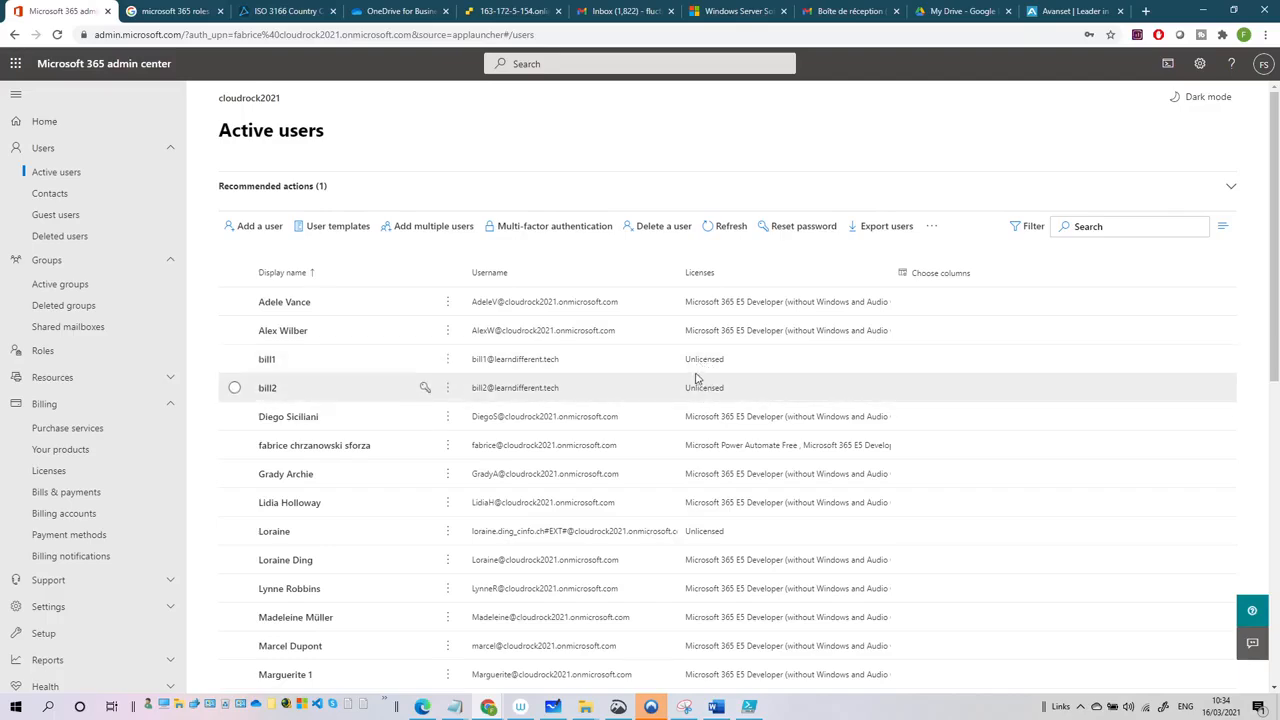
{"action": "scroll", "coordinate": [335, 461], "scroll_direction": "down", "scroll_amount": 3}
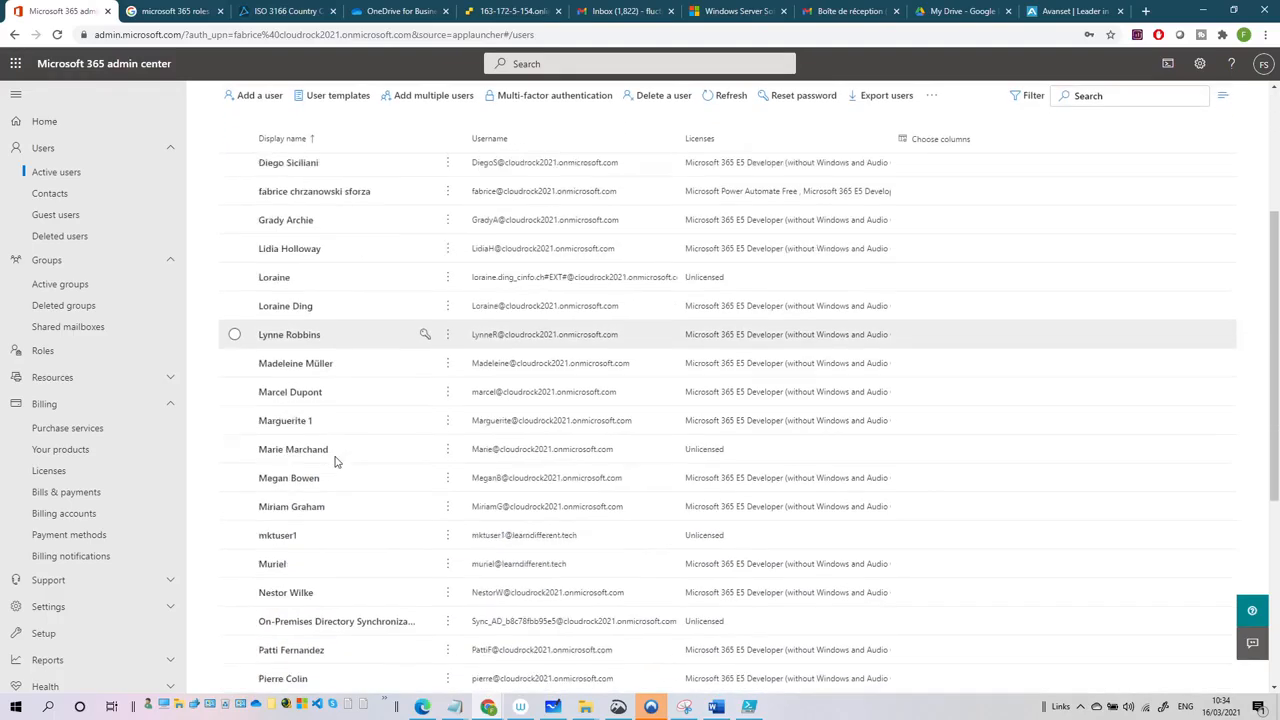
{"action": "scroll", "coordinate": [270, 525], "scroll_direction": "down", "scroll_amount": 3}
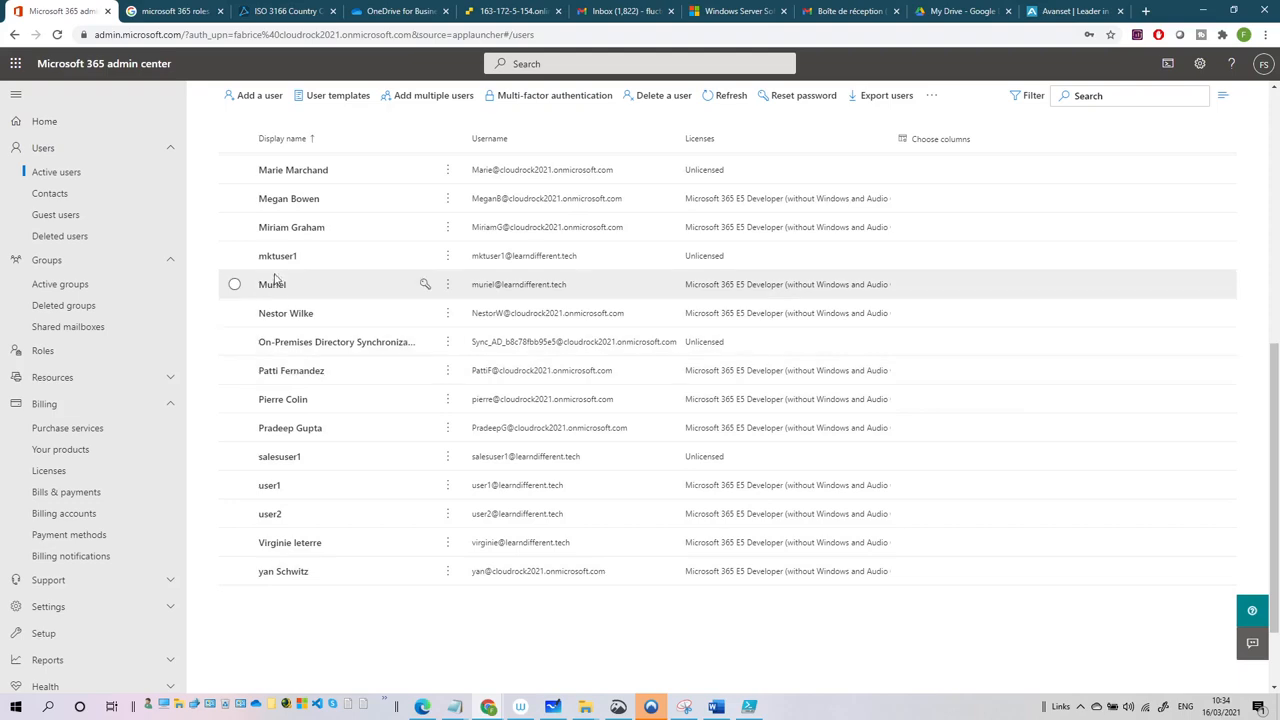
{"action": "scroll", "coordinate": [270, 291], "scroll_direction": "up", "scroll_amount": 5}
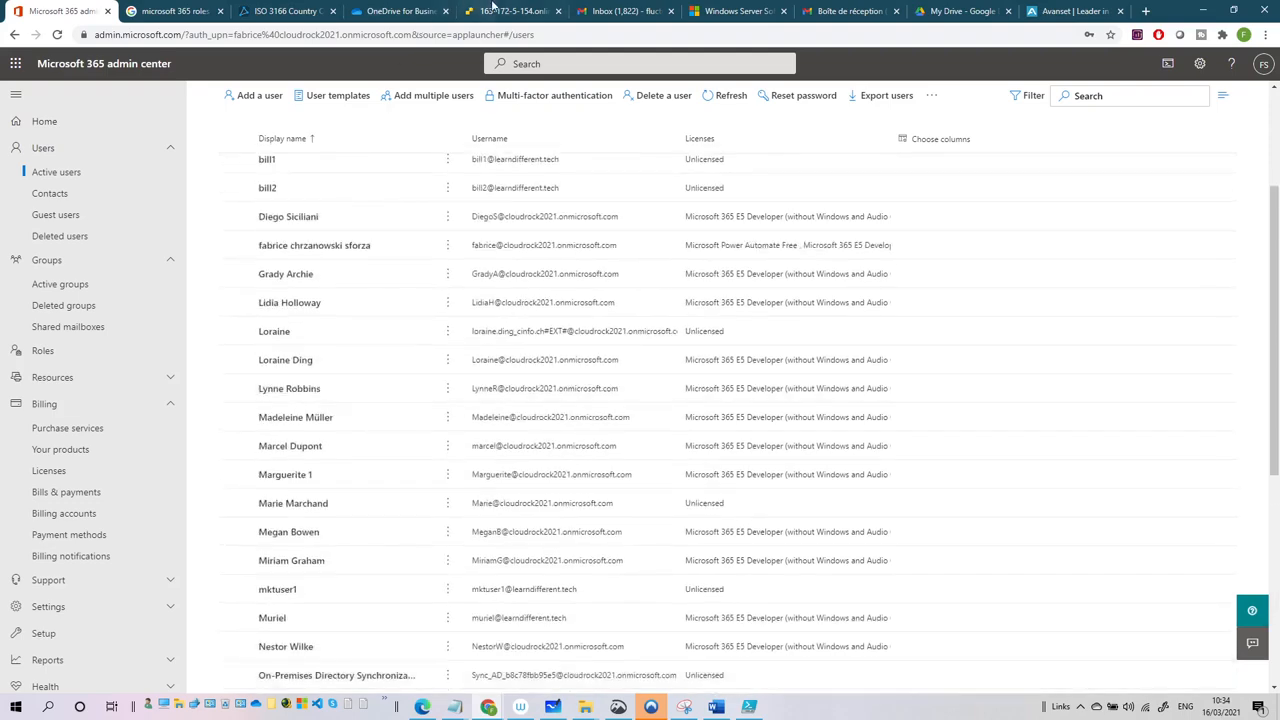
{"action": "left_click", "coordinate": [508, 11]}
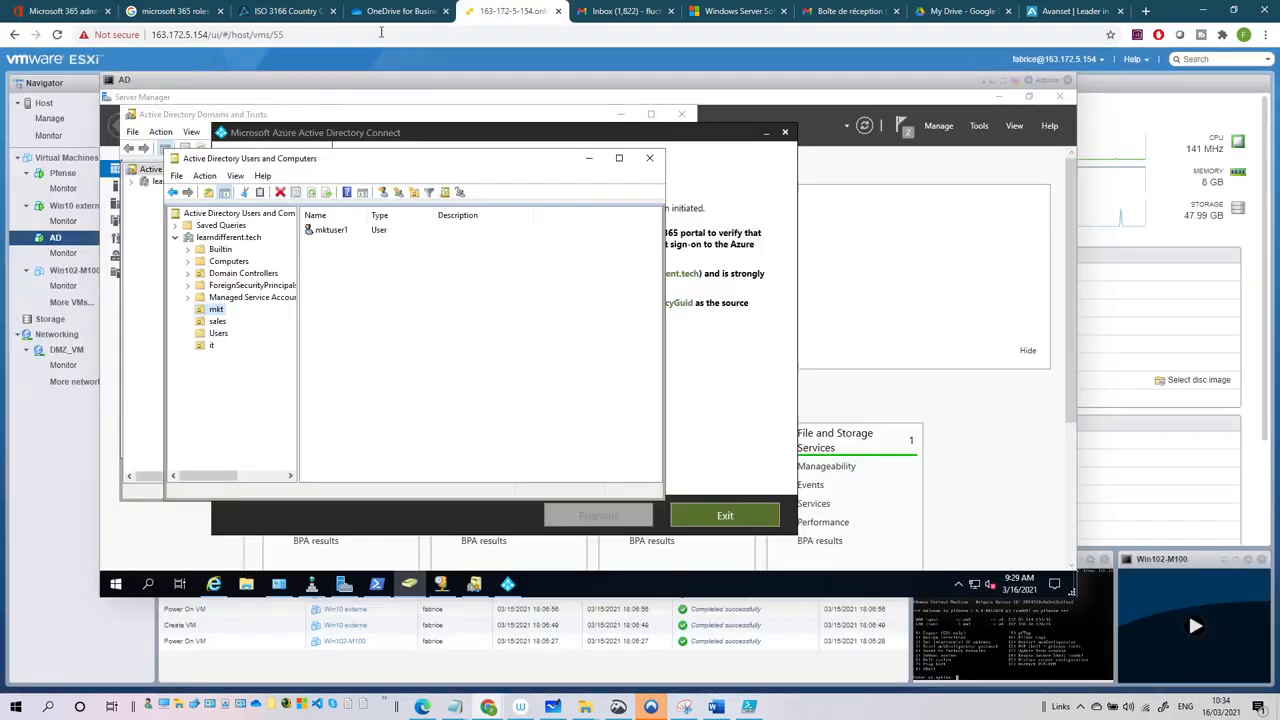
{"action": "left_click", "coordinate": [217, 321]}
{"action": "left_click", "coordinate": [66, 12]}
{"action": "scroll", "coordinate": [354, 309], "scroll_direction": "down", "scroll_amount": 3}
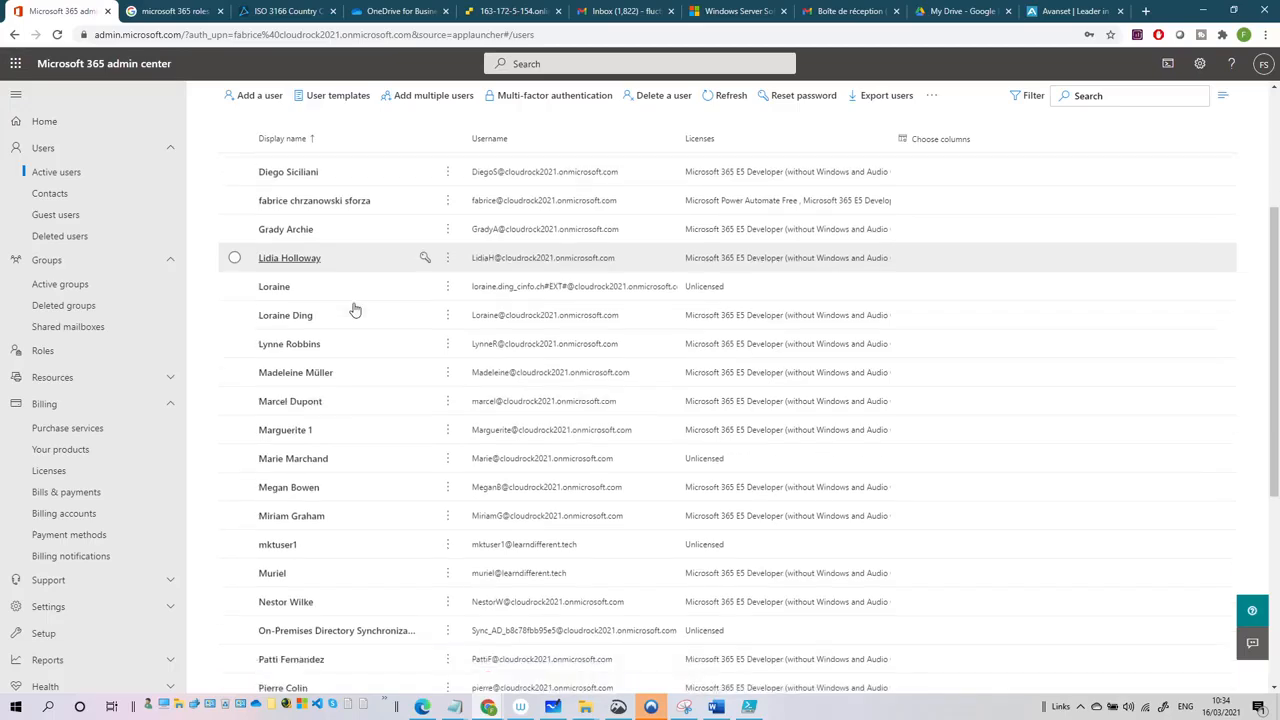
{"action": "scroll", "coordinate": [354, 309], "scroll_direction": "down", "scroll_amount": 1}
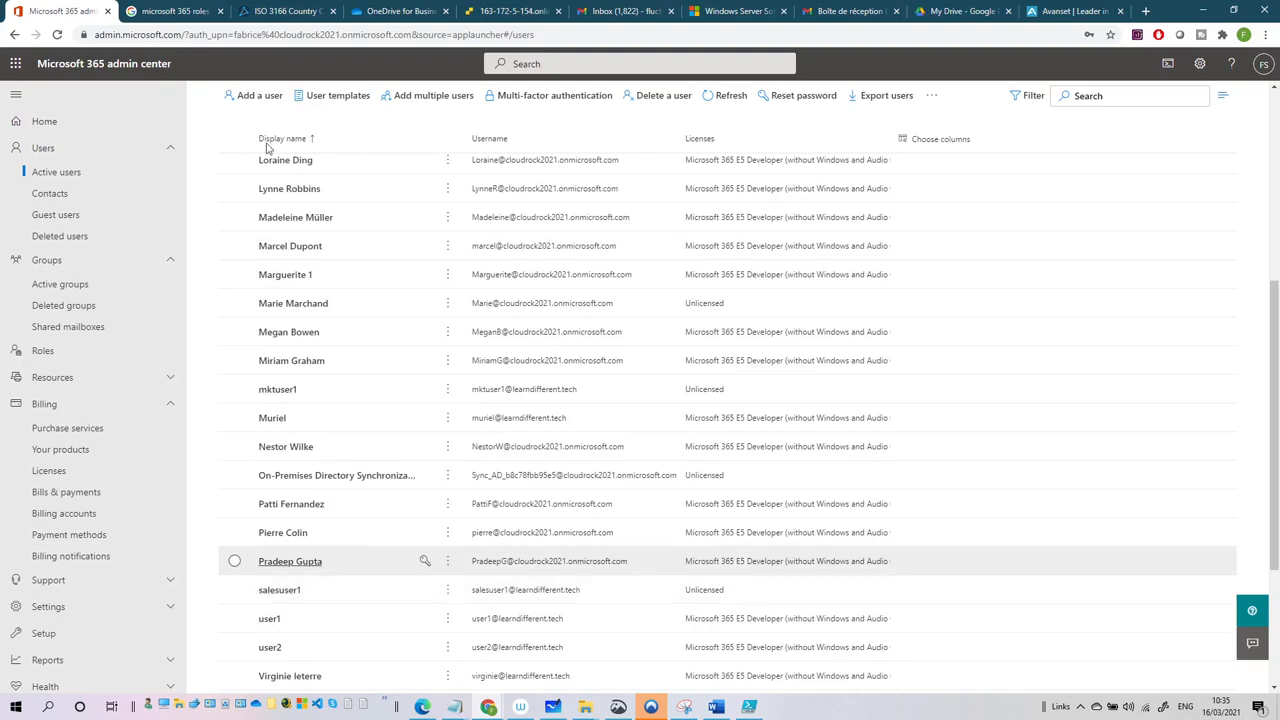
{"action": "left_click", "coordinate": [512, 11]}
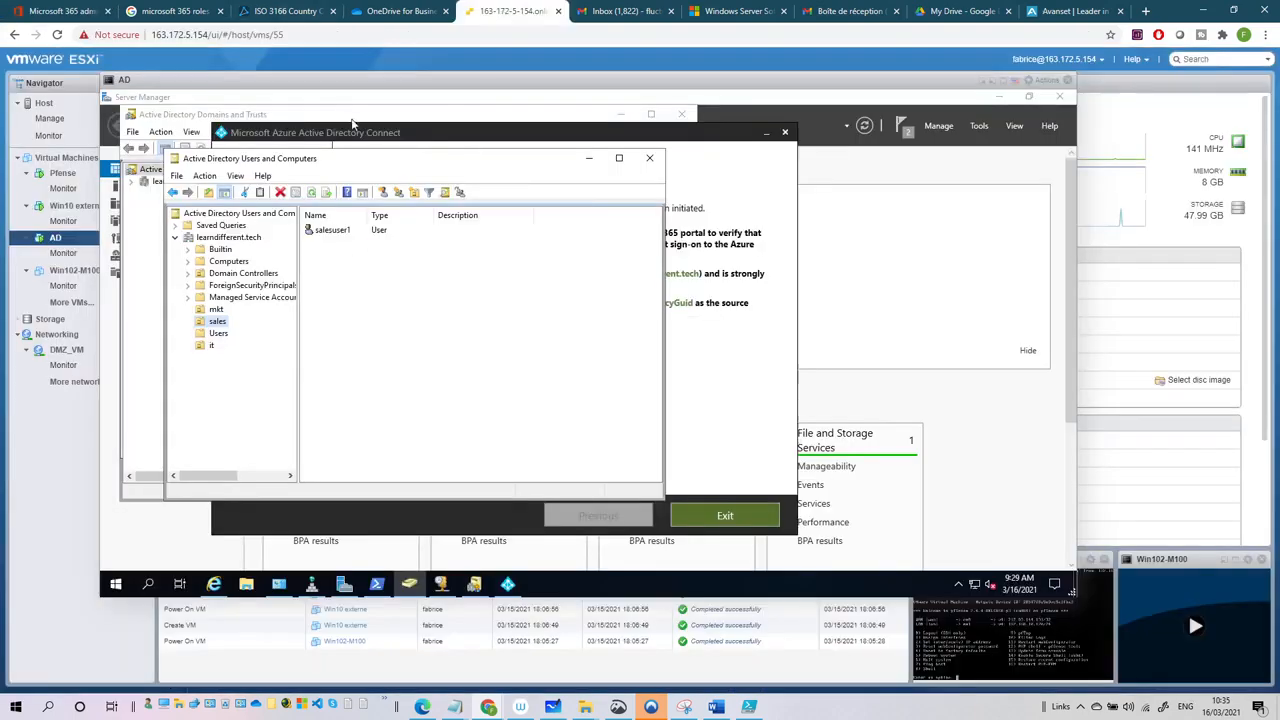
{"action": "left_click", "coordinate": [355, 128]}
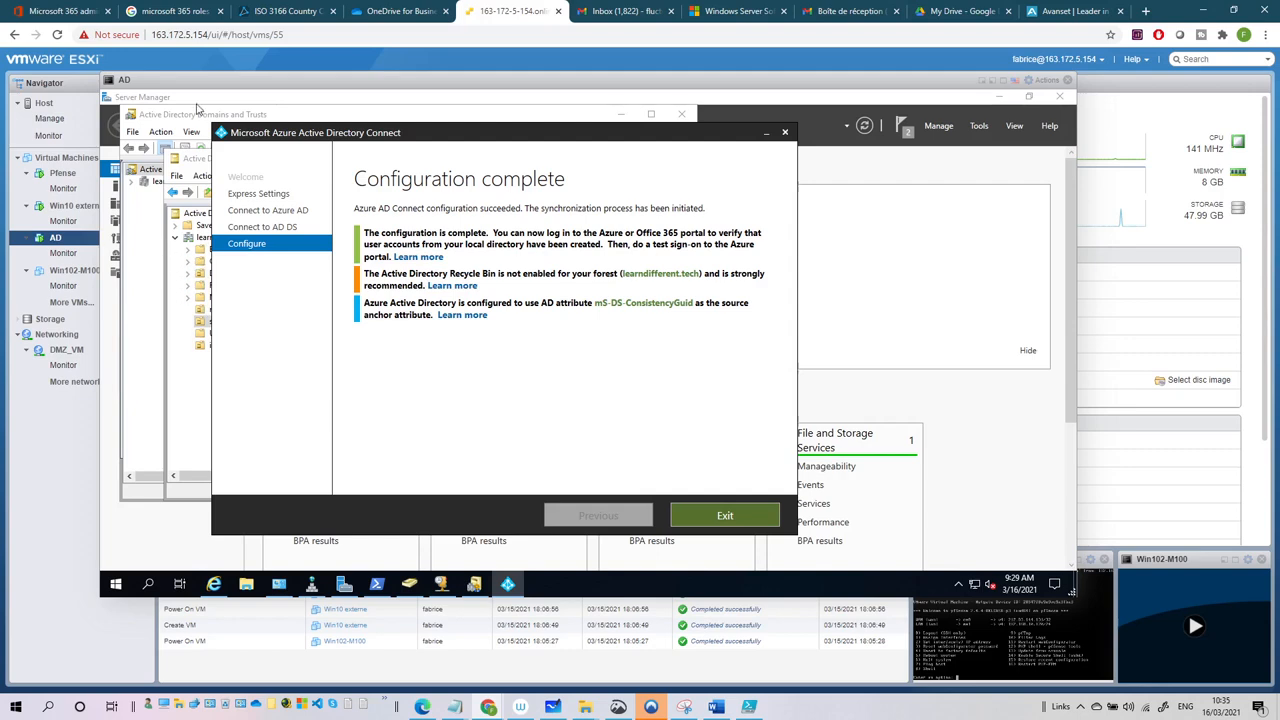
- Enable the Recycle Bin for learndifferent (local) in Active Directory Administrative Center, then return to Azure AD Connect
{"action": "left_click", "coordinate": [980, 127]}
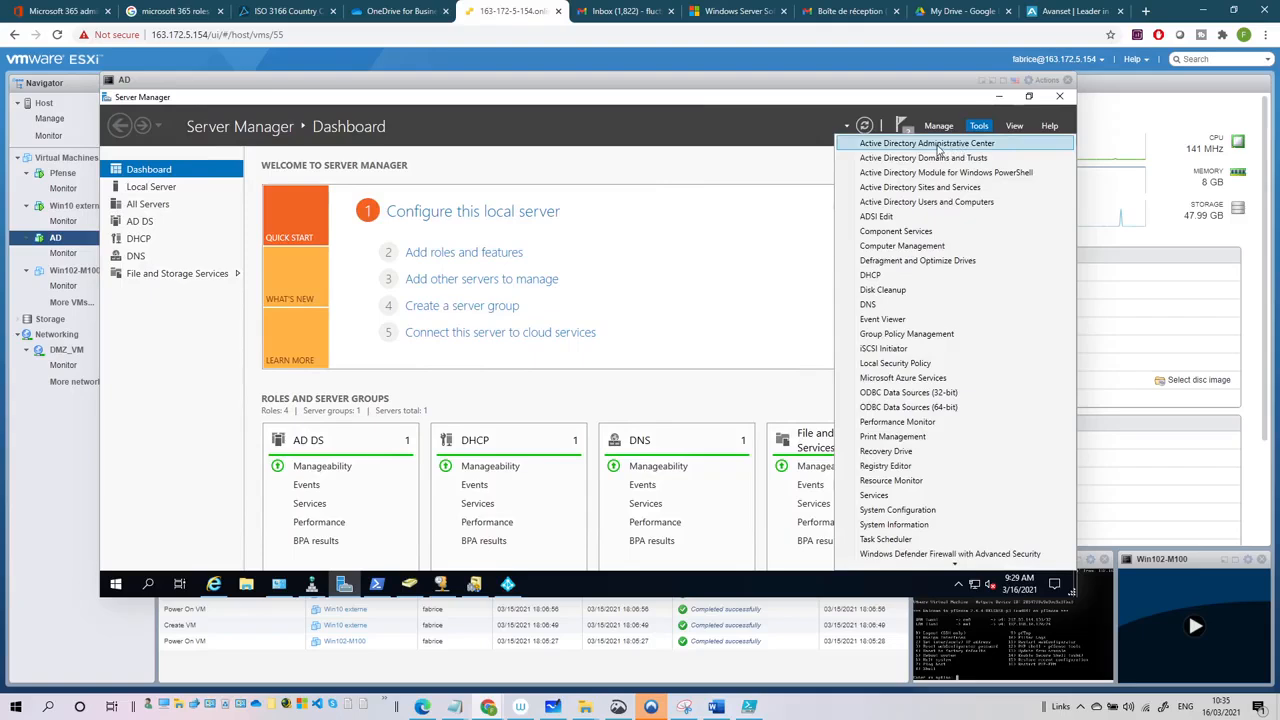
{"action": "left_click", "coordinate": [945, 148]}
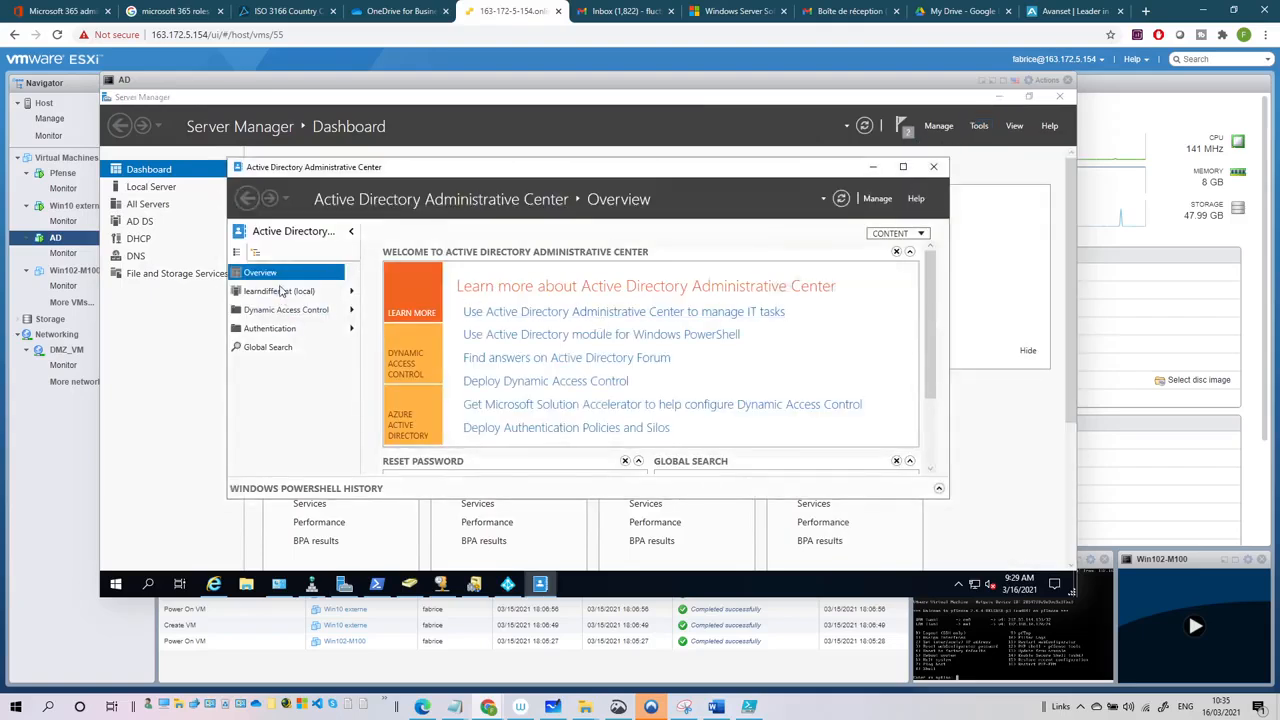
{"action": "left_click", "coordinate": [280, 291]}
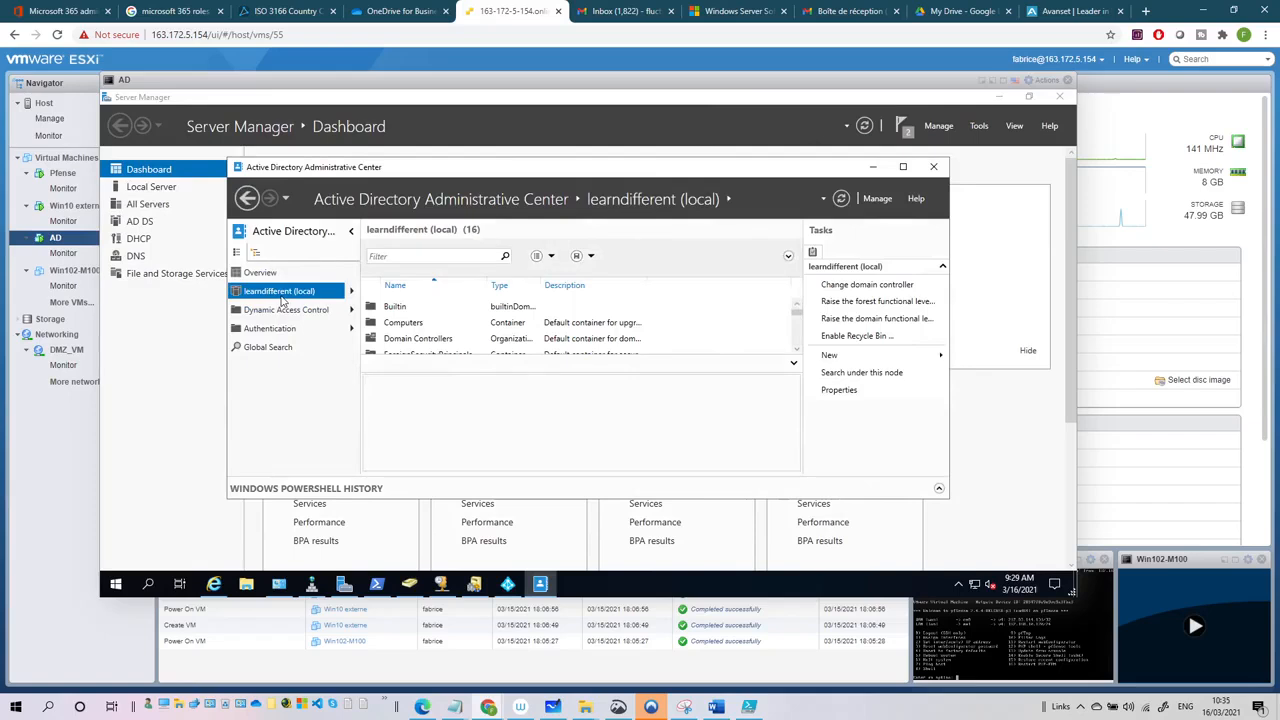
{"action": "left_click", "coordinate": [857, 336]}
{"action": "left_click", "coordinate": [630, 382]}
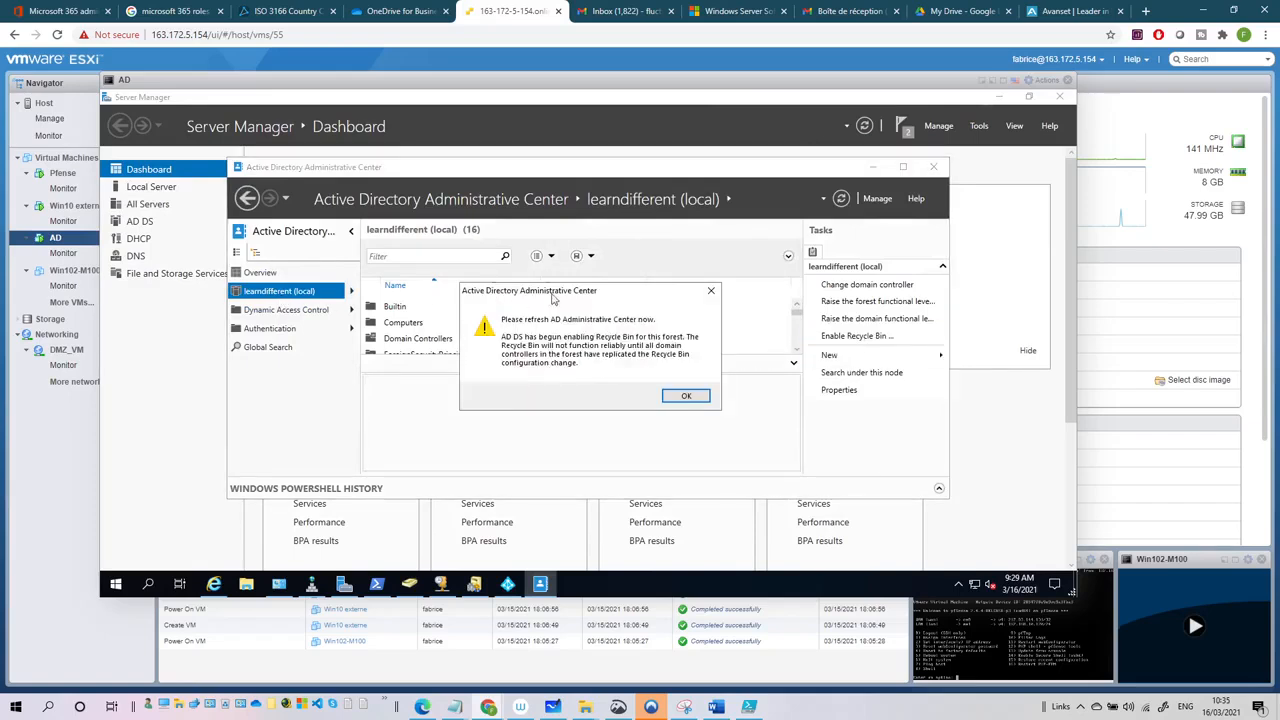
{"action": "left_click", "coordinate": [684, 396]}
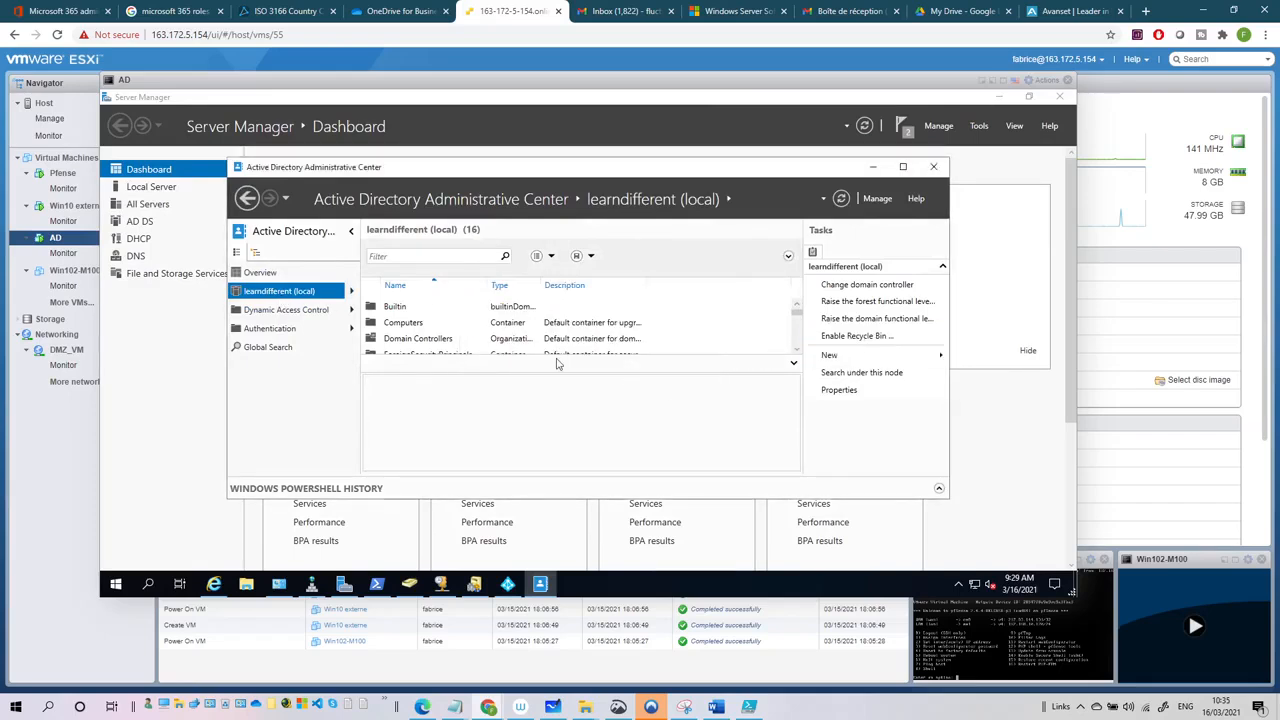
{"action": "left_click", "coordinate": [873, 168]}
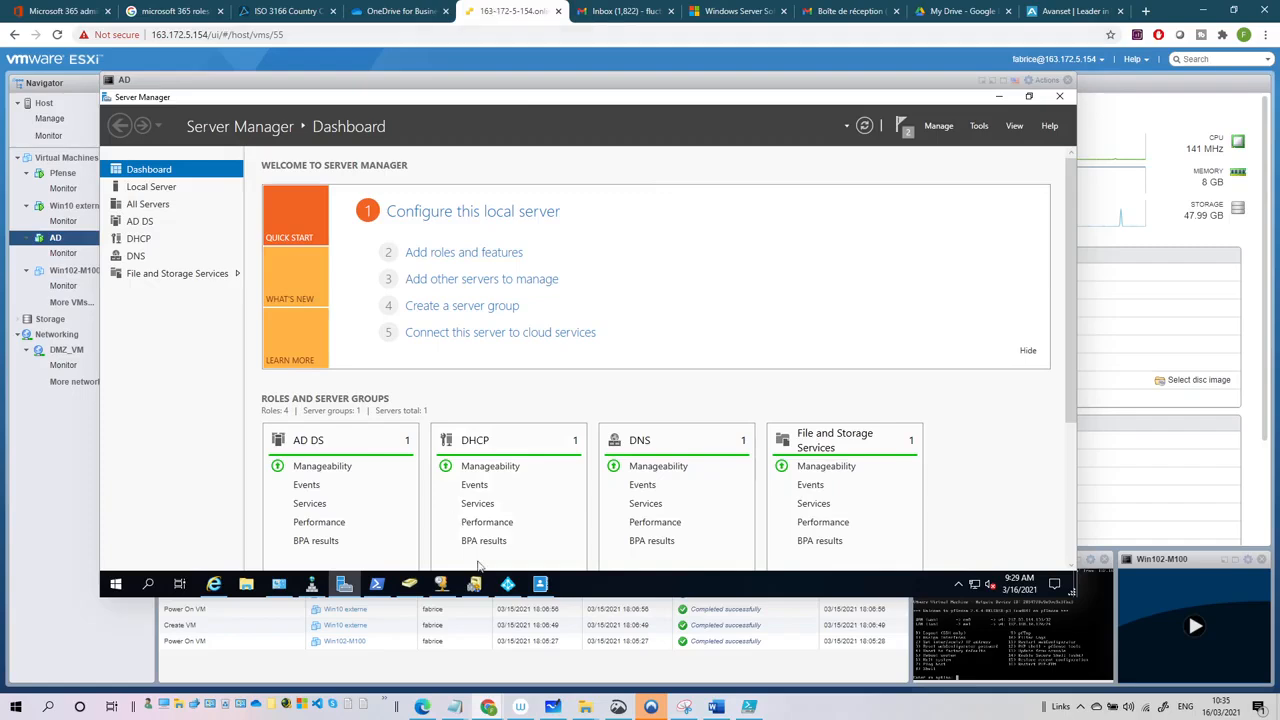
{"action": "left_click", "coordinate": [508, 583]}
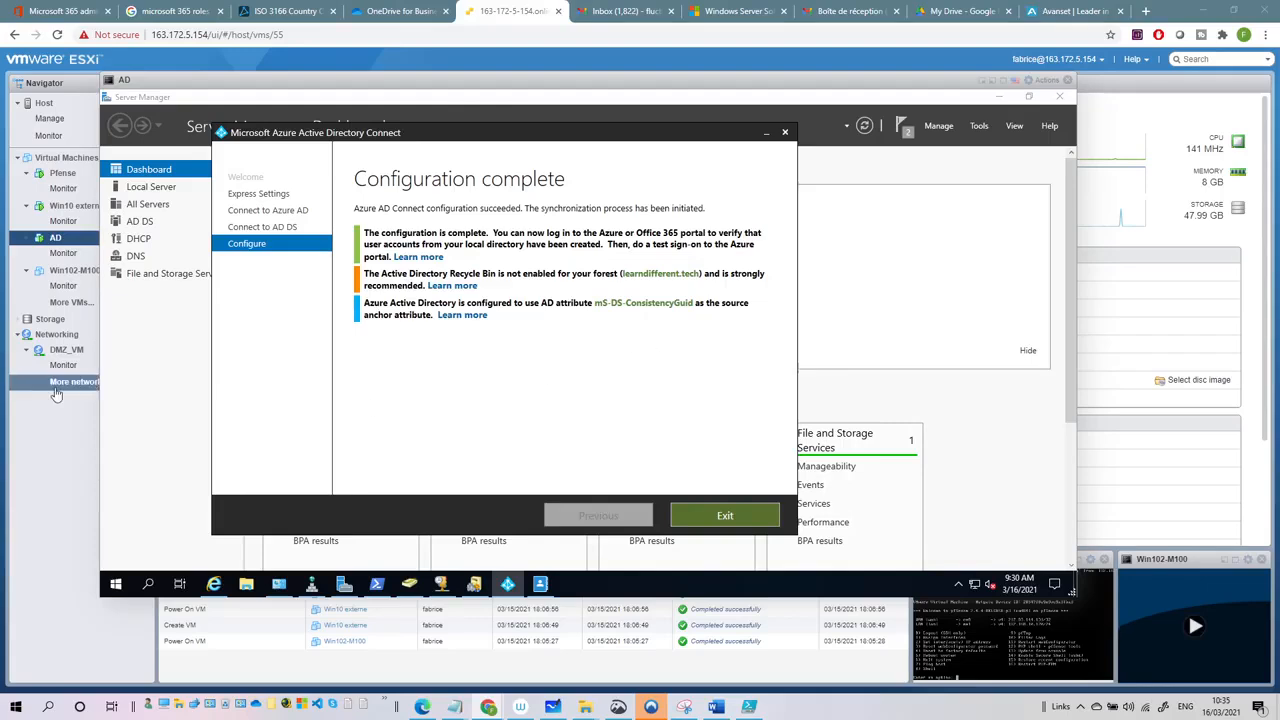
- Create a 'dev' organizational unit under learndifferent.tech in Active Directory Users and Computers
{"action": "left_click", "coordinate": [410, 585]}
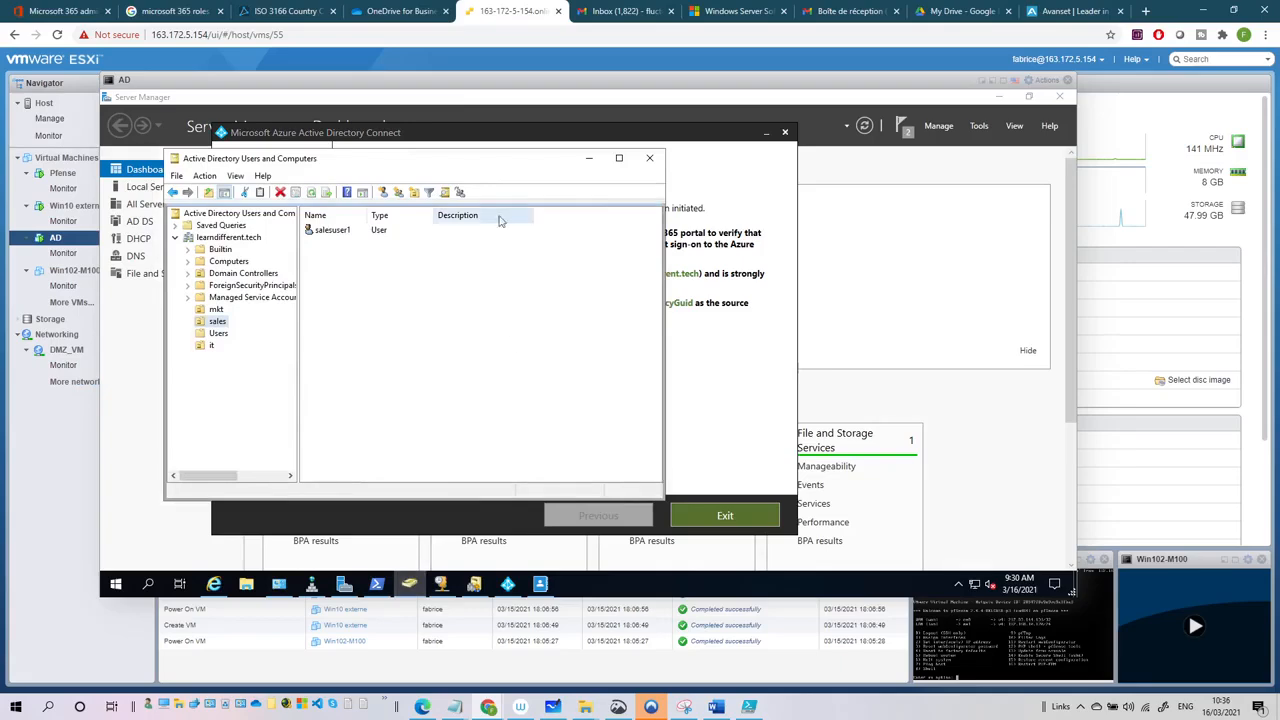
{"action": "left_click", "coordinate": [231, 238]}
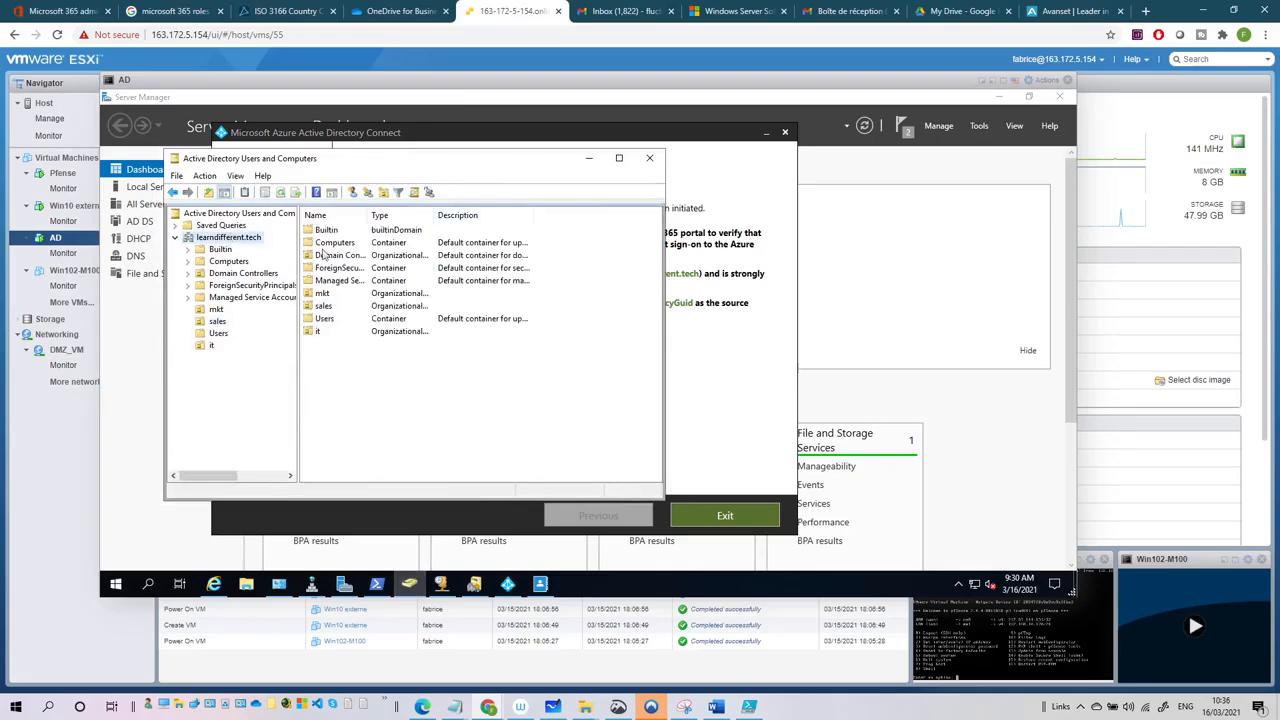
{"action": "left_click", "coordinate": [383, 193]}
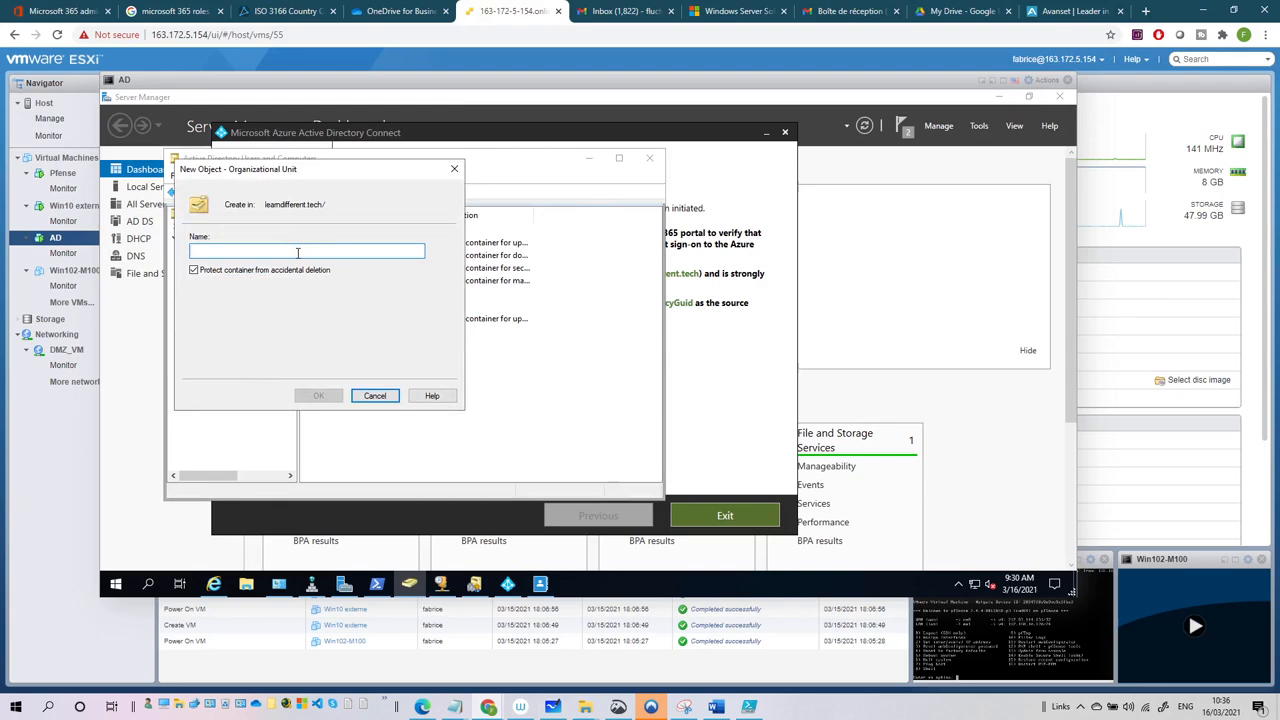
{"action": "type", "text": "dev"}
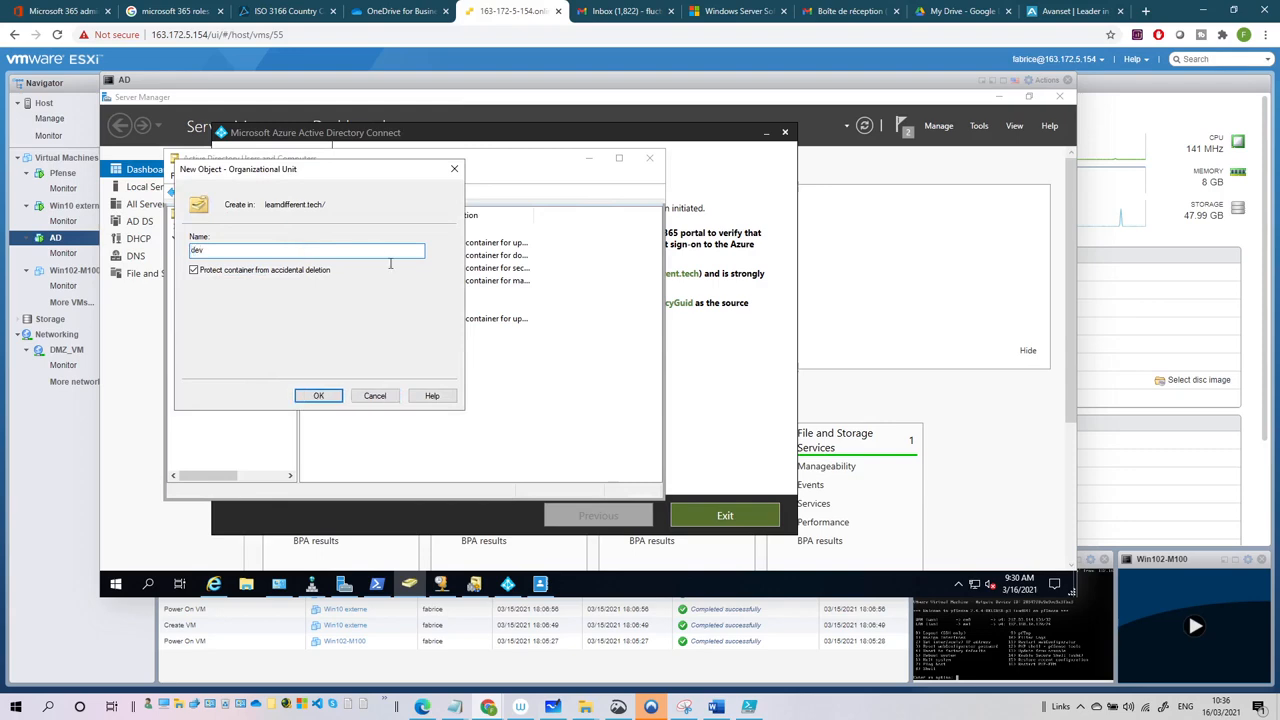
{"action": "left_click", "coordinate": [320, 396]}
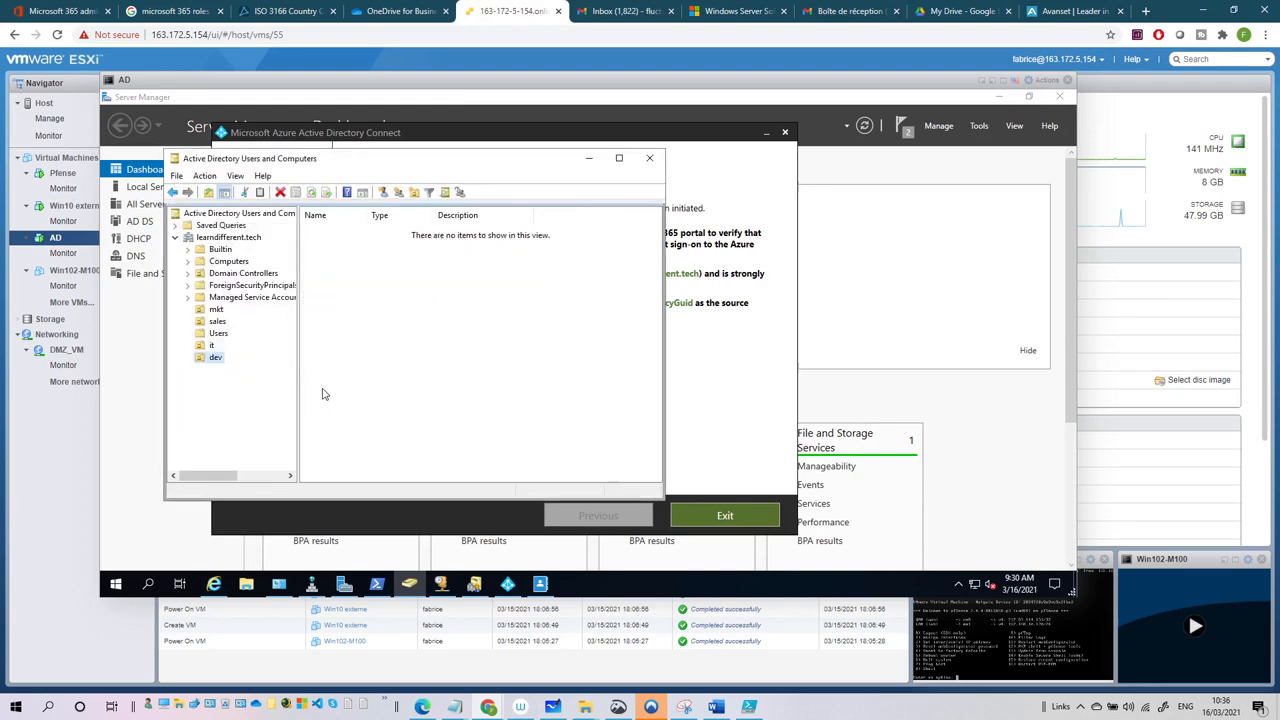
- Start a new user in dev named javauser1, with javauser1 as the logon name
{"action": "left_click", "coordinate": [383, 192]}
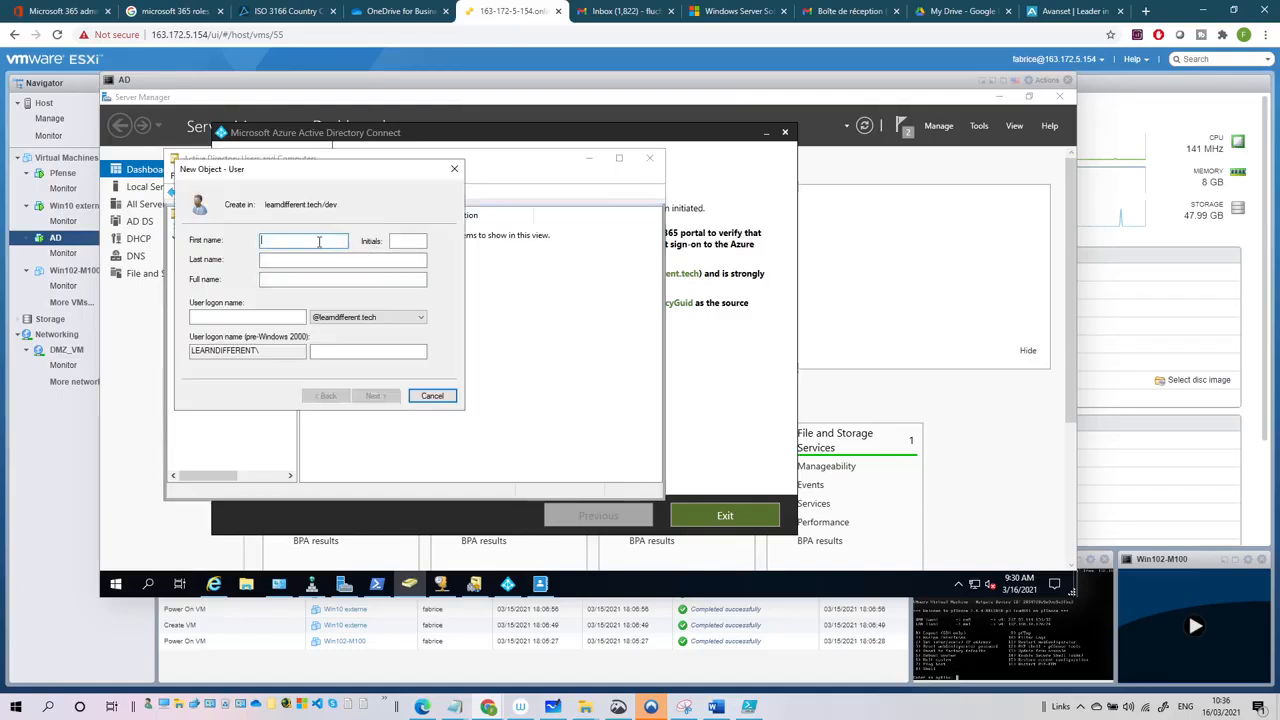
{"action": "type", "text": "javauser1"}
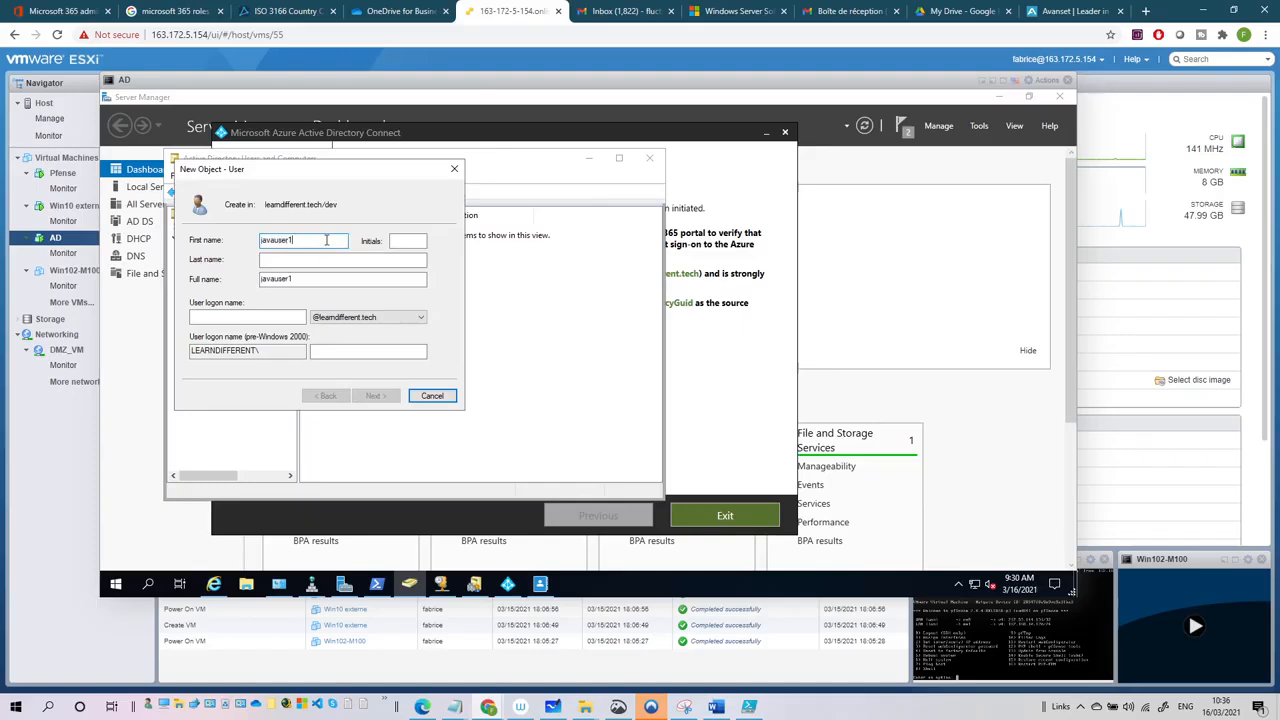
{"action": "double_click", "coordinate": [262, 240]}
{"action": "key", "text": "ctrl+c"}
{"action": "left_click", "coordinate": [290, 317]}
{"action": "key", "text": "ctrl+v"}
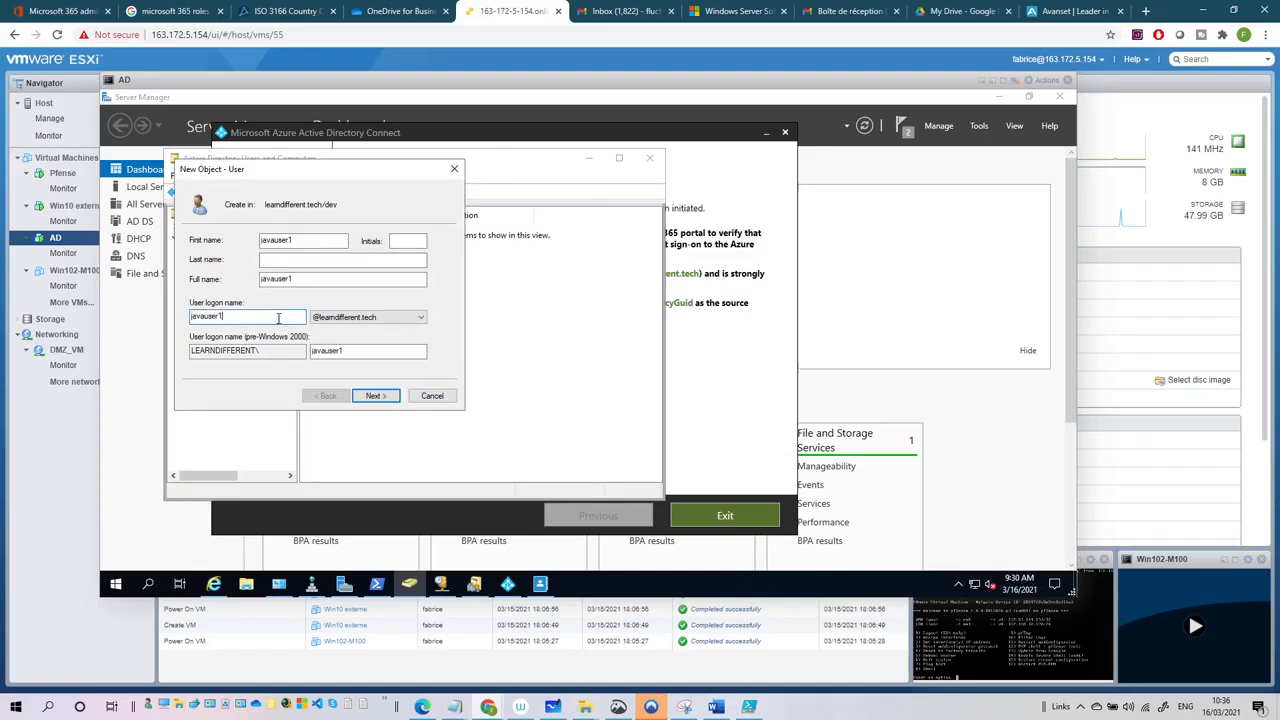
{"action": "left_click", "coordinate": [375, 396]}
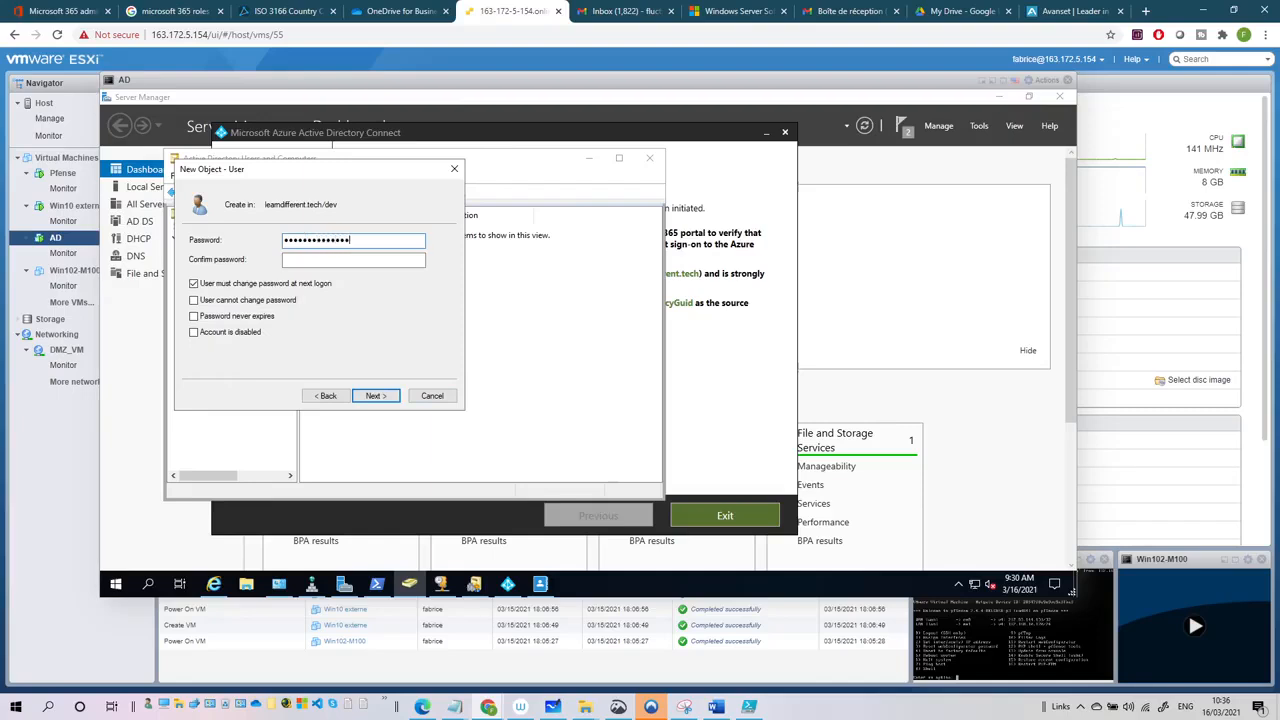
- Set javauser1's password as unchangeable by the user and never expiring, and finish
{"action": "key", "text": "Tab"}
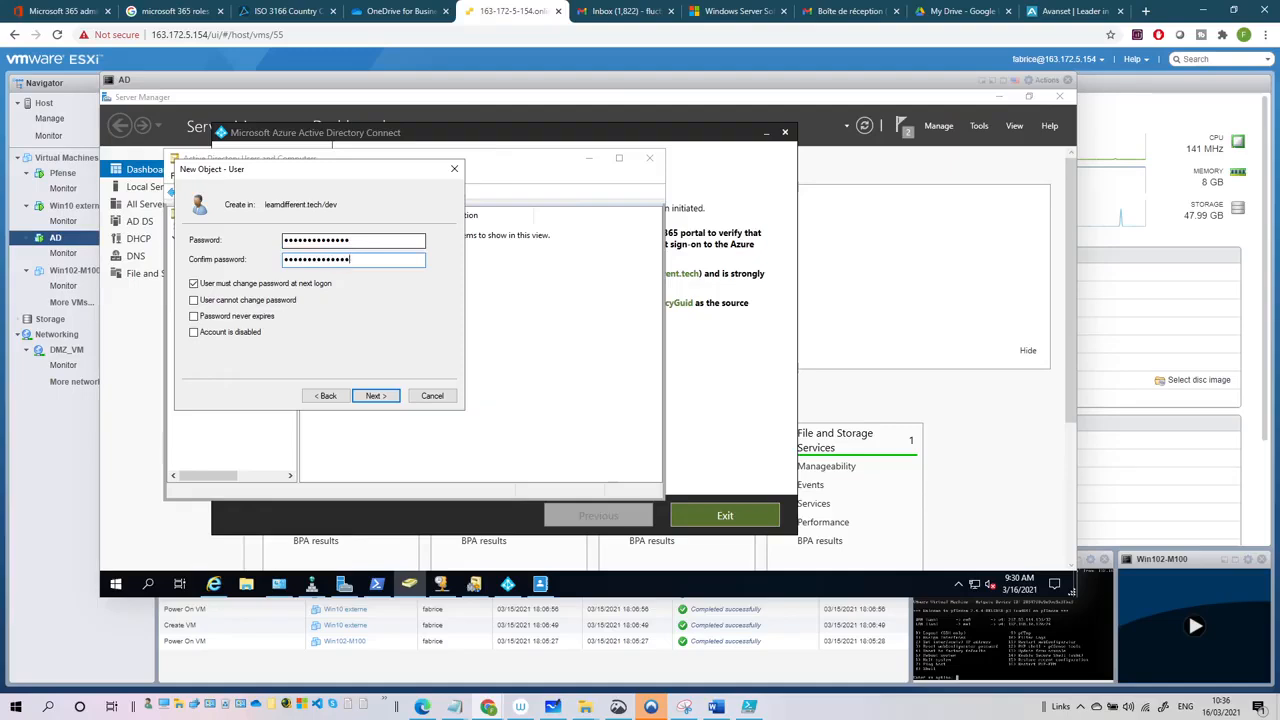
{"action": "left_click", "coordinate": [258, 285]}
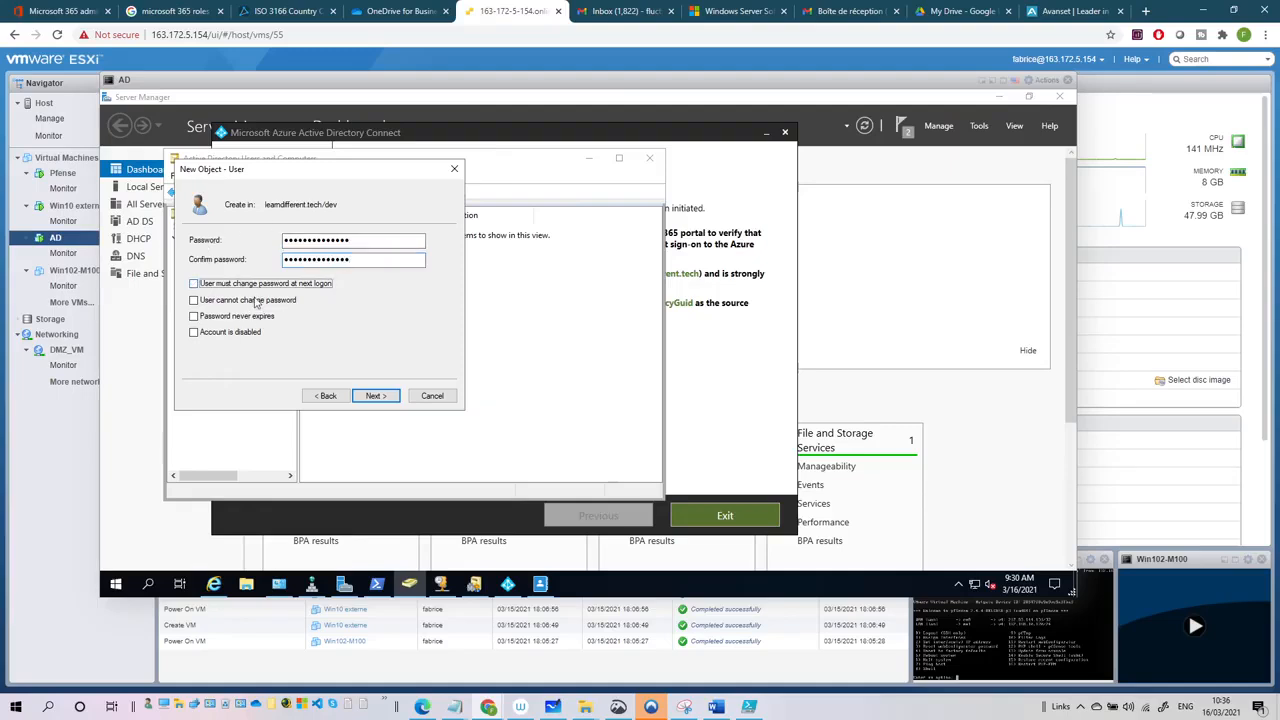
{"action": "left_click", "coordinate": [255, 300]}
{"action": "left_click", "coordinate": [250, 317]}
{"action": "left_click", "coordinate": [372, 396]}
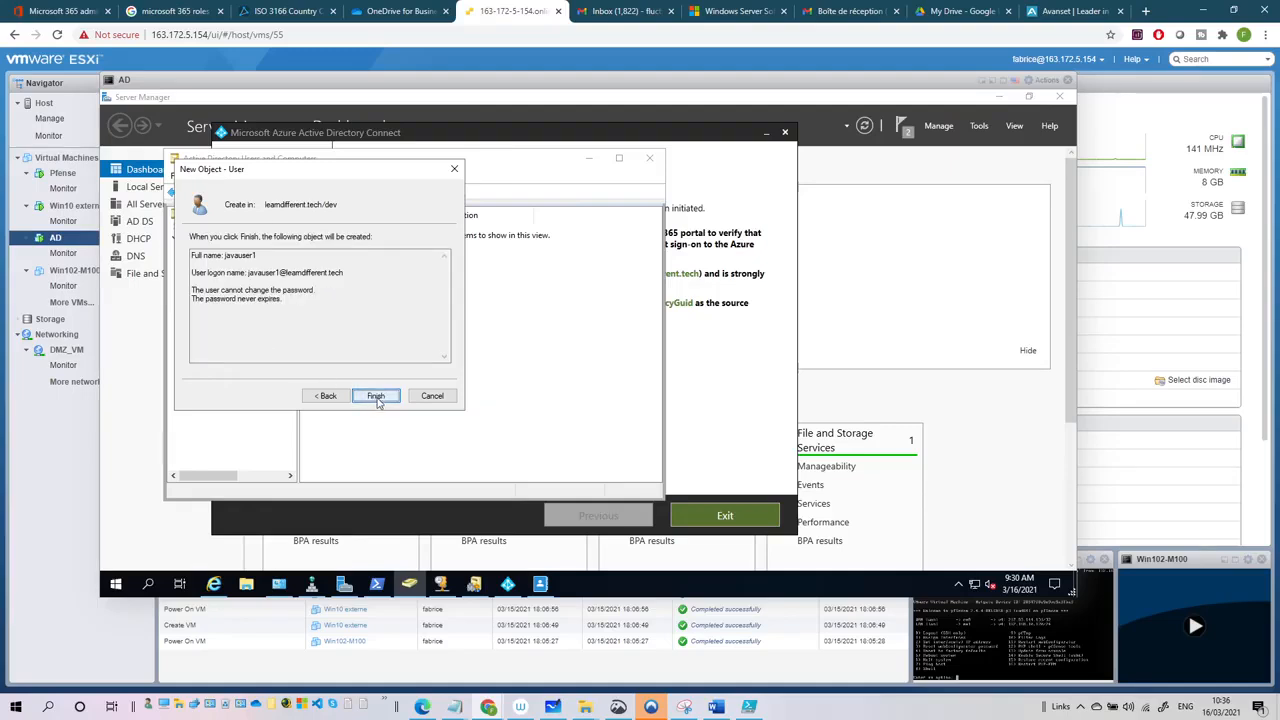
{"action": "left_click", "coordinate": [376, 396]}
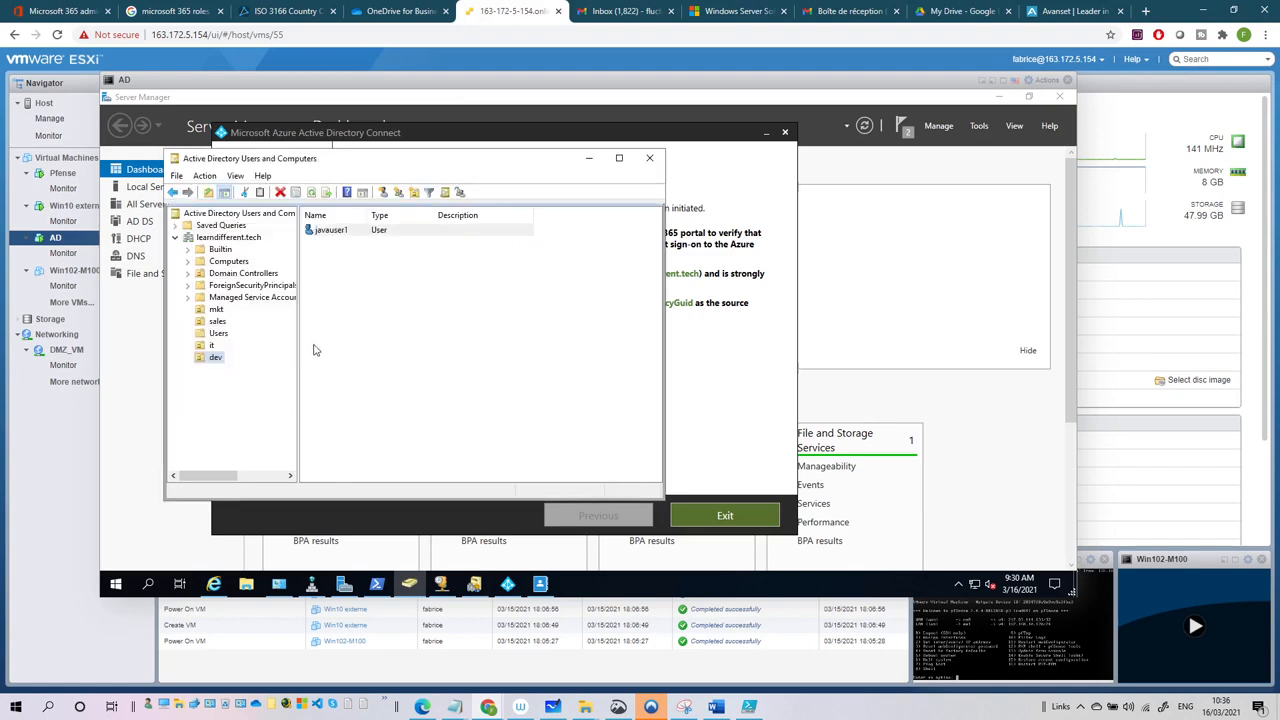
- Close the old Azure AD Connect wizard, ADUC, Server Manager, Domains and Trusts, DNS and DHCP, then relaunch Azure AD Connect
{"action": "left_click", "coordinate": [726, 517]}
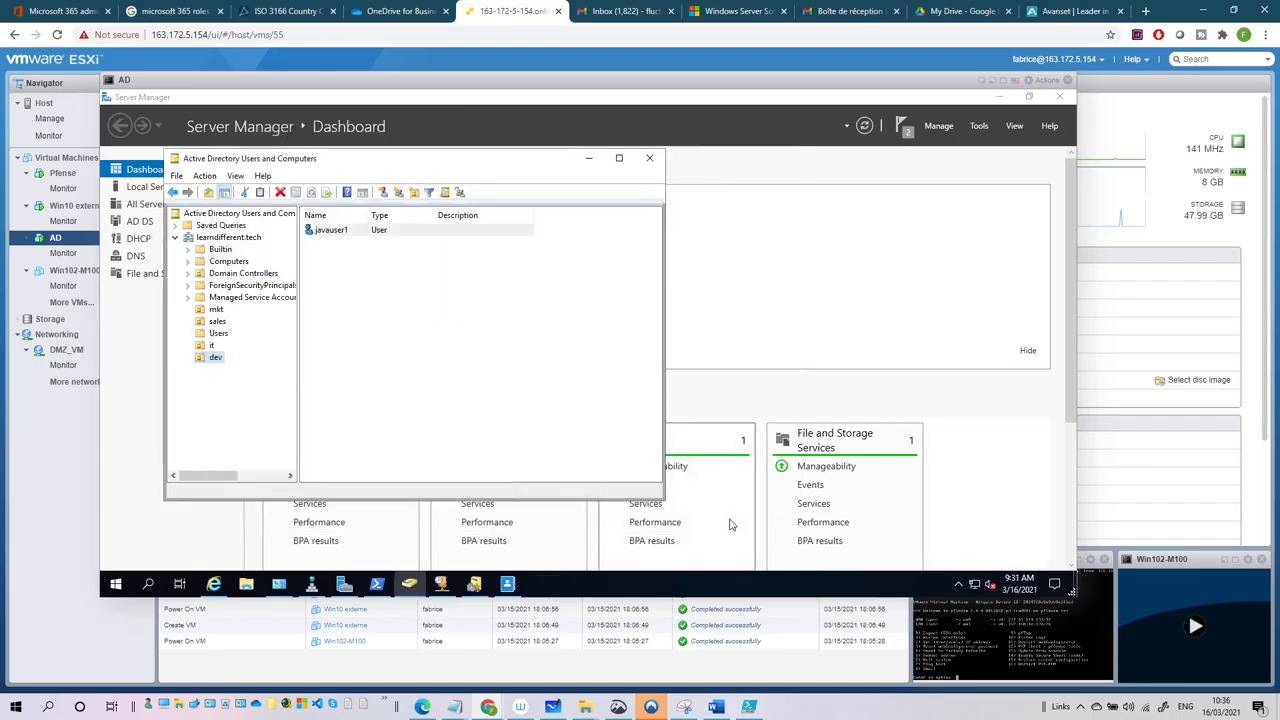
{"action": "left_click", "coordinate": [589, 158]}
{"action": "left_click", "coordinate": [997, 98]}
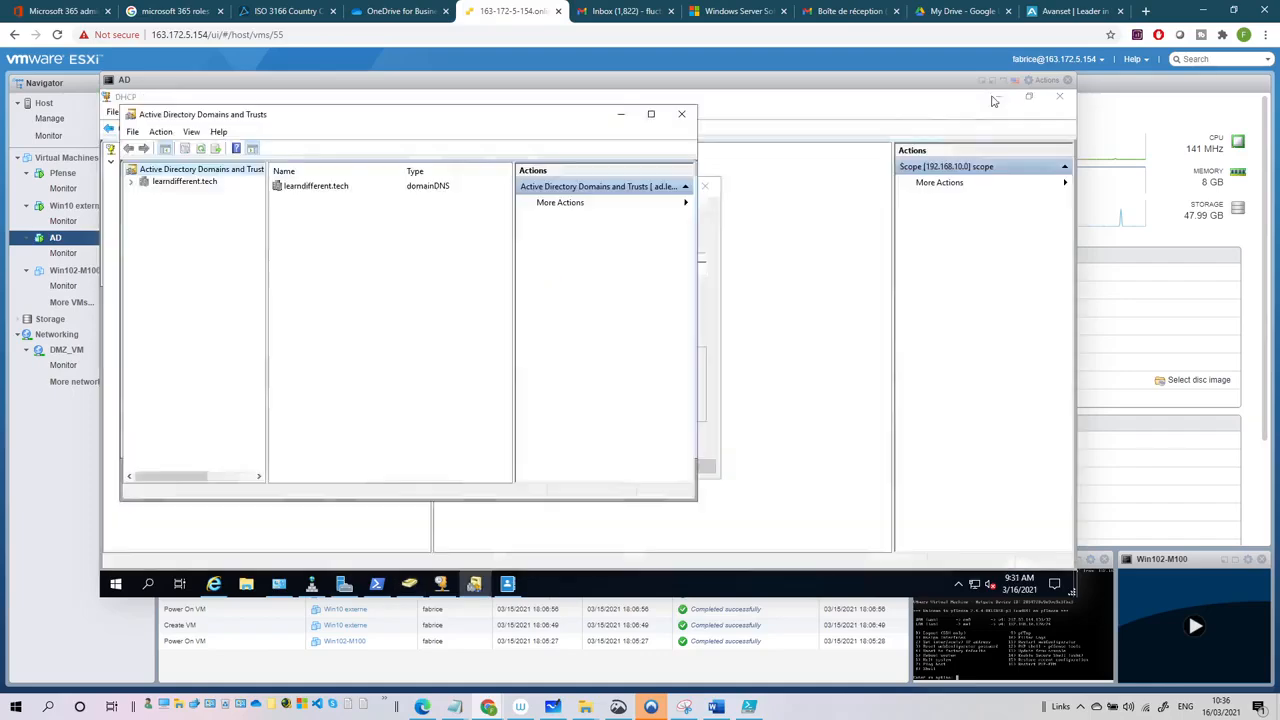
{"action": "left_click", "coordinate": [681, 114]}
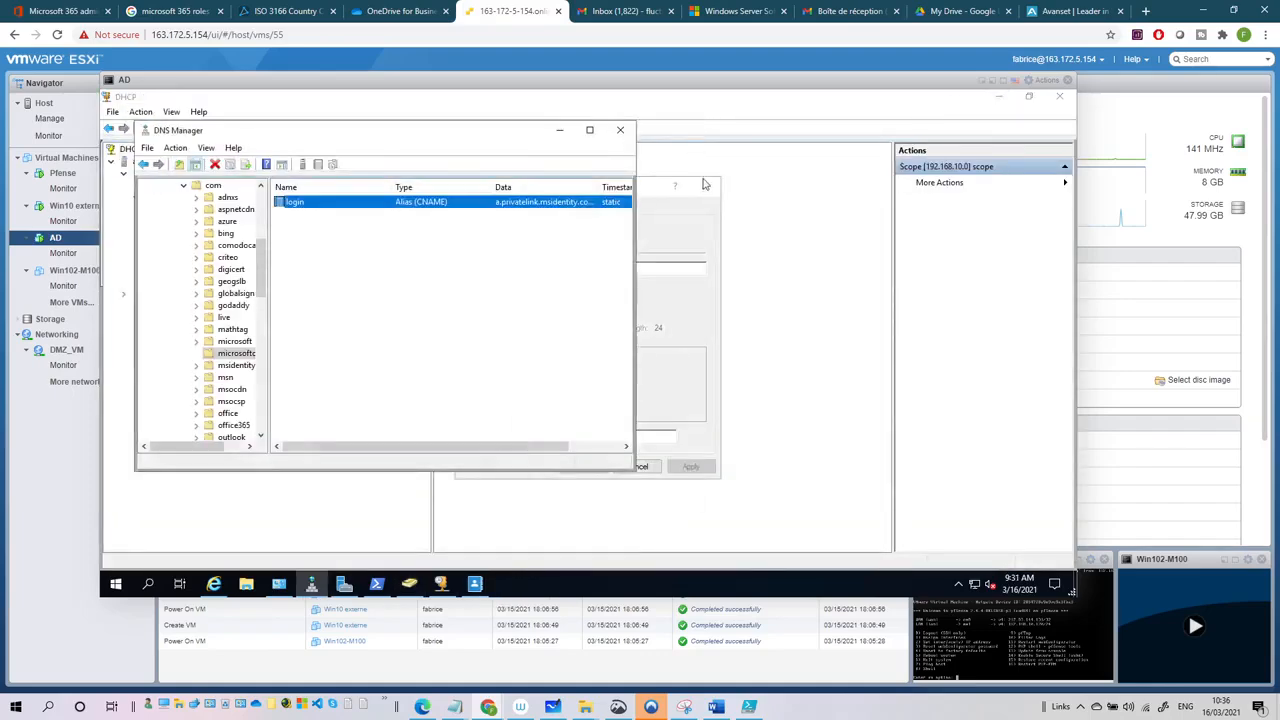
{"action": "left_click", "coordinate": [620, 130]}
{"action": "left_click", "coordinate": [706, 186]}
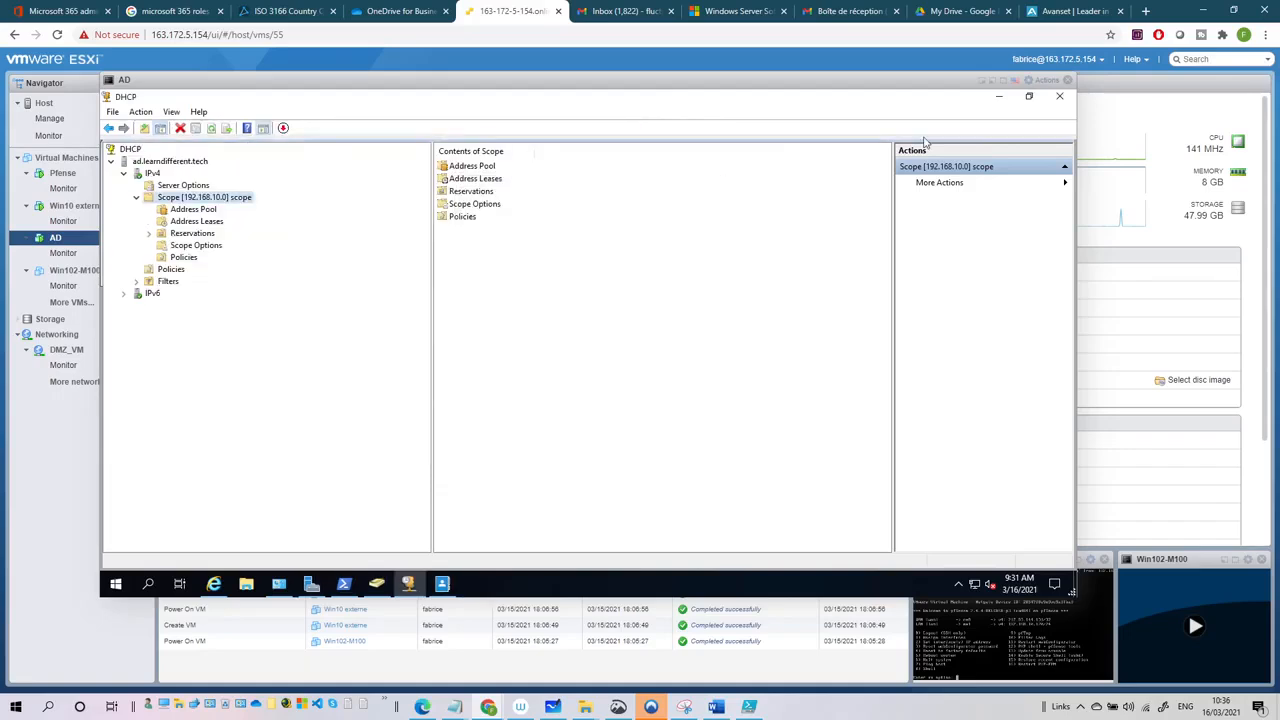
{"action": "left_click", "coordinate": [1061, 98]}
{"action": "double_click", "coordinate": [130, 188]}
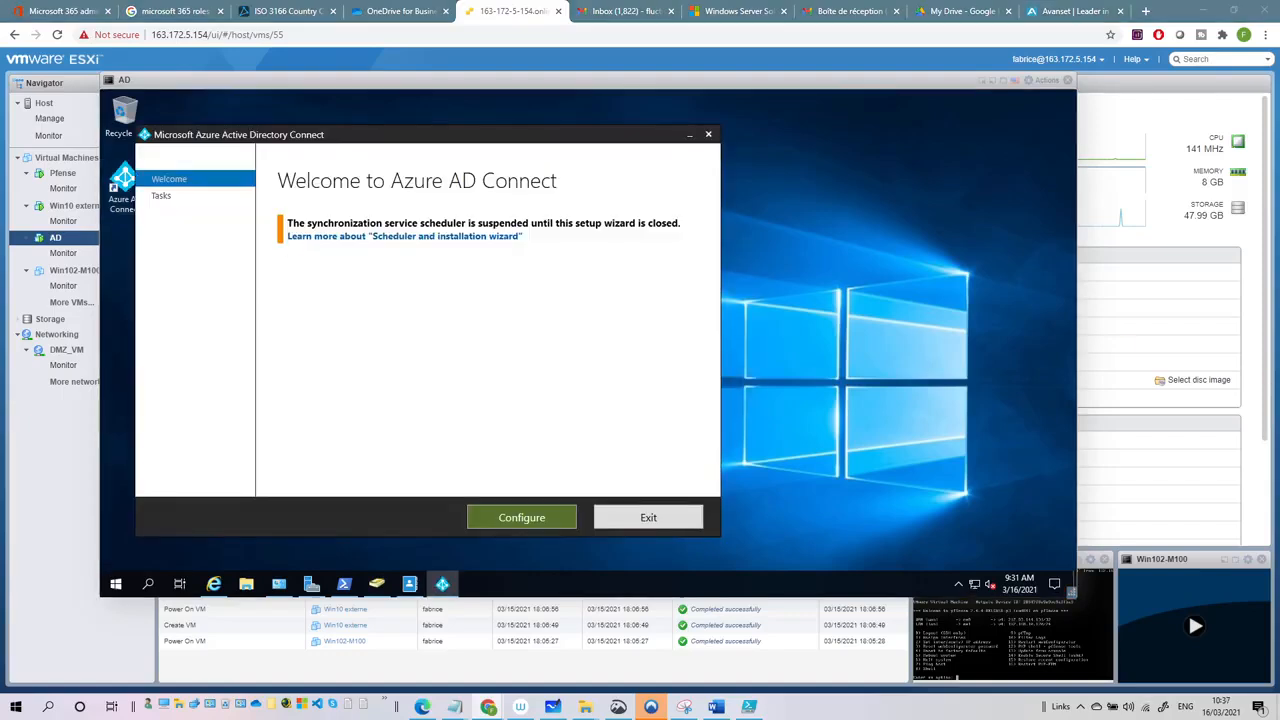
- Choose Configure, then 'View or export current configuration' to reach Review Your Solution
{"action": "left_click", "coordinate": [537, 522]}
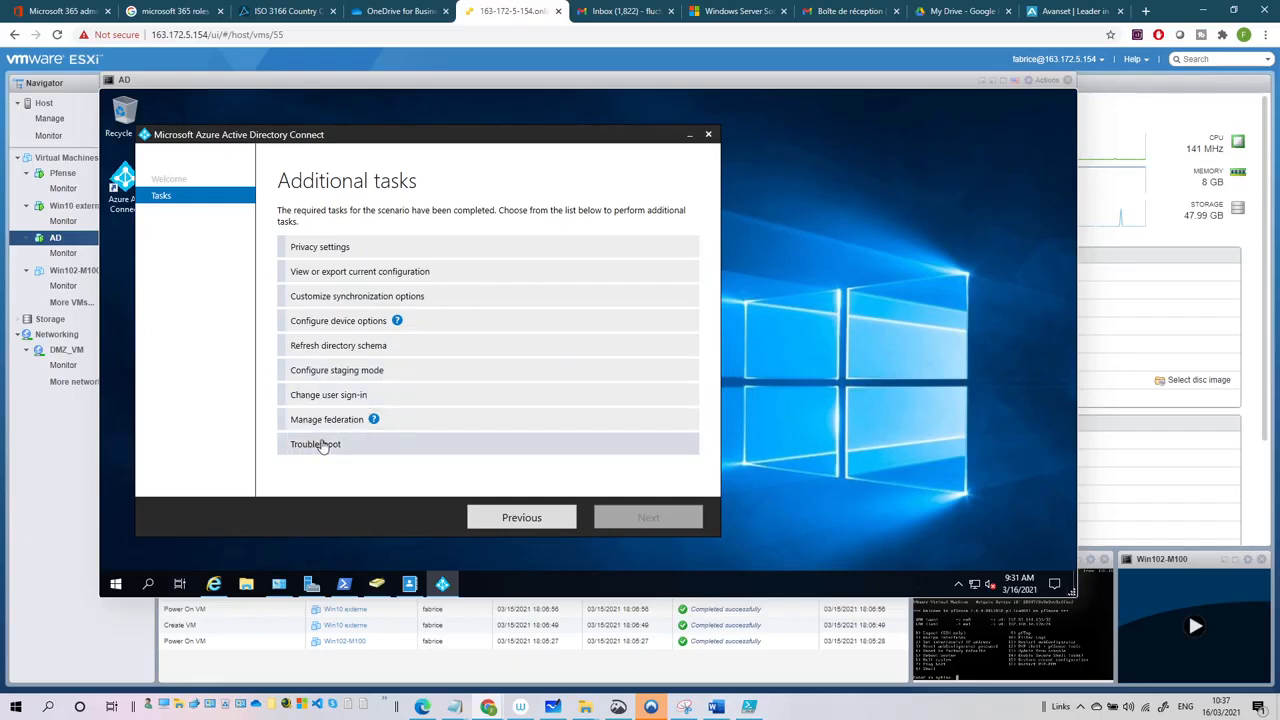
{"action": "left_click", "coordinate": [365, 280]}
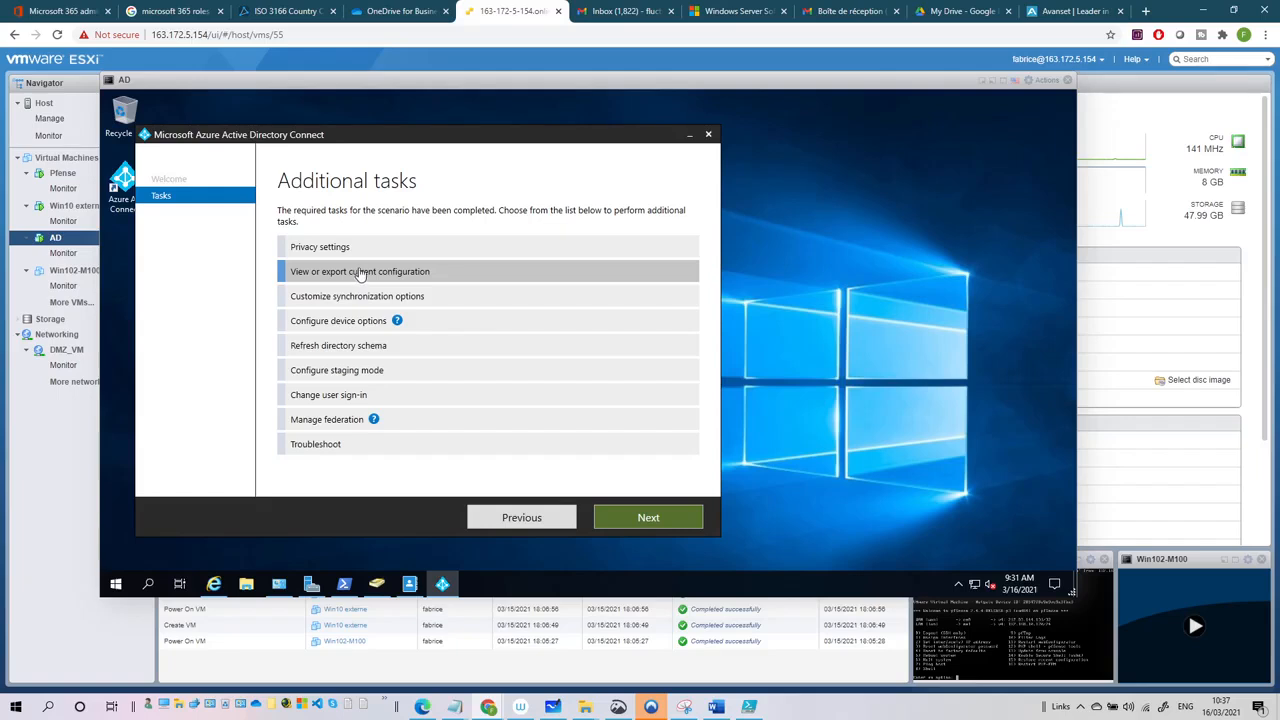
{"action": "left_click", "coordinate": [665, 523]}
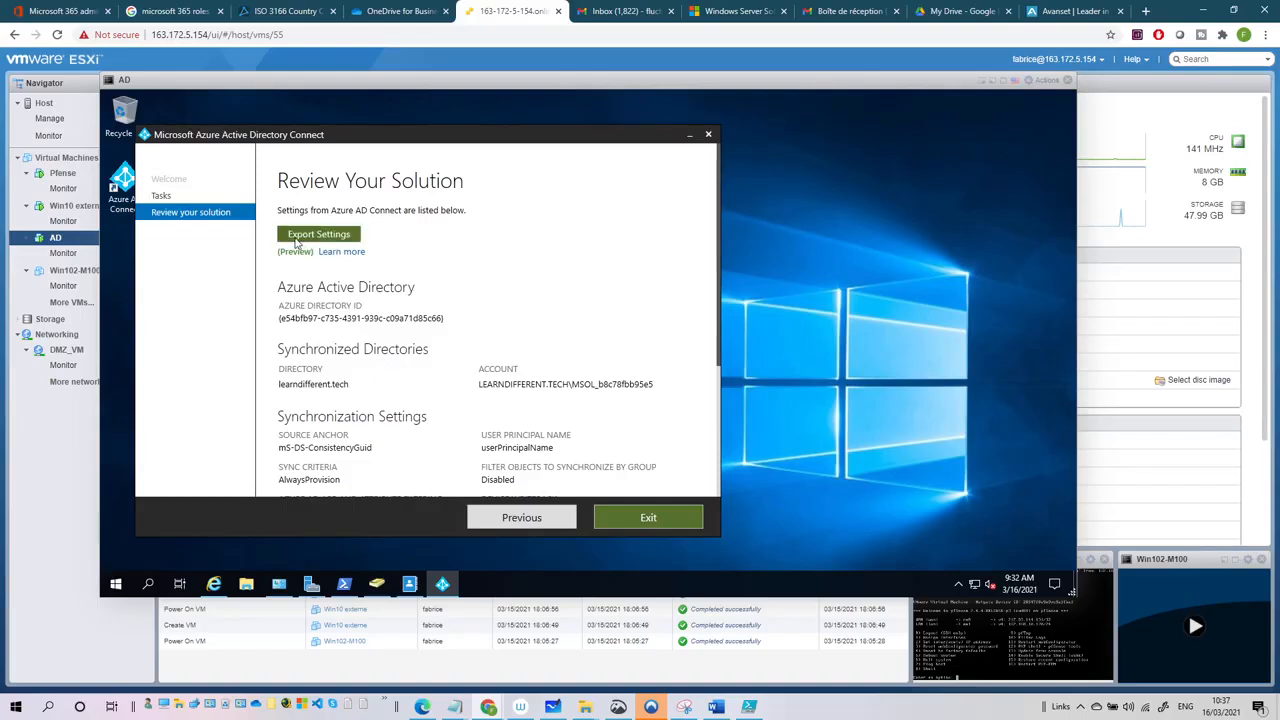
{"action": "scroll", "coordinate": [335, 318], "scroll_direction": "down", "scroll_amount": 3}
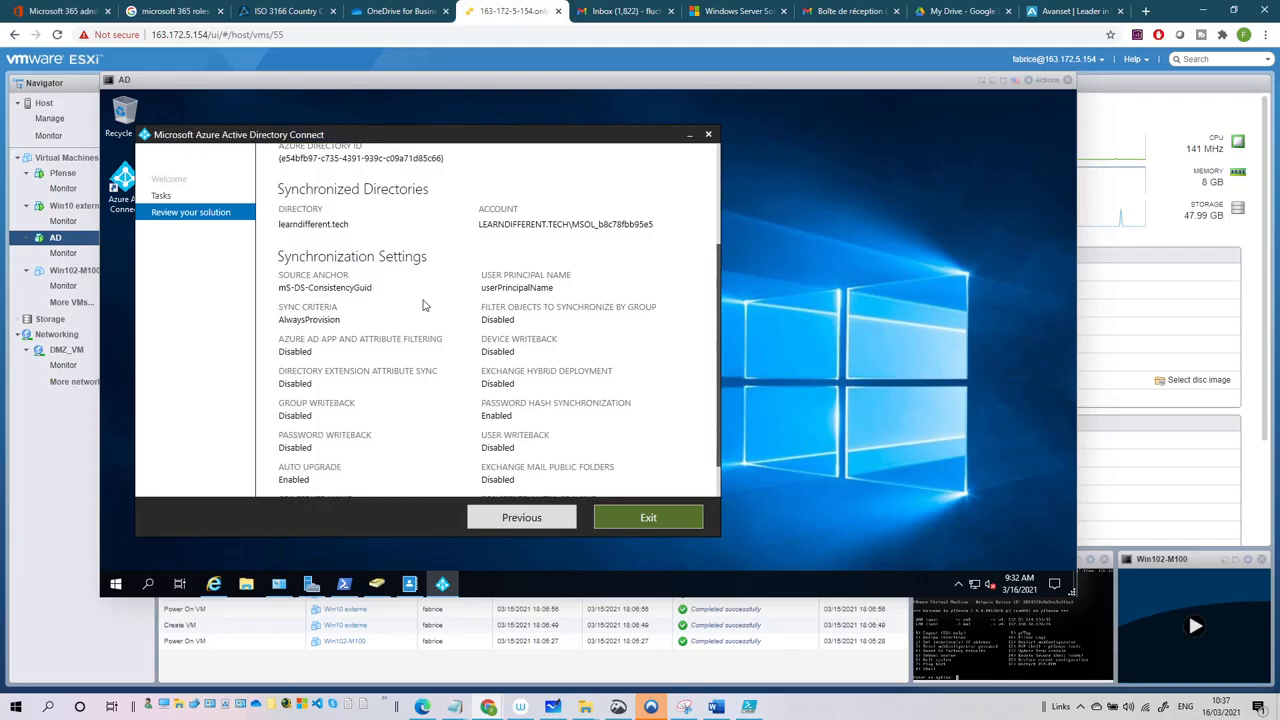
{"action": "scroll", "coordinate": [423, 305], "scroll_direction": "up", "scroll_amount": 3}
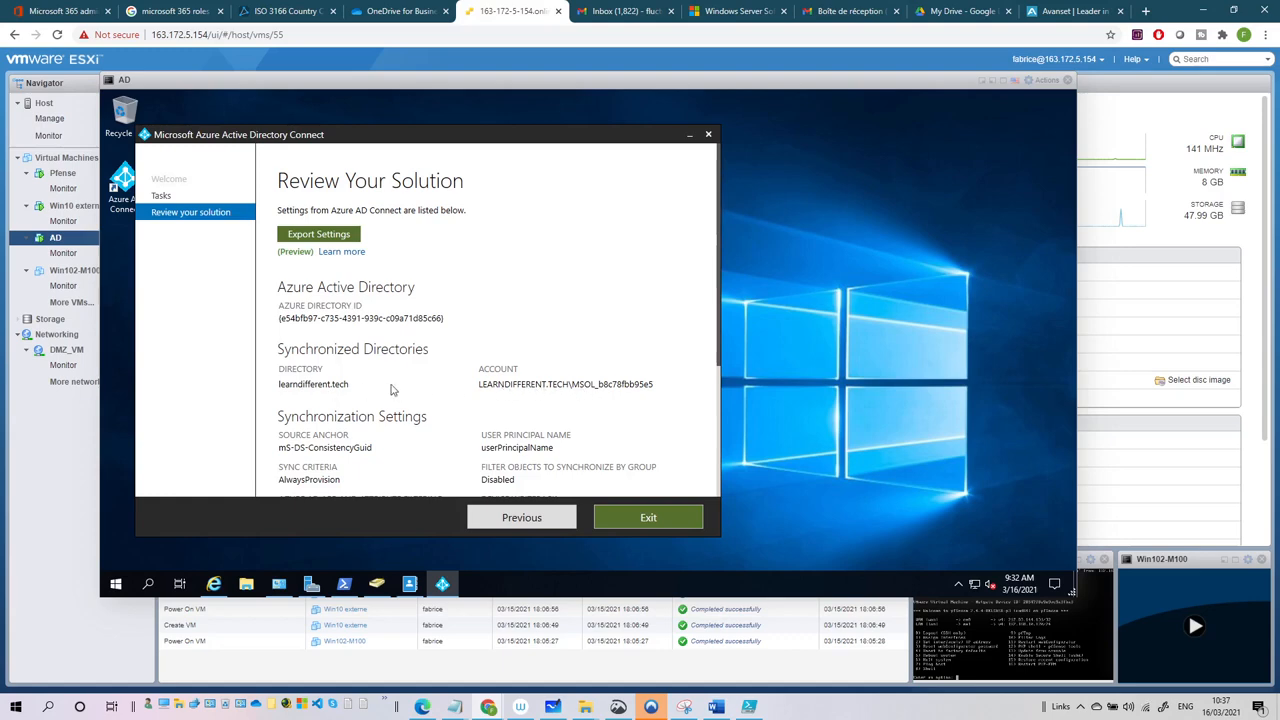
{"action": "scroll", "coordinate": [395, 390], "scroll_direction": "down", "scroll_amount": 1}
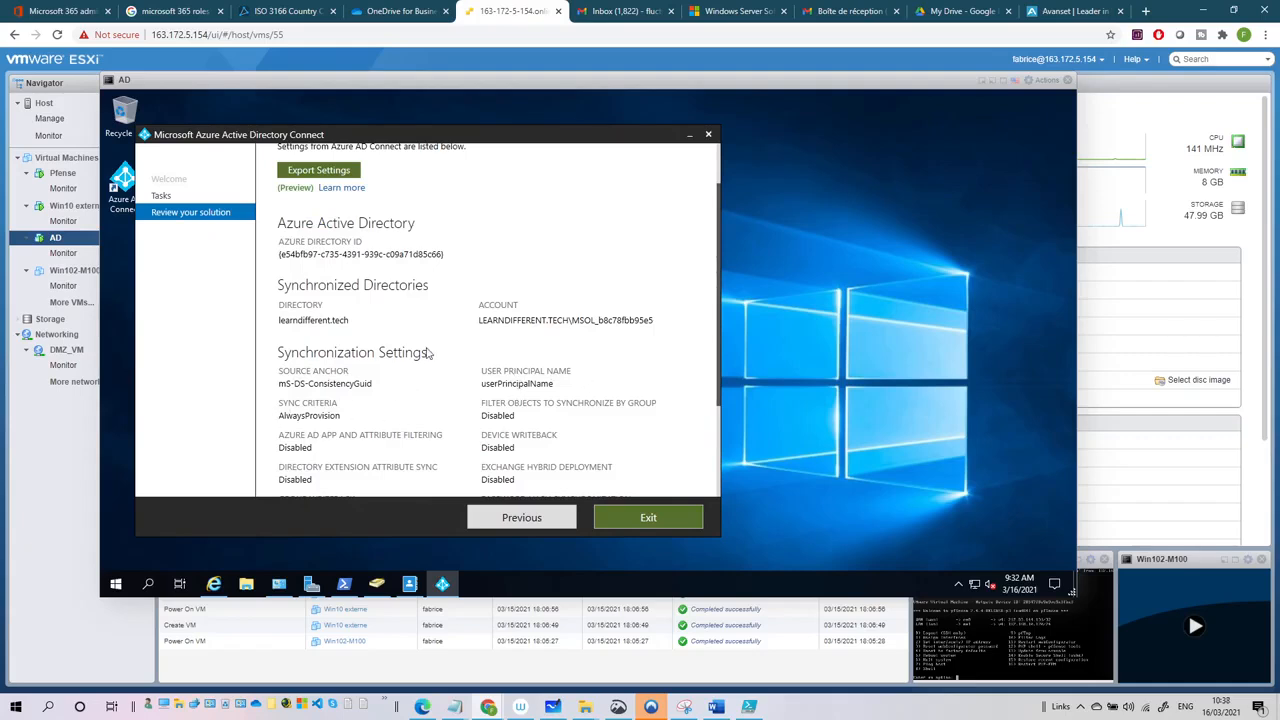
{"action": "scroll", "coordinate": [481, 380], "scroll_direction": "down", "scroll_amount": 1}
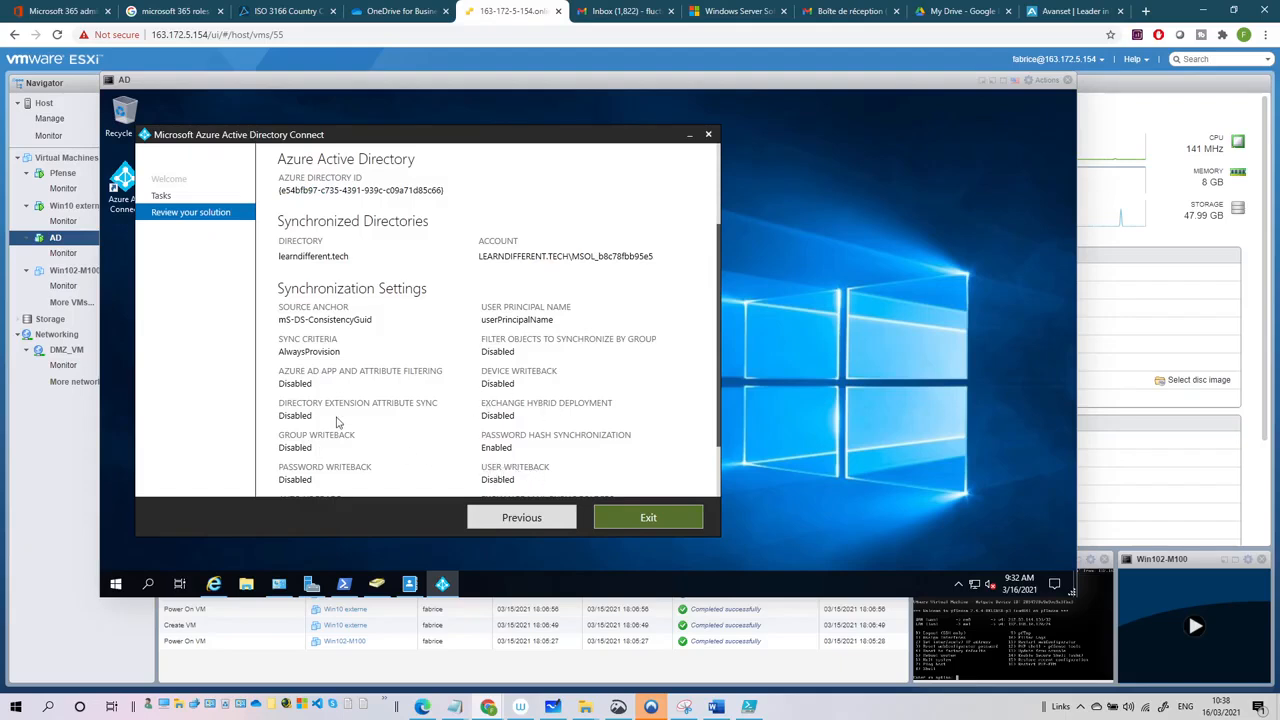
{"action": "scroll", "coordinate": [342, 370], "scroll_direction": "down", "scroll_amount": 1}
{"action": "scroll", "coordinate": [348, 372], "scroll_direction": "down", "scroll_amount": 1}
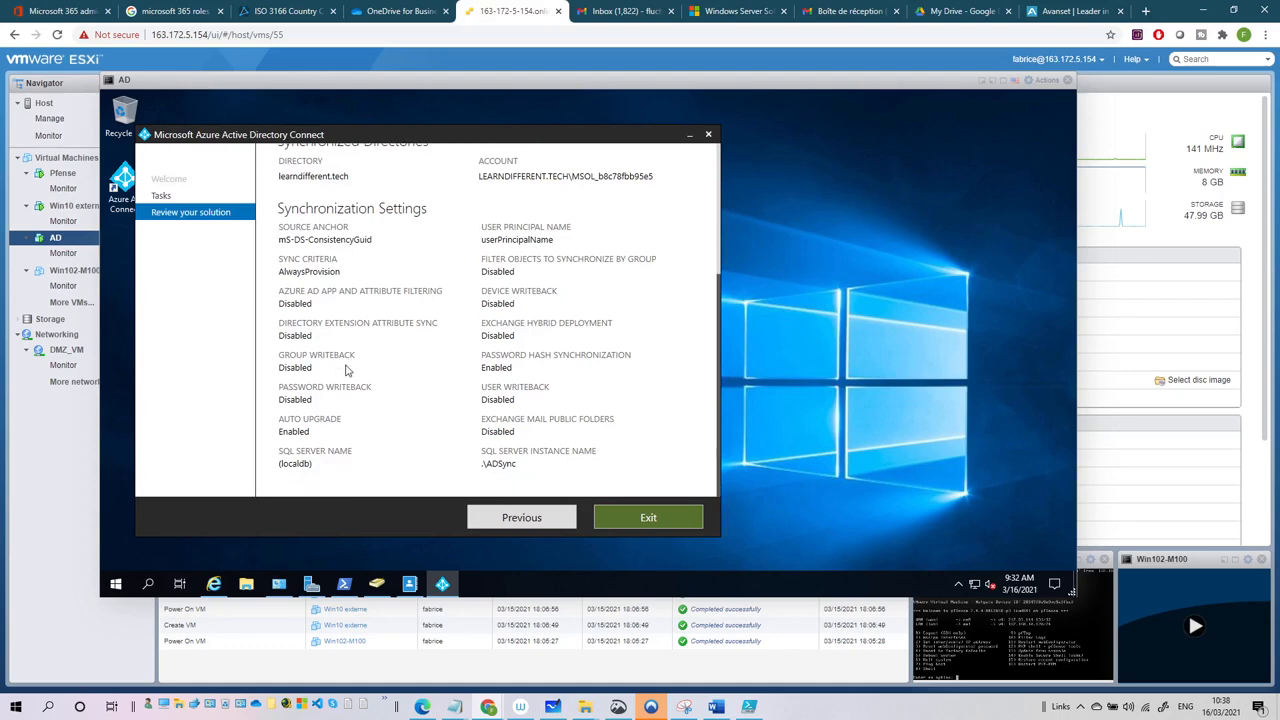
- Go back to the task list and choose 'Customize synchronization options'
{"action": "left_click", "coordinate": [531, 524]}
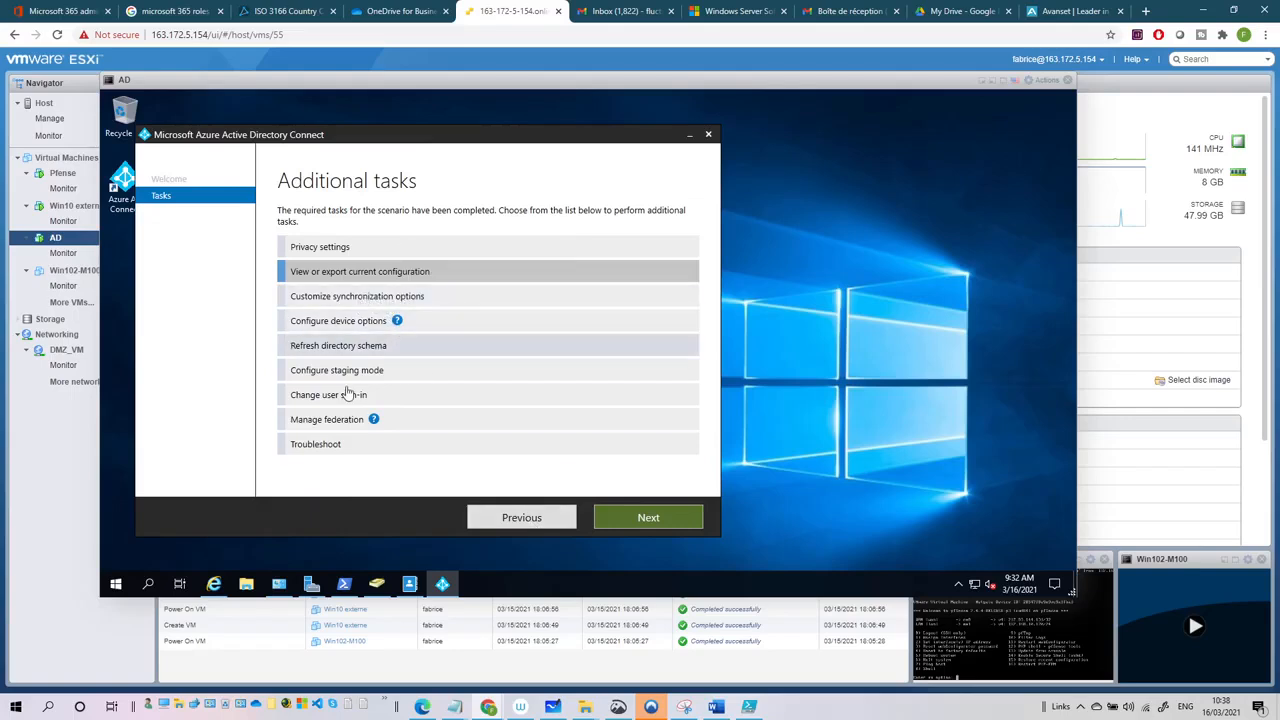
{"action": "left_click", "coordinate": [352, 300]}
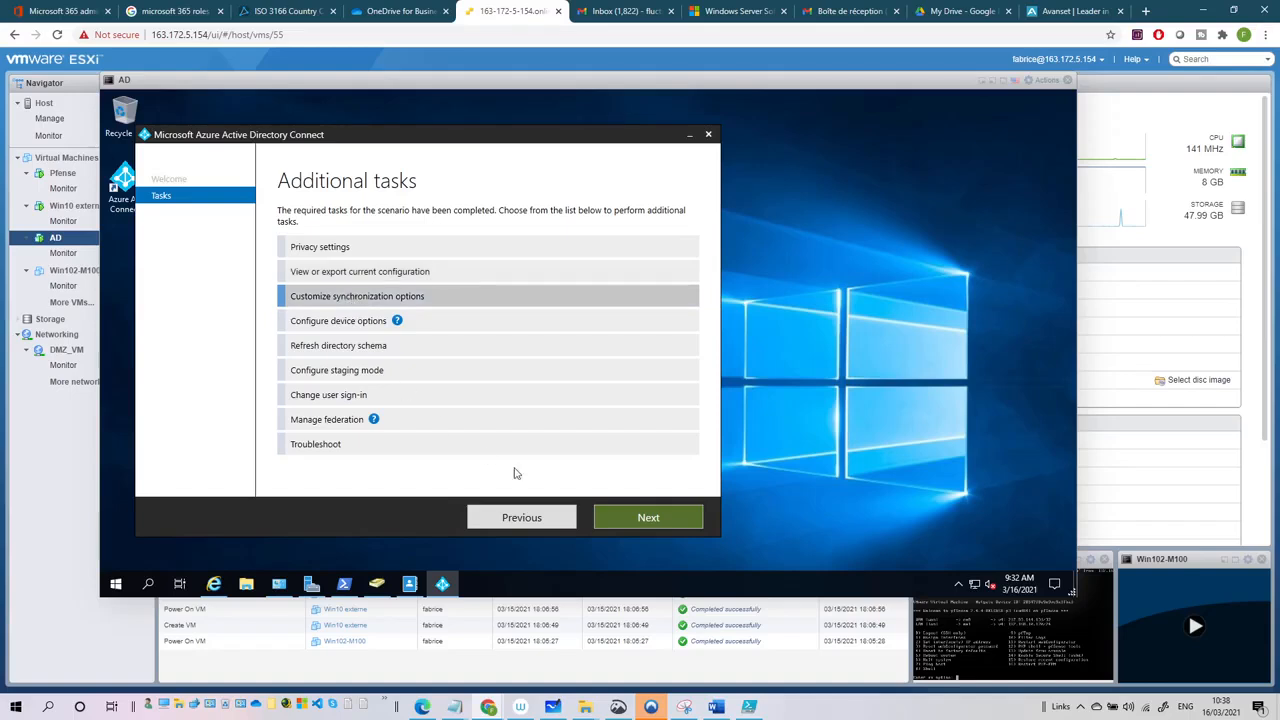
{"action": "left_click", "coordinate": [648, 514]}
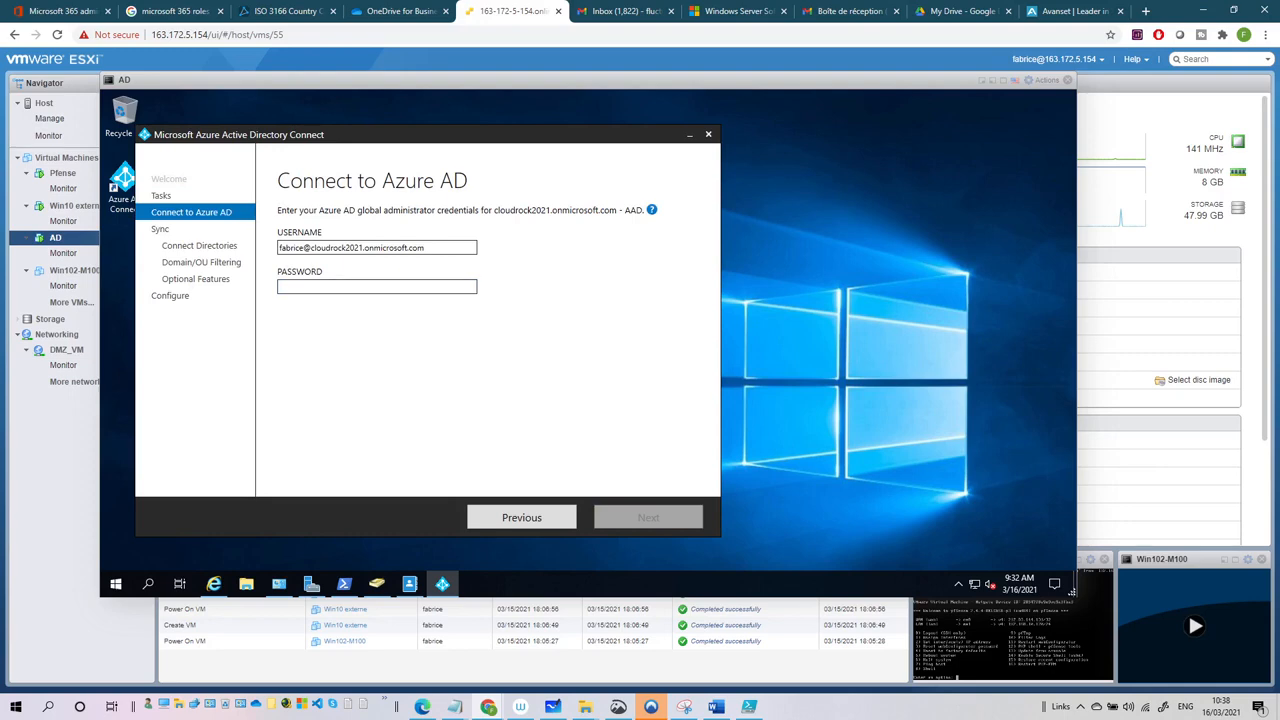
- Enter the Azure AD global administrator password and submit the credentials
{"action": "left_click", "coordinate": [338, 286]}
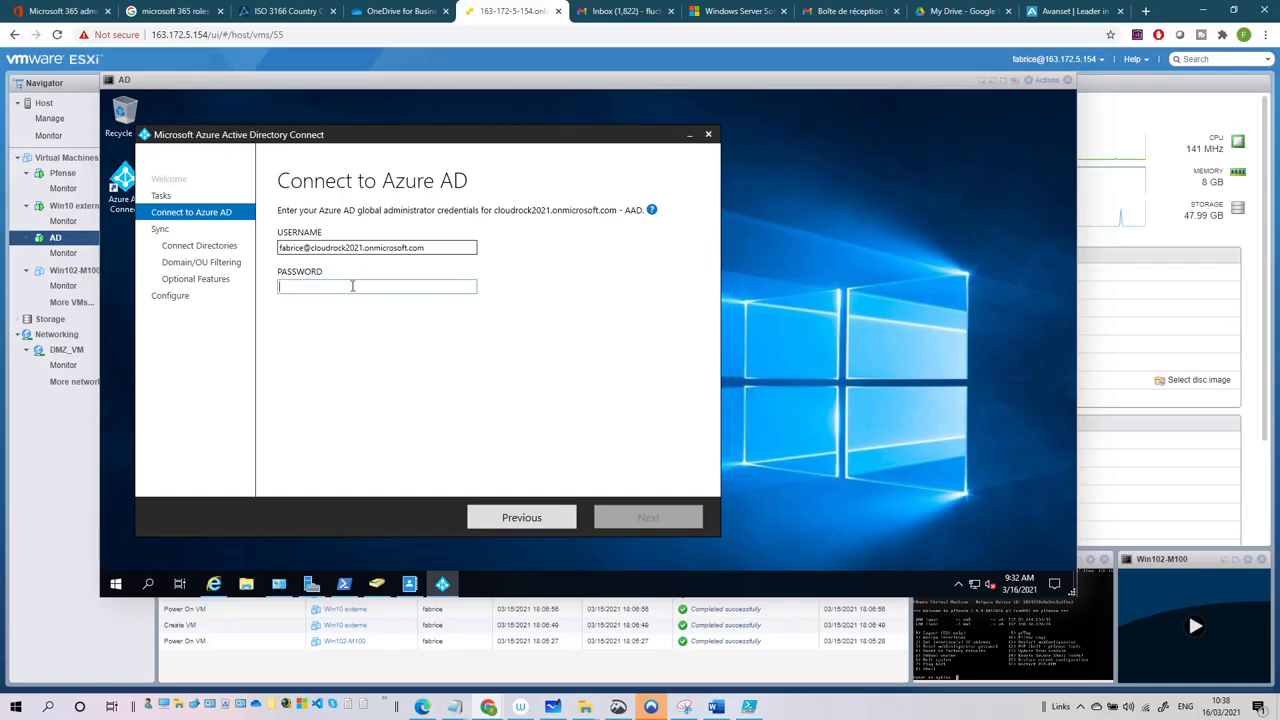
{"action": "type", "text": "*"}
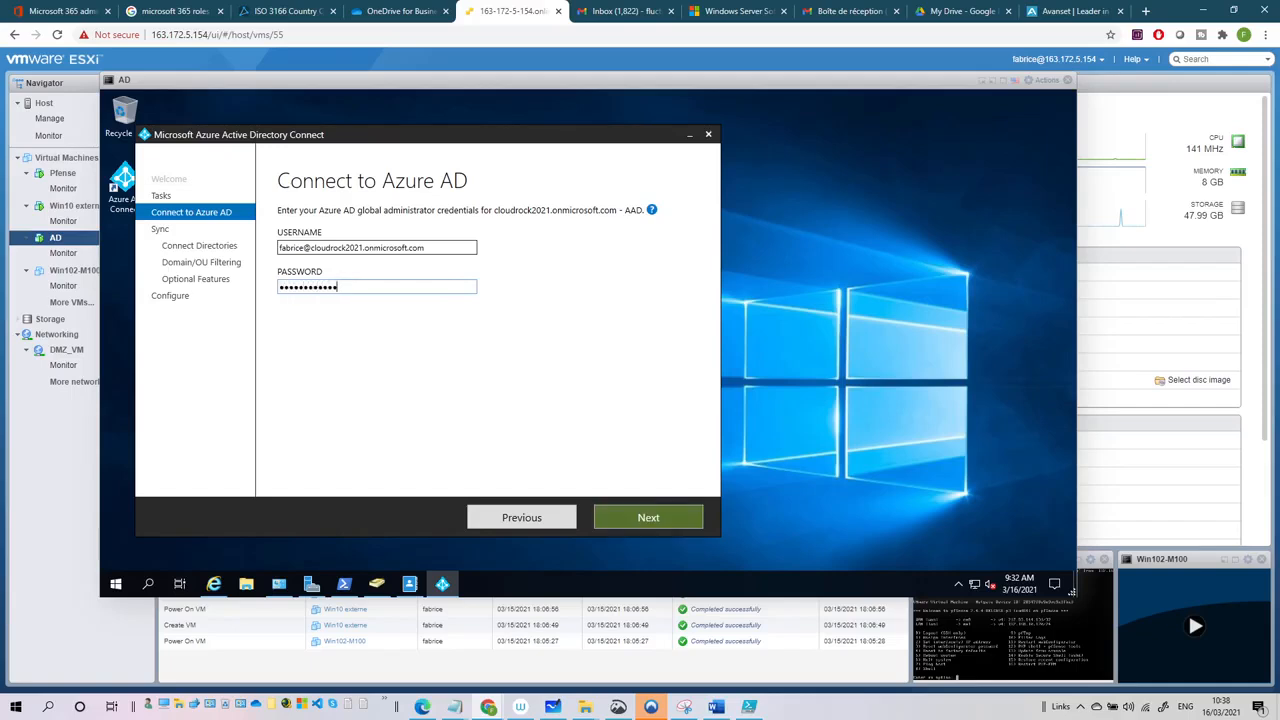
{"action": "type", "text": "***"}
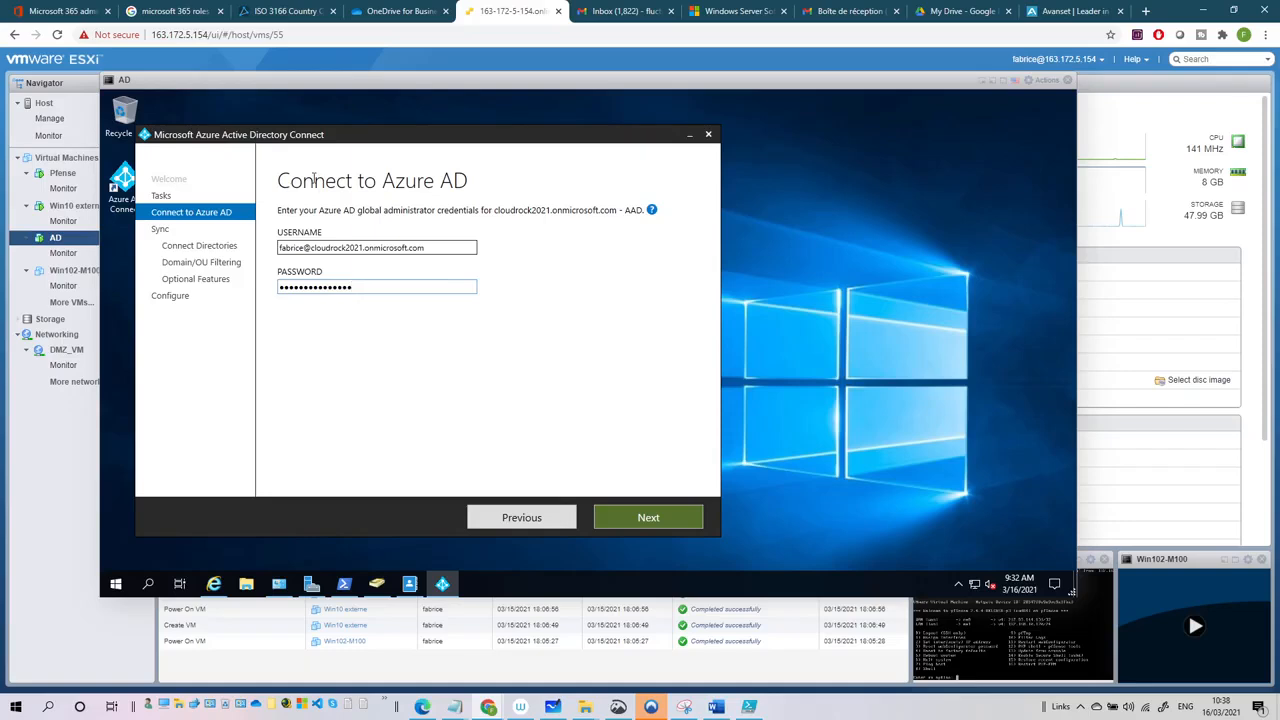
{"action": "left_click", "coordinate": [651, 512]}
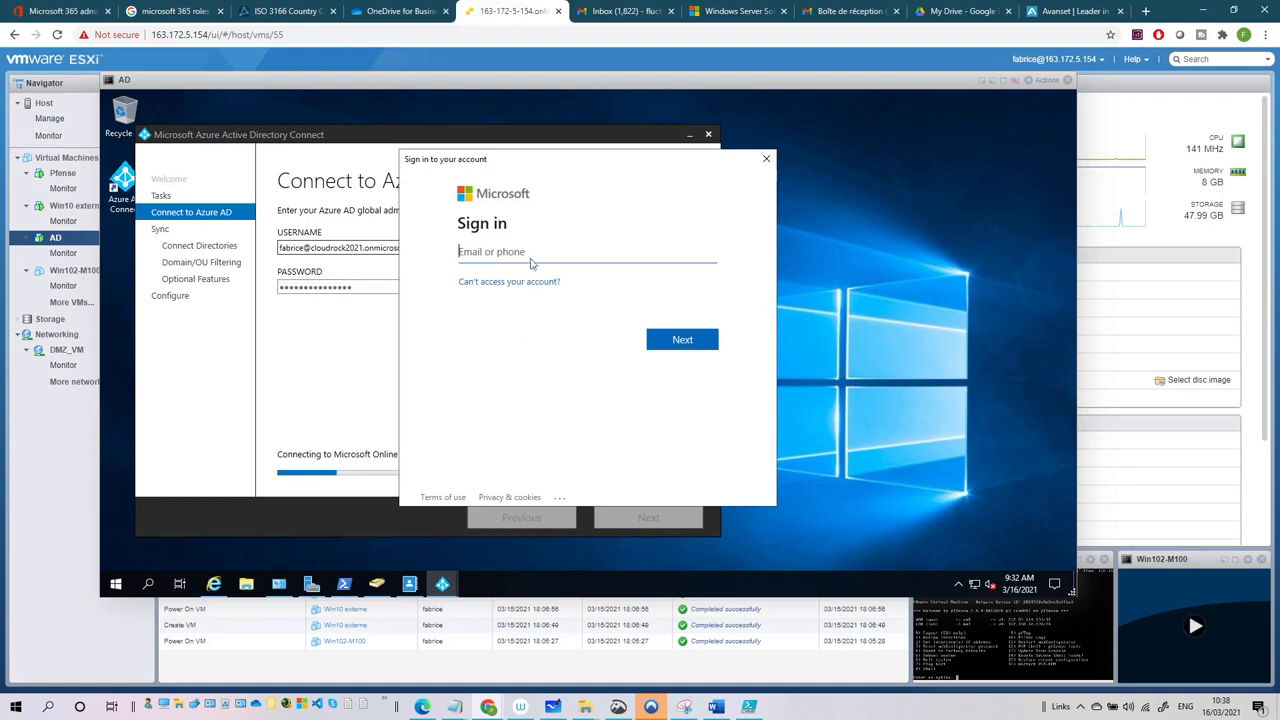
- Sign in through the Microsoft sign-in box with the tenant admin account and its password
{"action": "left_click", "coordinate": [530, 253]}
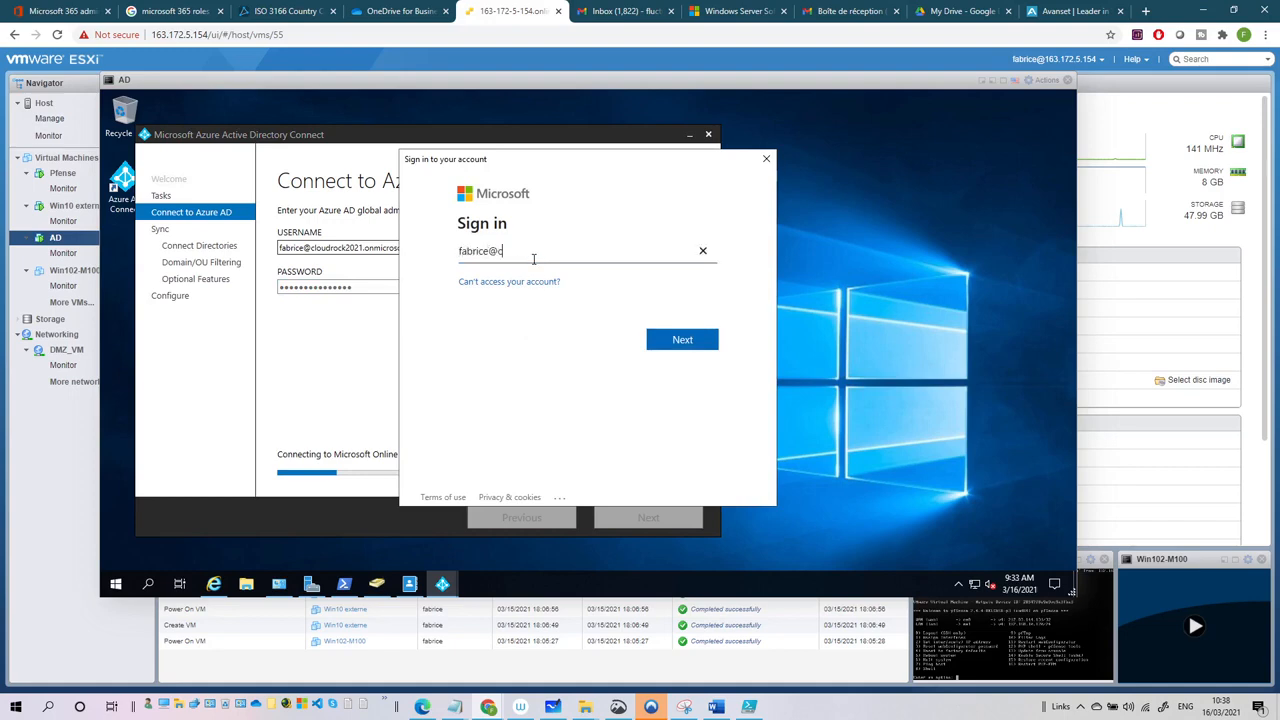
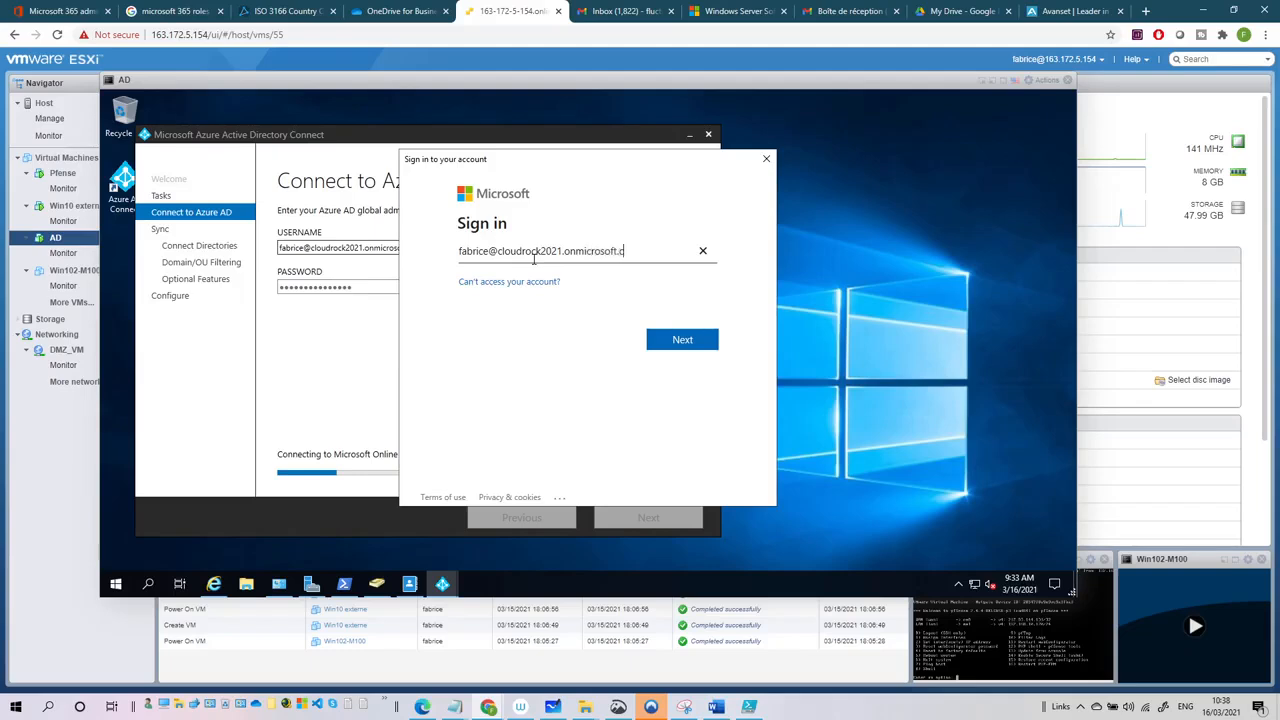
{"action": "key", "text": "Tab"}
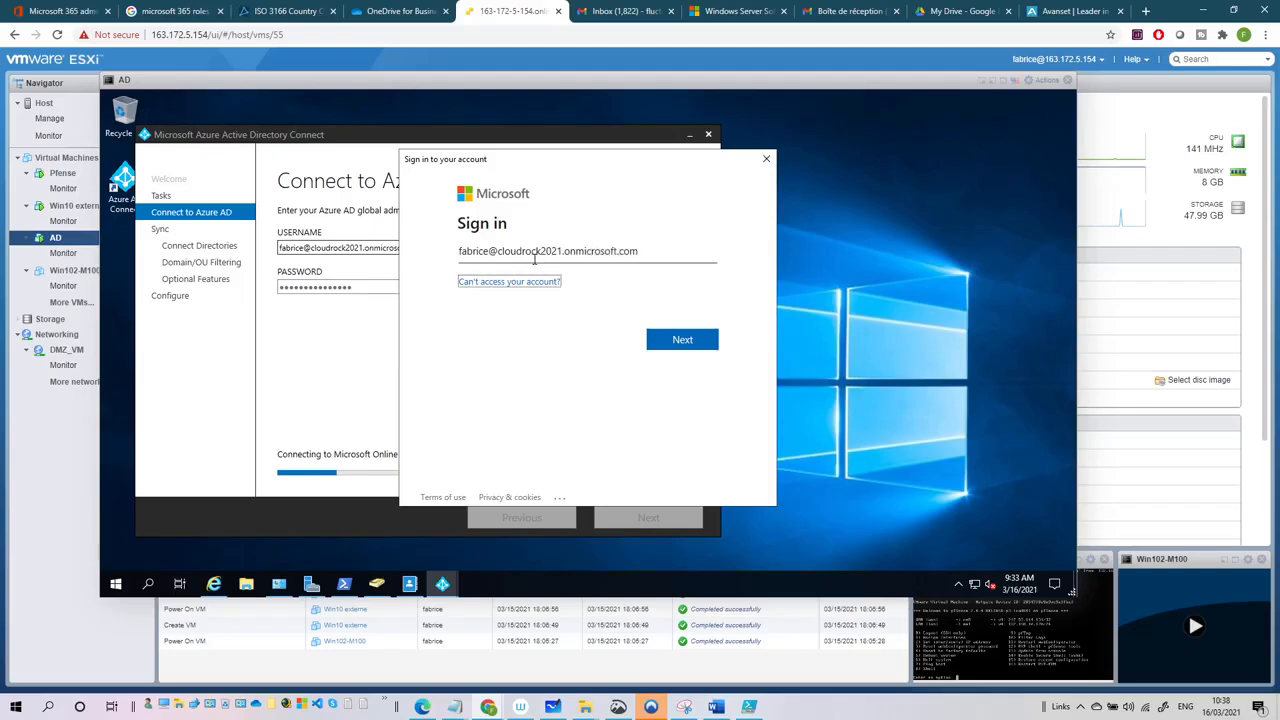
{"action": "left_click", "coordinate": [684, 343]}
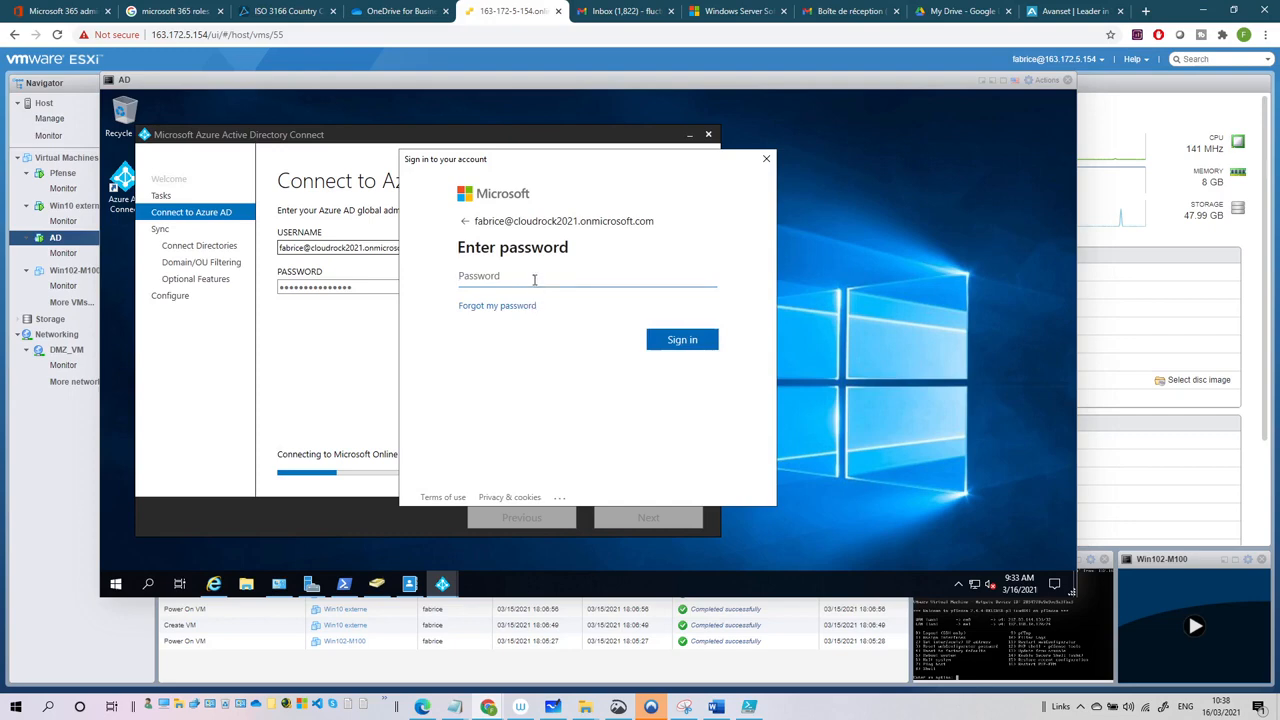
{"action": "type", "text": "************"}
{"action": "key", "text": "Return"}
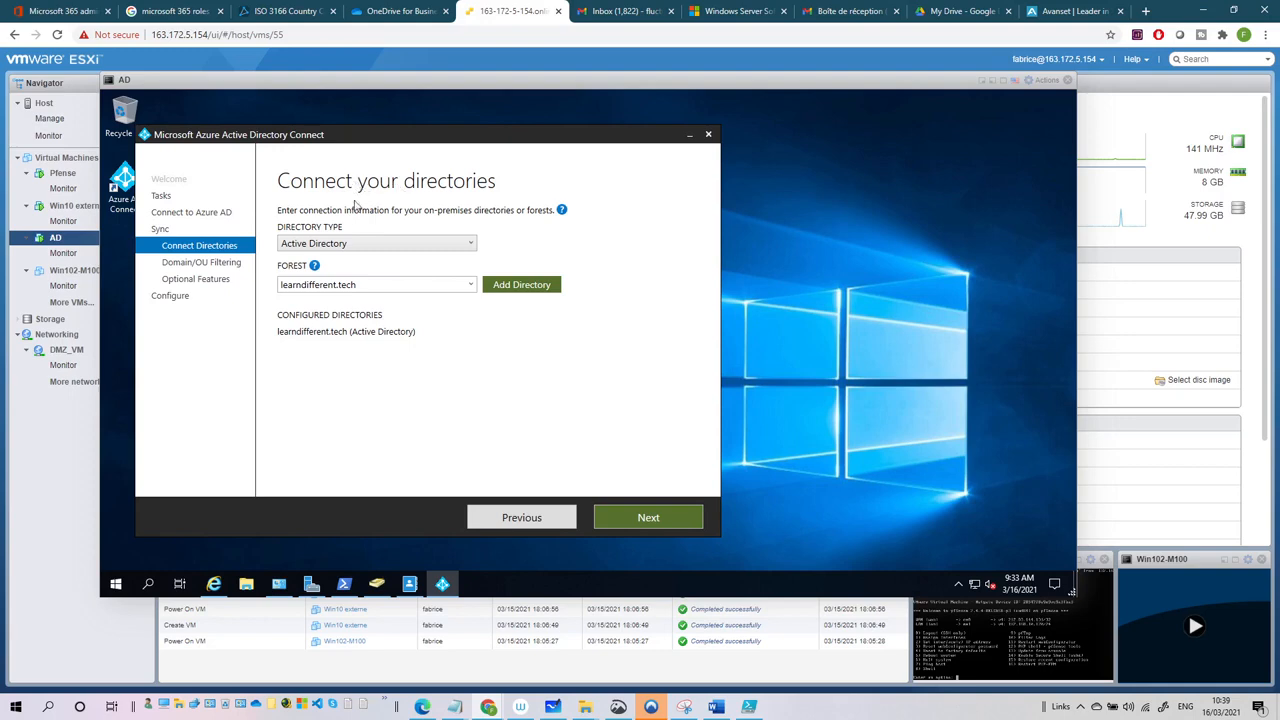
- Keep Active Directory as the directory type for learndifferent.tech and continue
{"action": "left_click", "coordinate": [322, 247]}
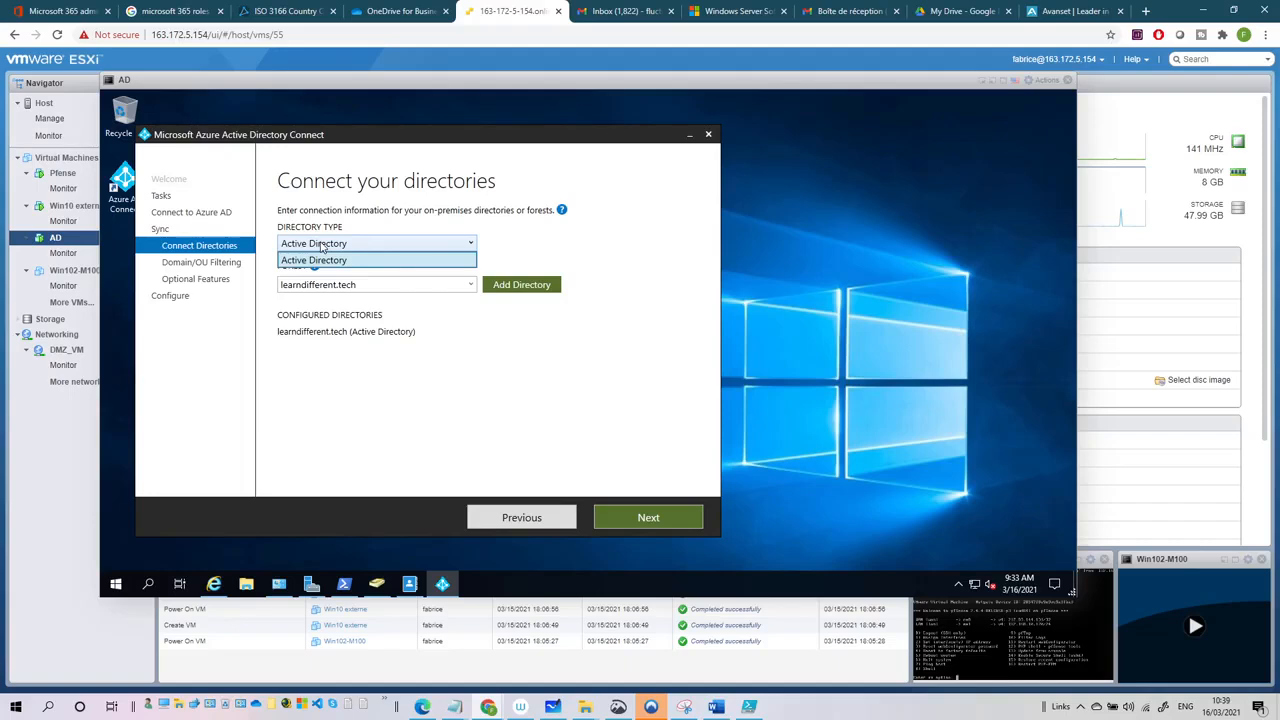
{"action": "left_click", "coordinate": [322, 247]}
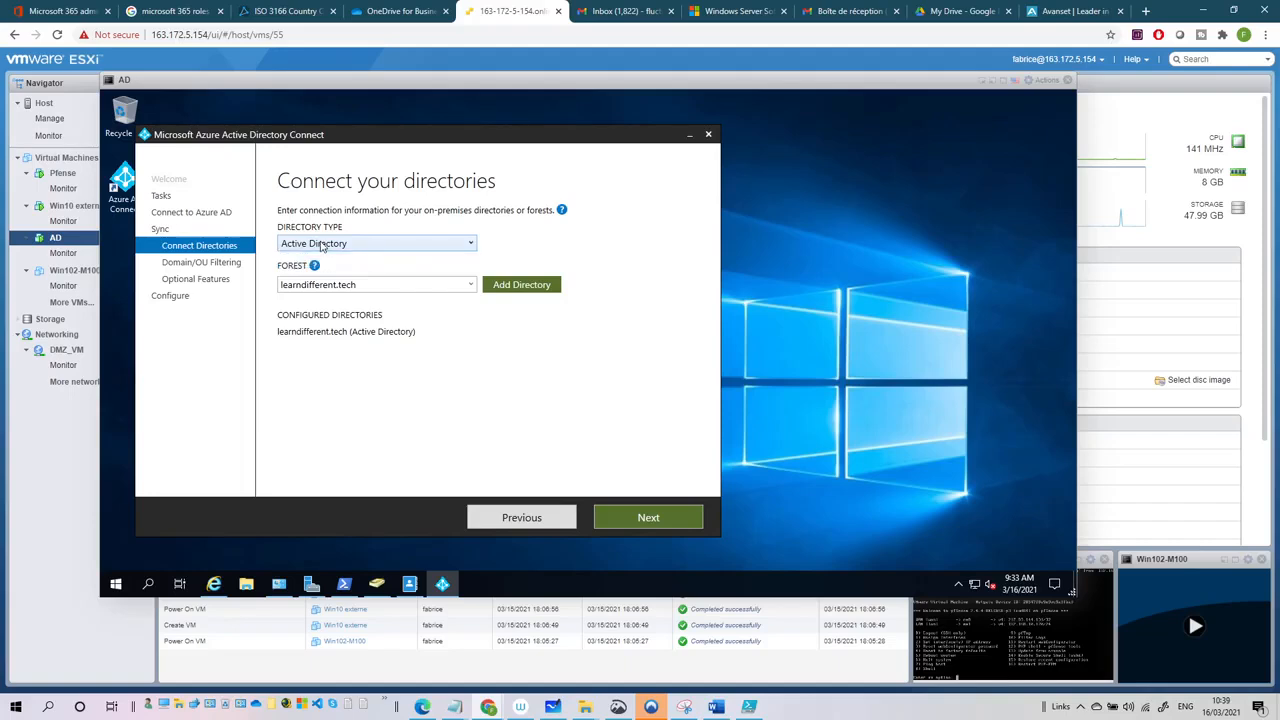
{"action": "left_click", "coordinate": [630, 516]}
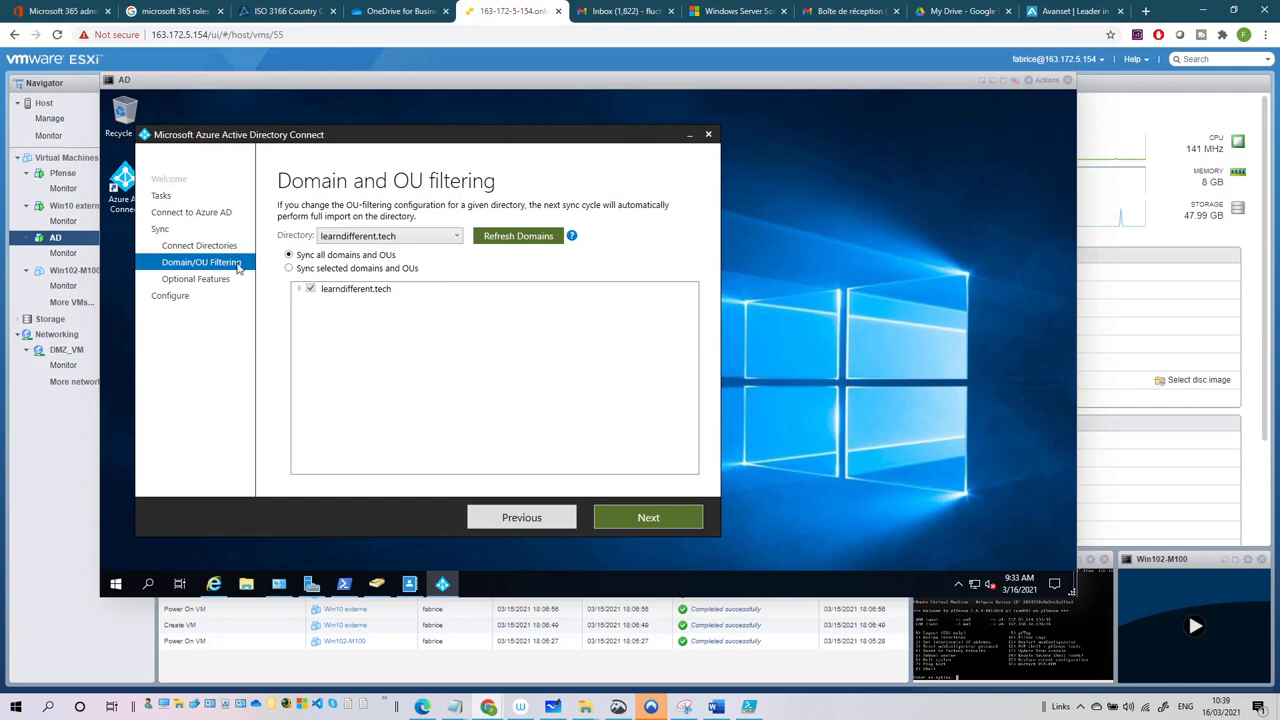
- Switch to syncing selected OUs of learndifferent.tech, ticking it, dev and mkt alongside sales
{"action": "left_click", "coordinate": [289, 270]}
{"action": "left_click", "coordinate": [298, 290]}
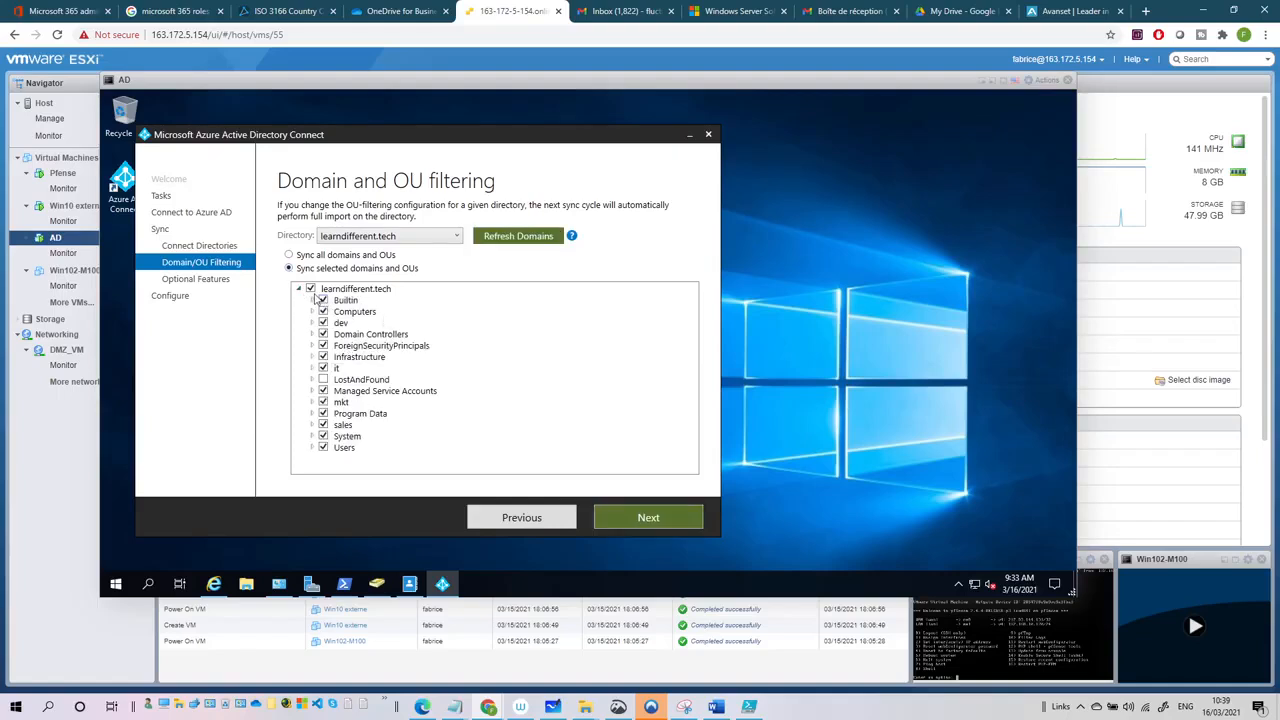
{"action": "left_click", "coordinate": [323, 368]}
{"action": "left_click", "coordinate": [323, 322]}
{"action": "left_click", "coordinate": [323, 402]}
{"action": "left_click", "coordinate": [662, 524]}
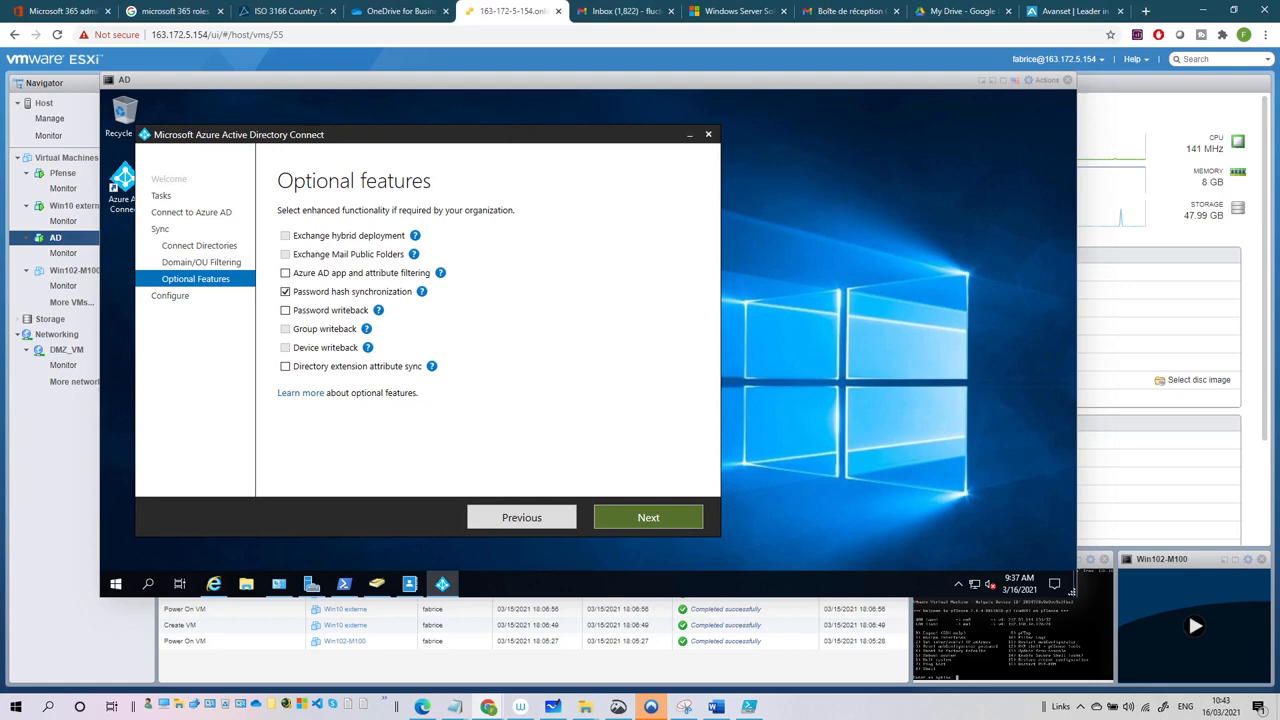
- Enable password writeback and apply the Azure AD Connect configuration, starting synchronization
{"action": "left_click", "coordinate": [285, 311]}
{"action": "left_click", "coordinate": [636, 519]}
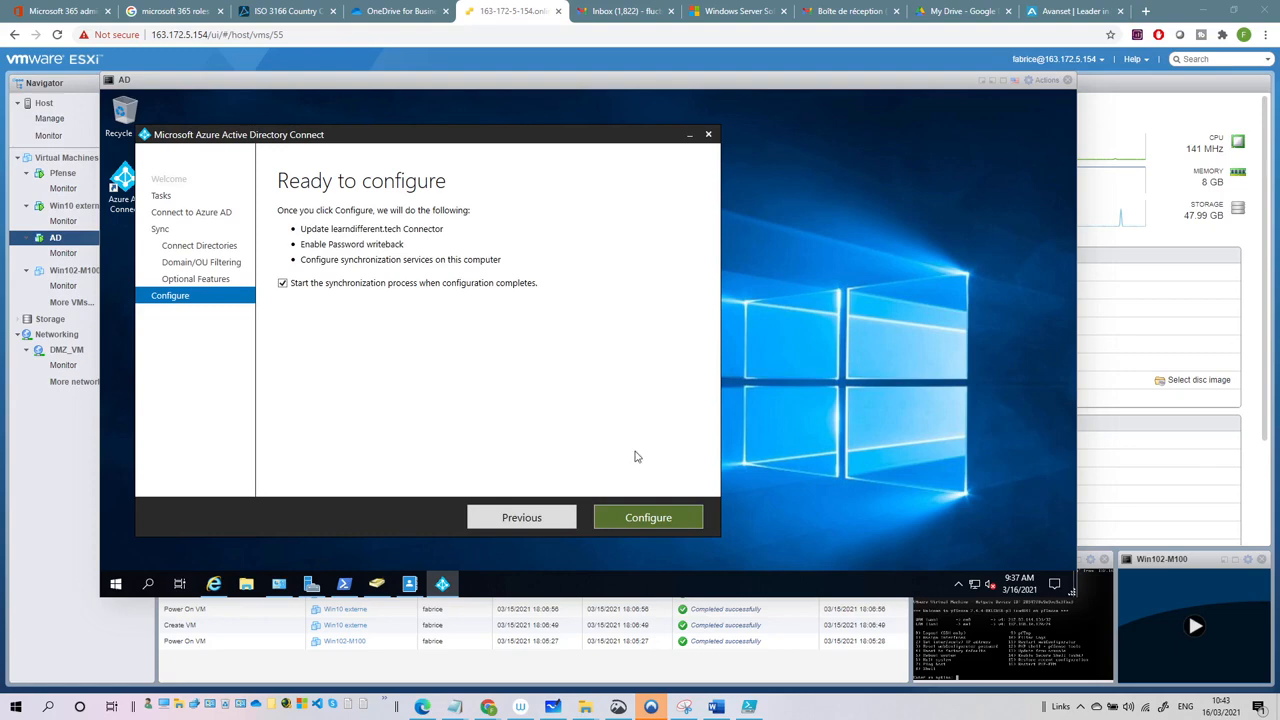
{"action": "left_click", "coordinate": [648, 518]}
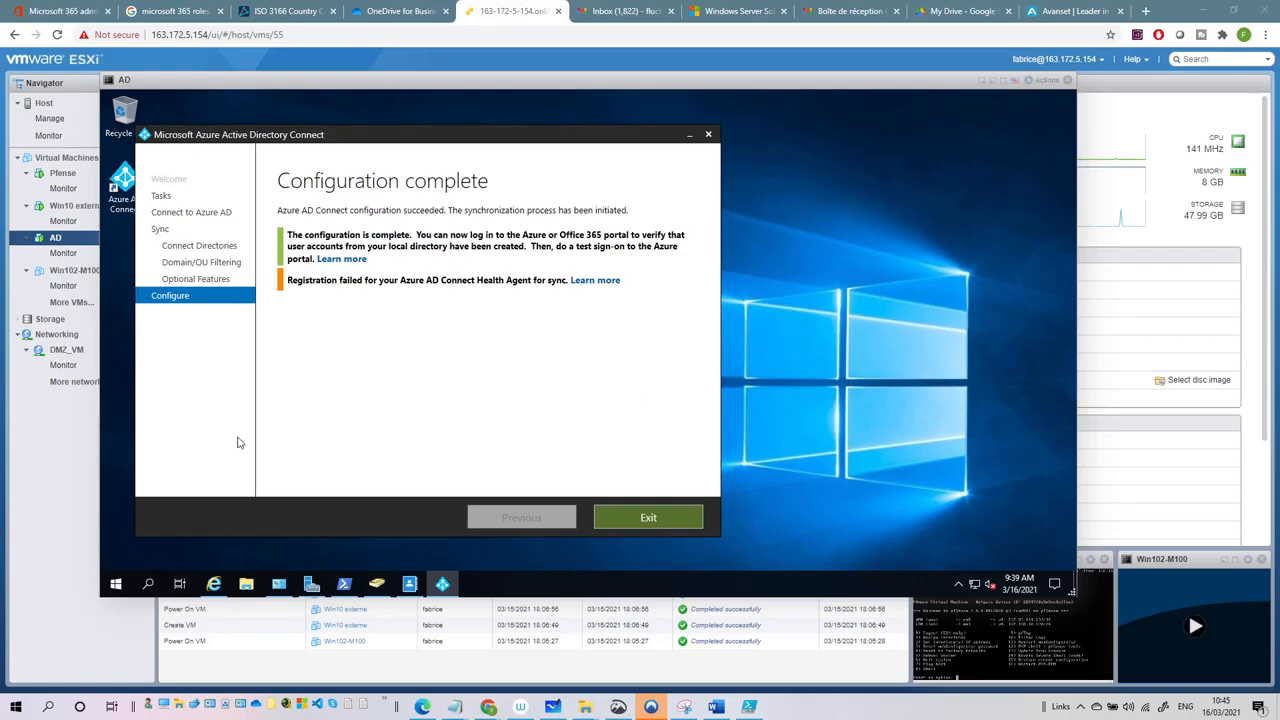
- Exit the finished wizard, refresh Active users, and check the dev OU in AD Users and Computers
{"action": "left_click", "coordinate": [650, 518]}
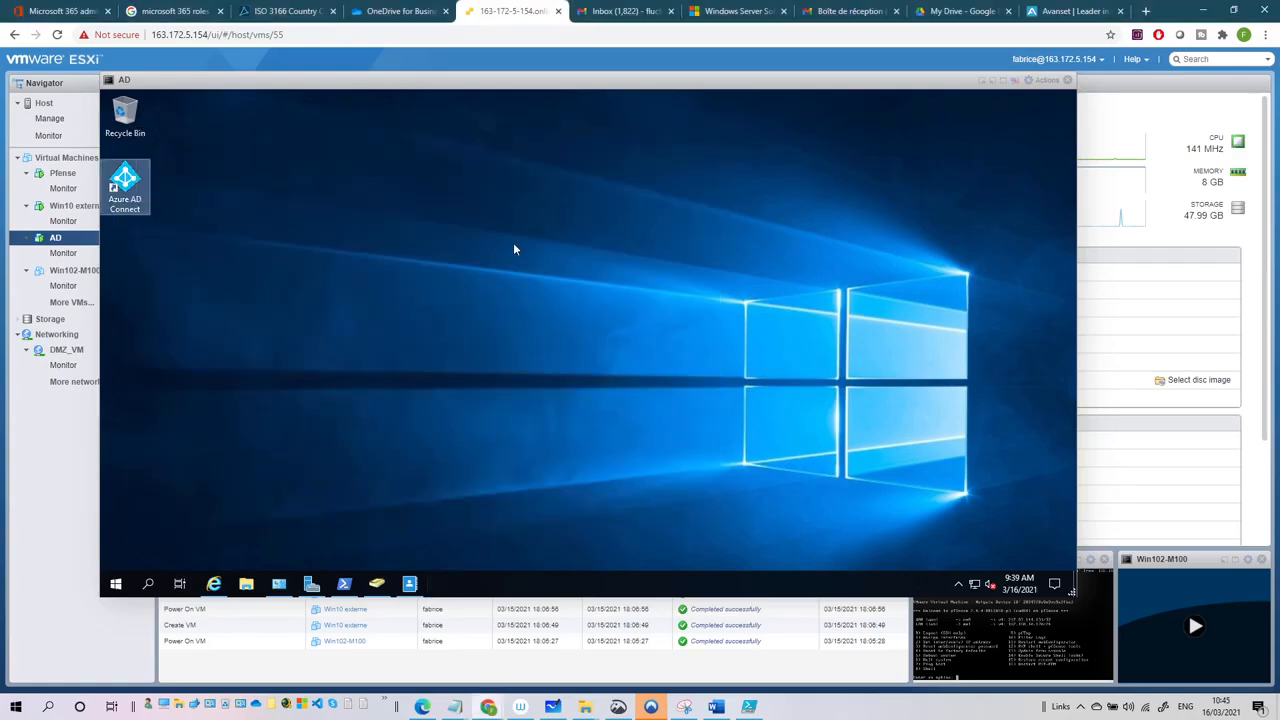
{"action": "left_click", "coordinate": [58, 10]}
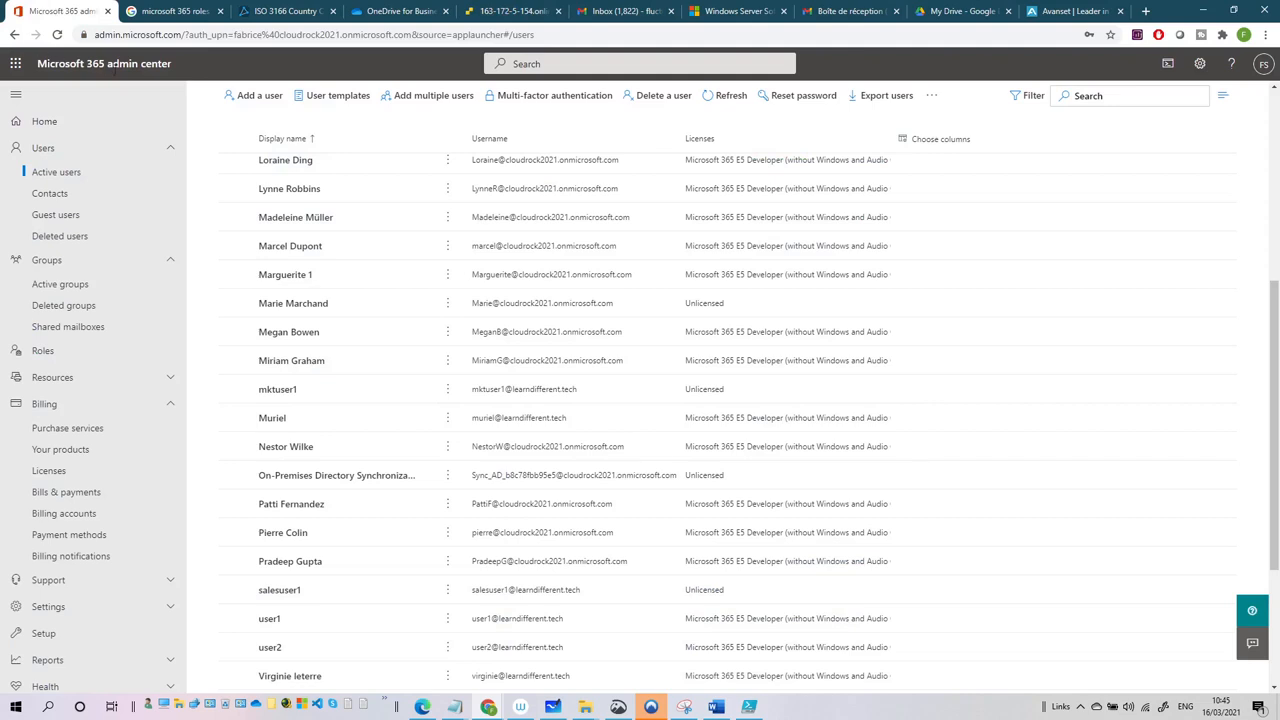
{"action": "left_click", "coordinate": [731, 96]}
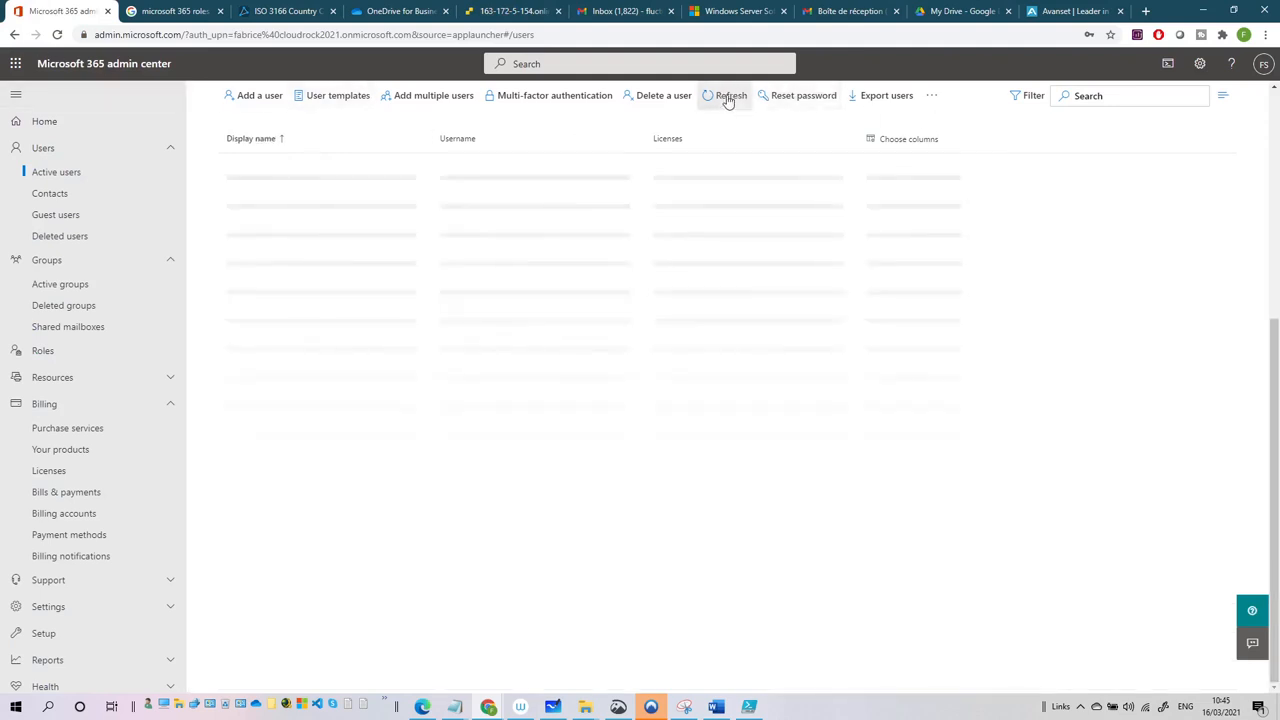
{"action": "left_click", "coordinate": [543, 18]}
{"action": "left_click", "coordinate": [377, 584]}
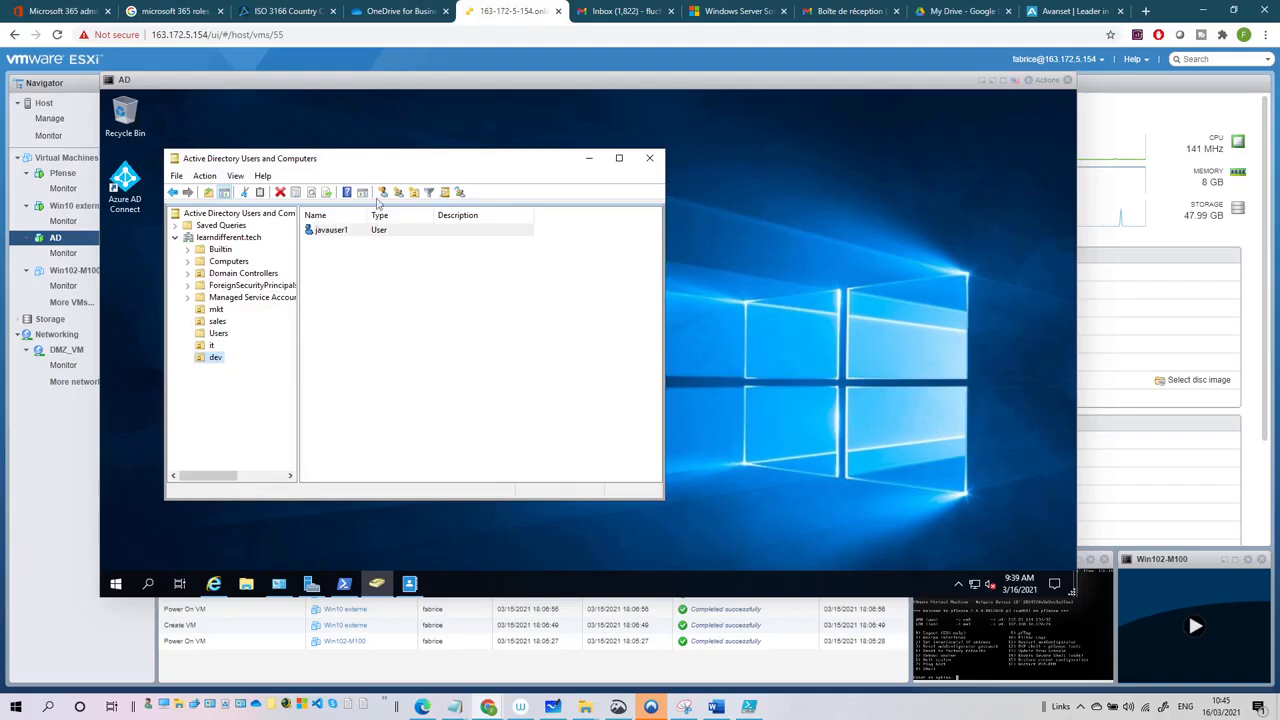
{"action": "left_click", "coordinate": [58, 11]}
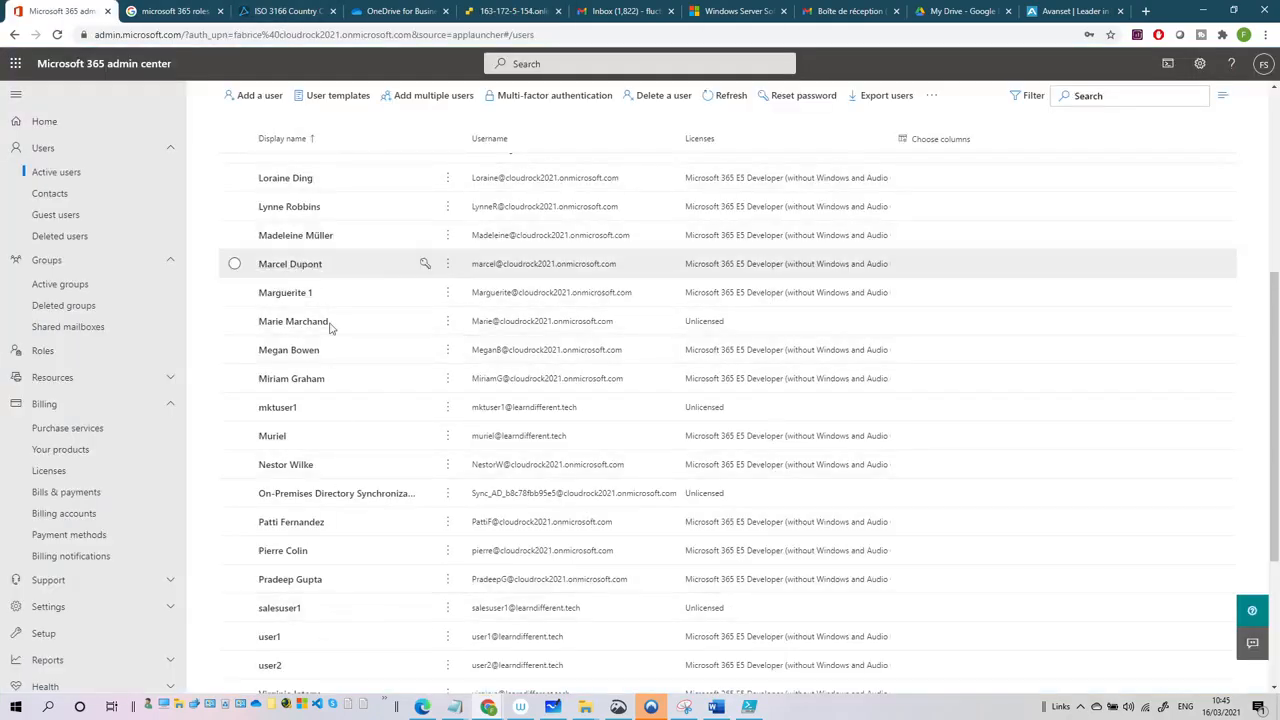
- Look through the Active users list and refresh it again
{"action": "scroll", "coordinate": [332, 332], "scroll_direction": "down", "scroll_amount": 5}
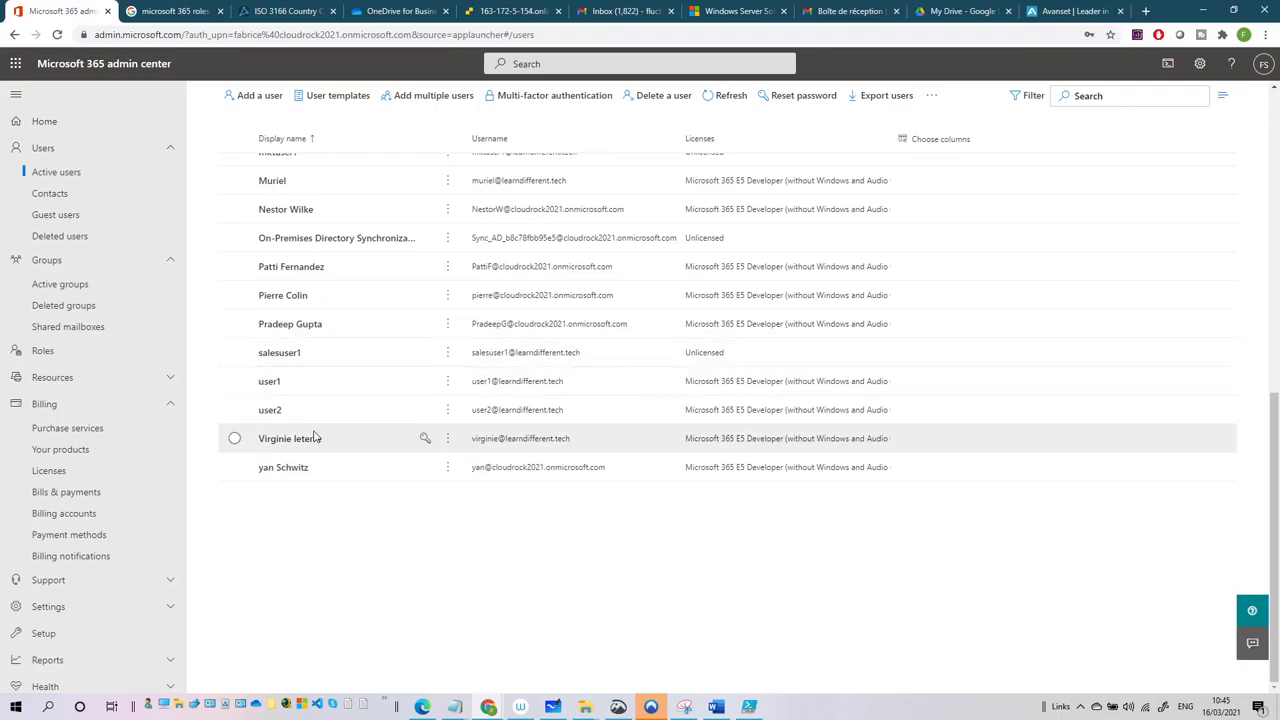
{"action": "scroll", "coordinate": [314, 437], "scroll_direction": "up", "scroll_amount": 4}
{"action": "scroll", "coordinate": [314, 432], "scroll_direction": "up", "scroll_amount": 4}
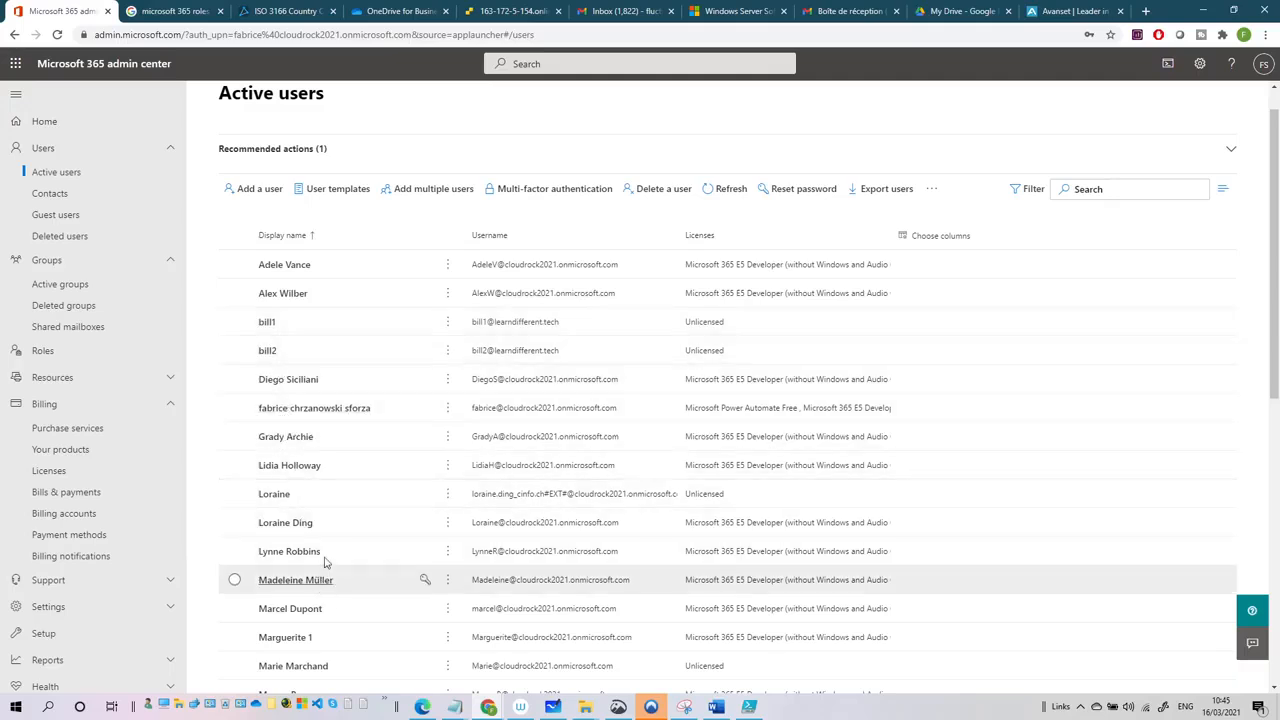
{"action": "scroll", "coordinate": [305, 291], "scroll_direction": "up", "scroll_amount": 1}
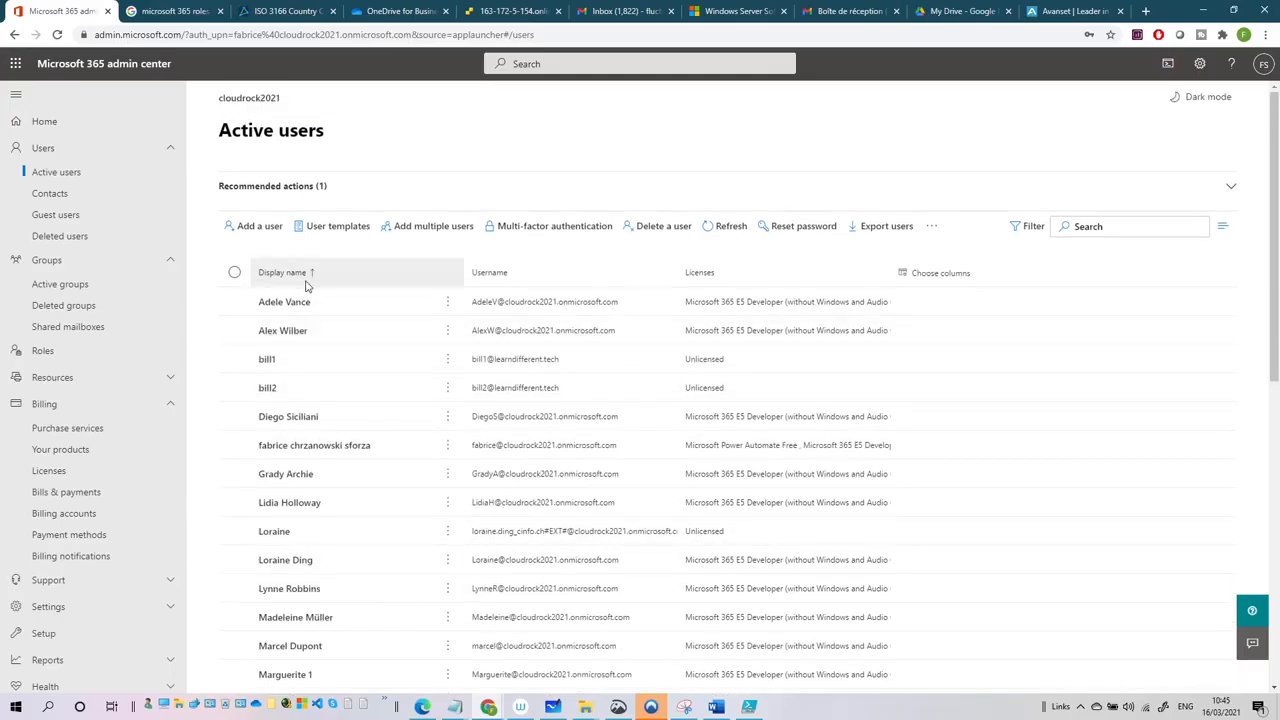
{"action": "scroll", "coordinate": [322, 371], "scroll_direction": "down", "scroll_amount": 2}
{"action": "scroll", "coordinate": [322, 371], "scroll_direction": "down", "scroll_amount": 5}
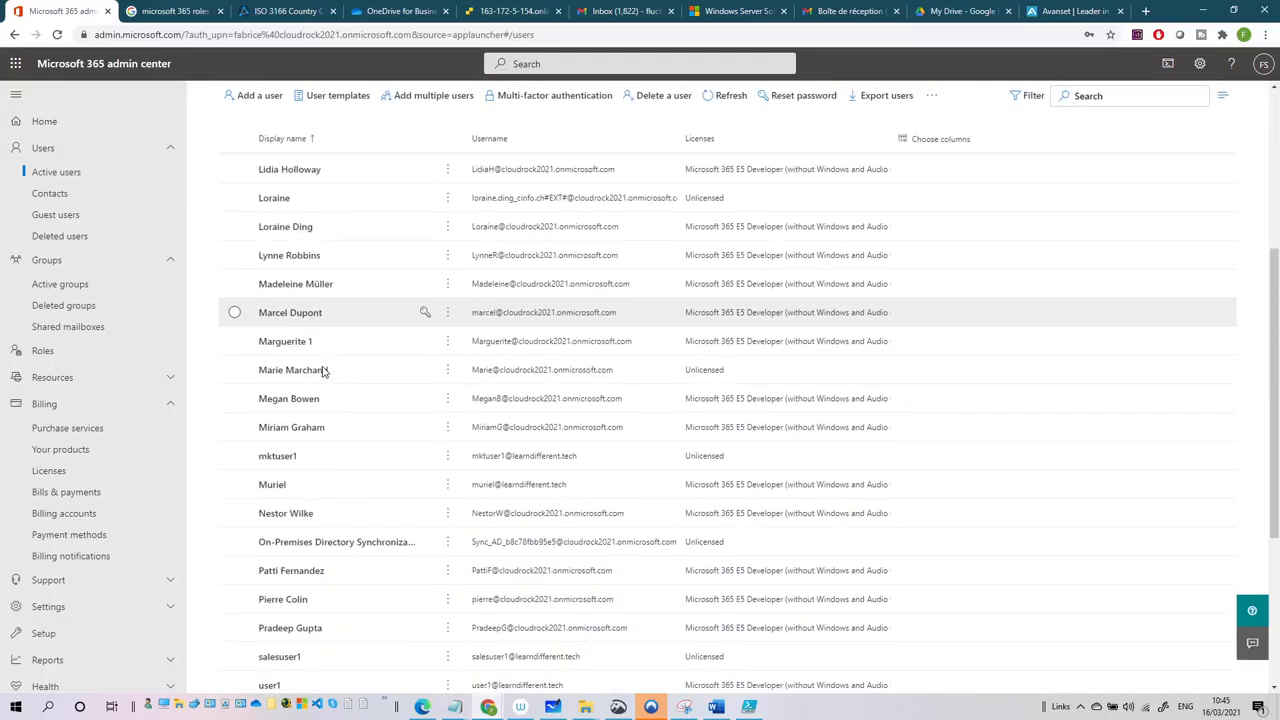
{"action": "scroll", "coordinate": [322, 371], "scroll_direction": "down", "scroll_amount": 2}
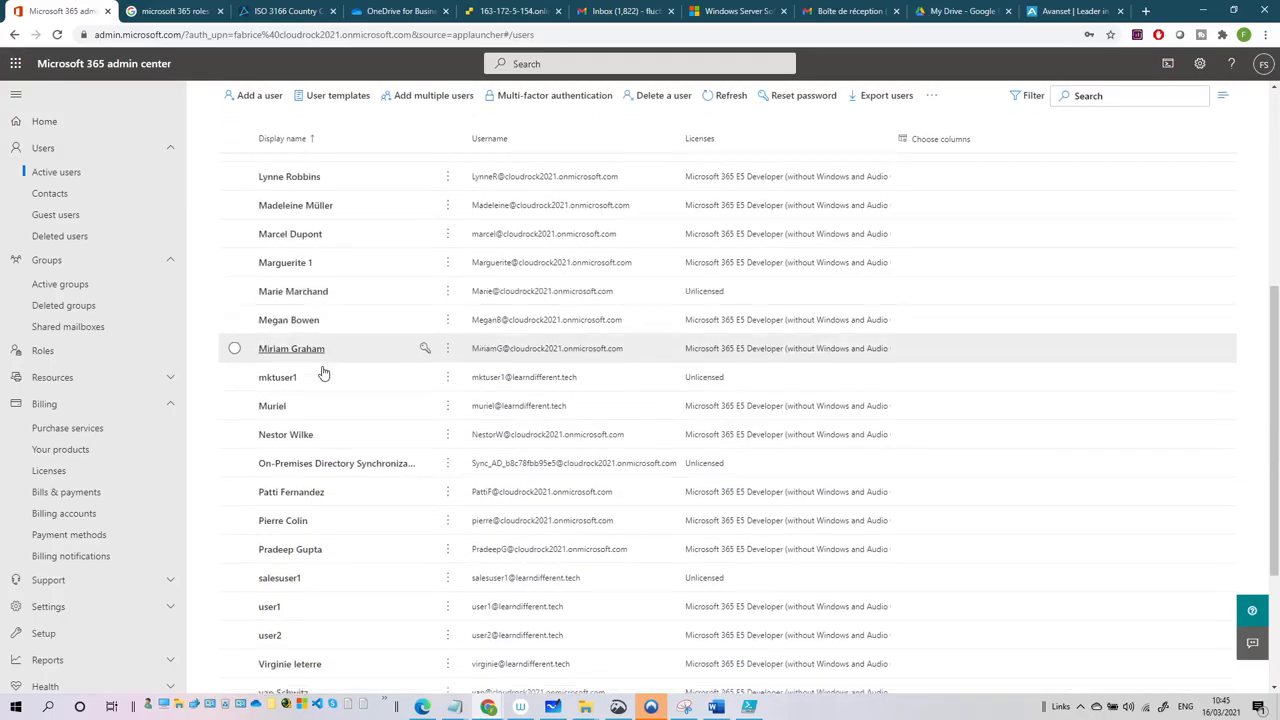
{"action": "scroll", "coordinate": [354, 474], "scroll_direction": "up", "scroll_amount": 8}
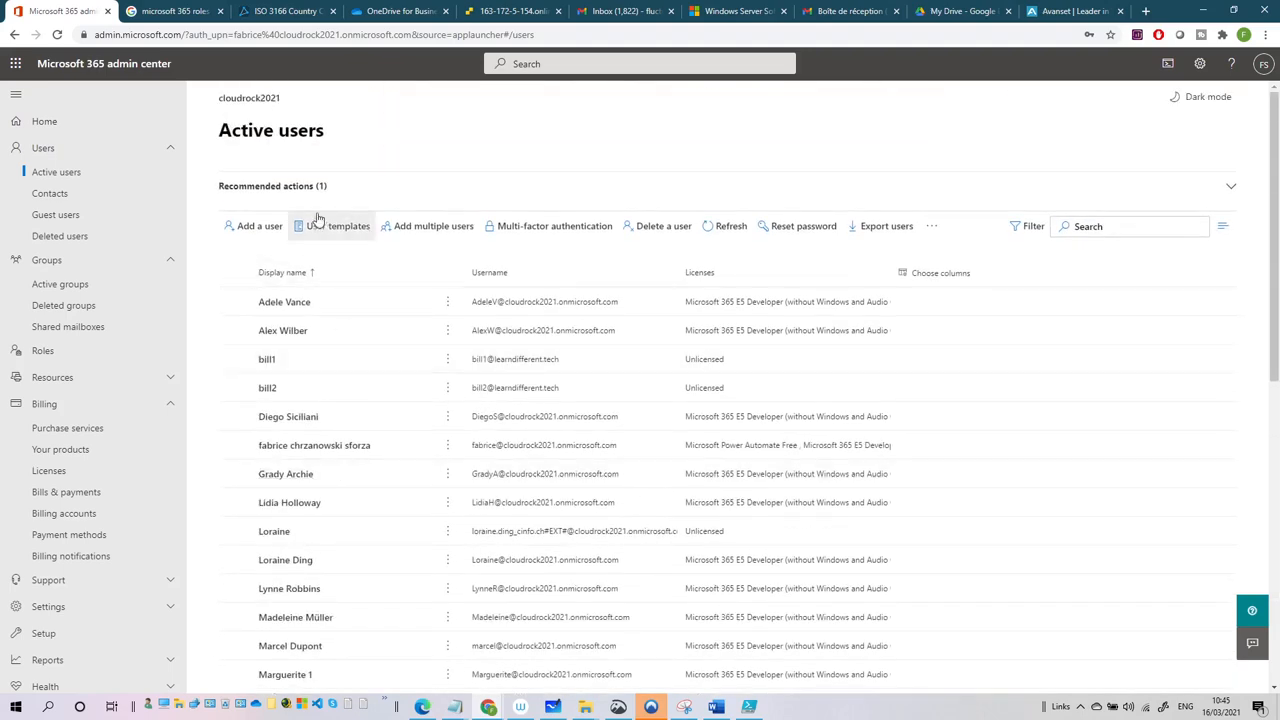
{"action": "left_click", "coordinate": [728, 226]}
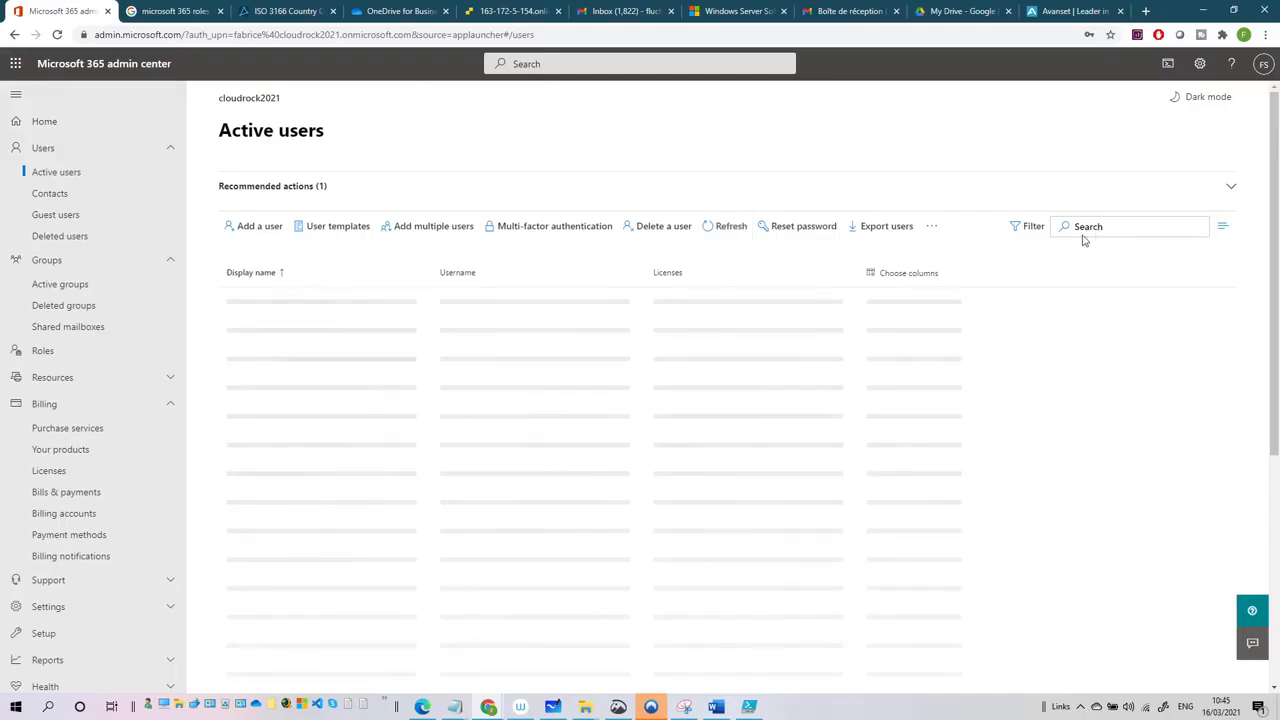
- Search Active users for 'java' and open the synced java test user
{"action": "left_click", "coordinate": [1083, 232]}
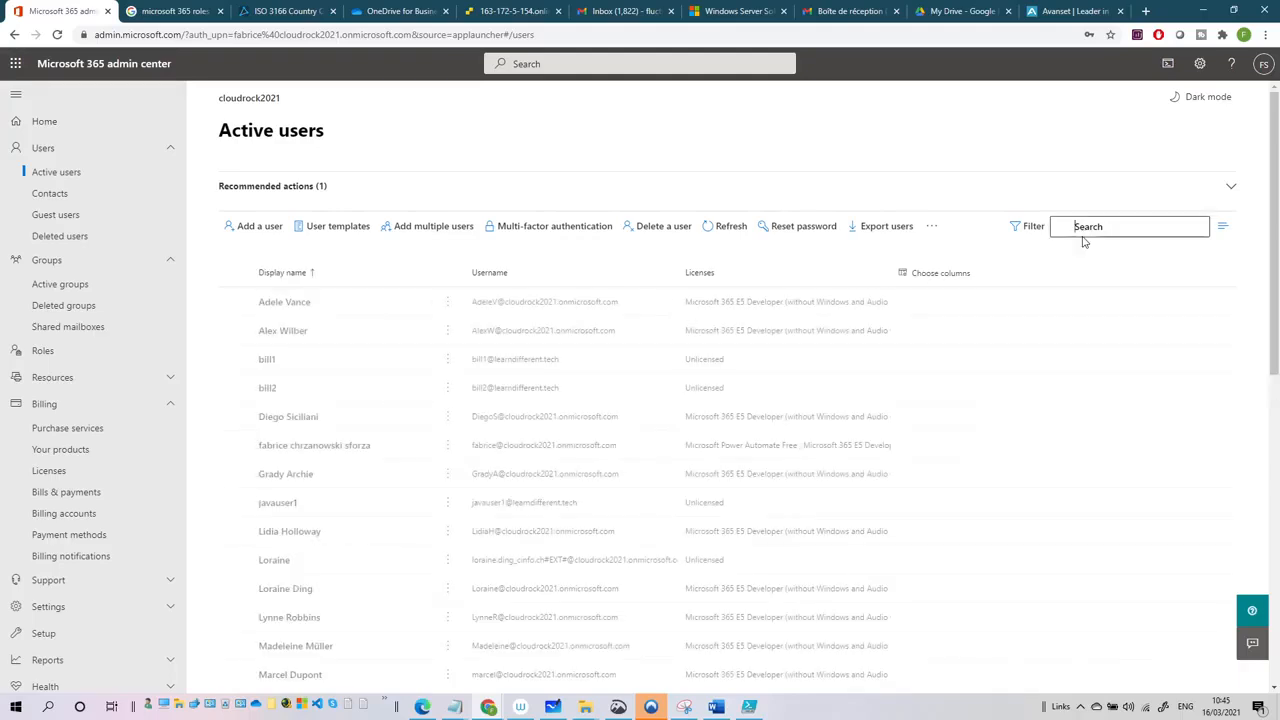
{"action": "type", "text": "java"}
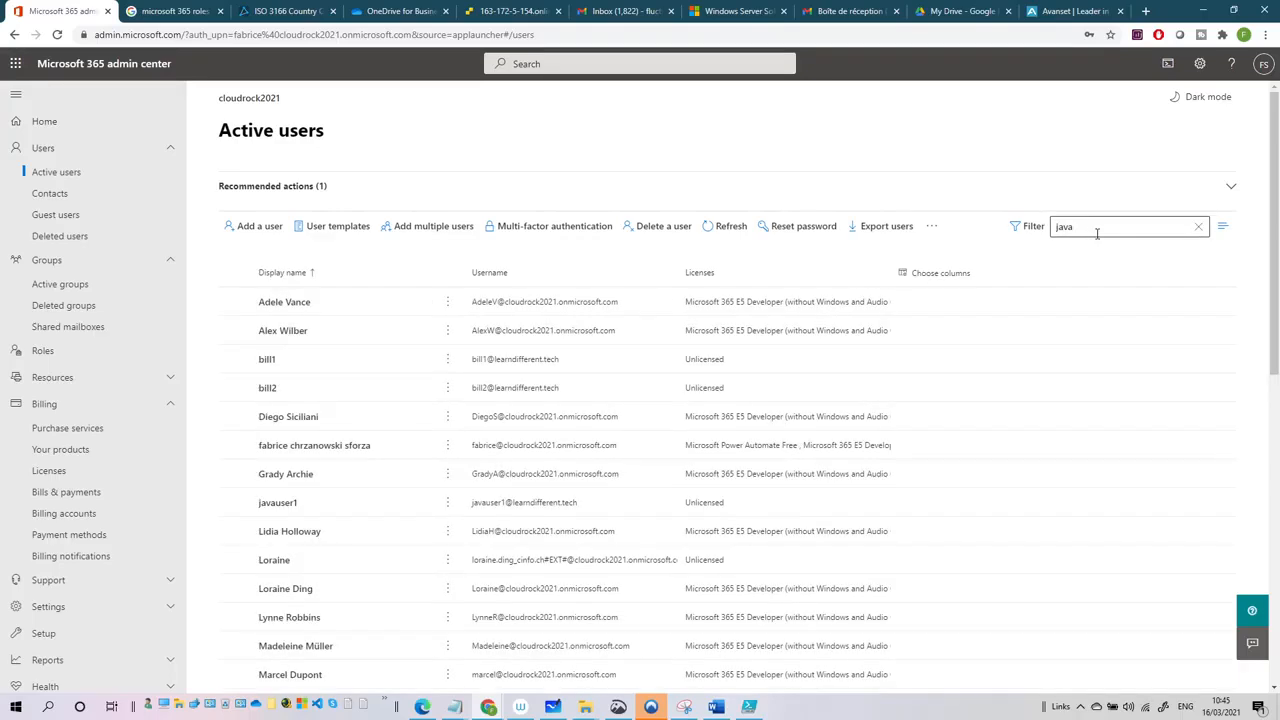
{"action": "key", "text": "Return"}
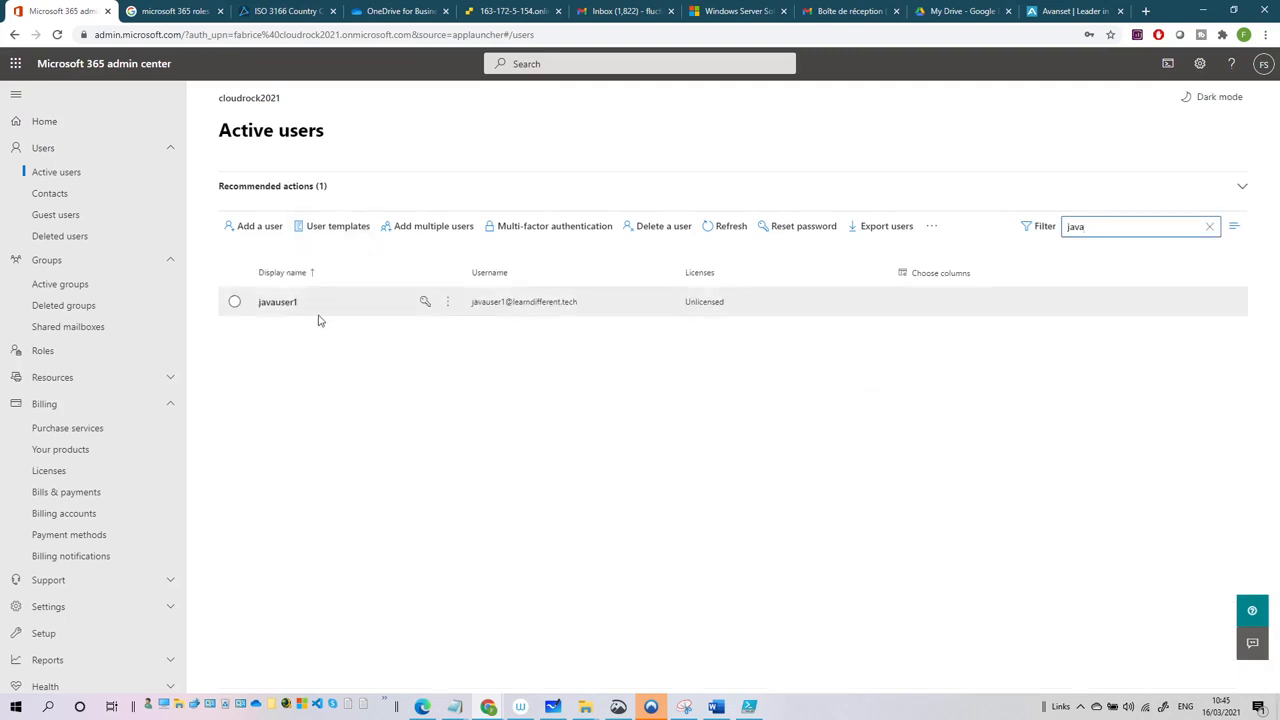
{"action": "left_click", "coordinate": [285, 301]}
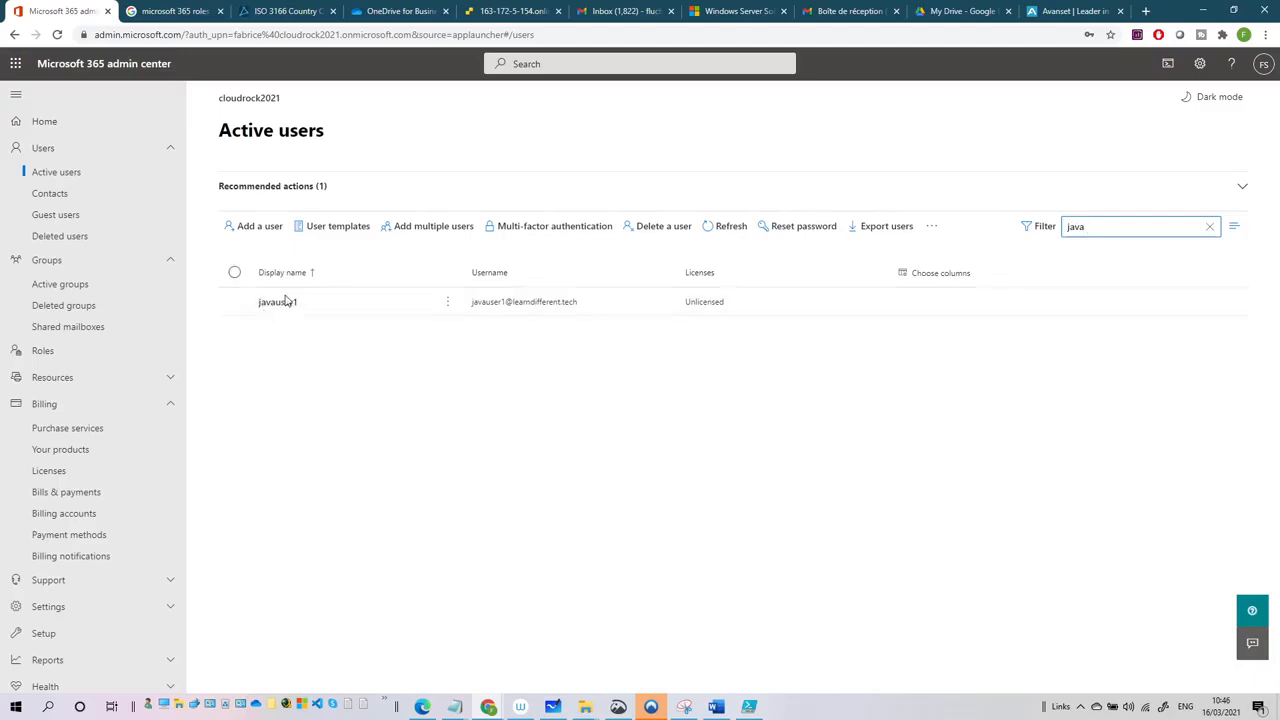